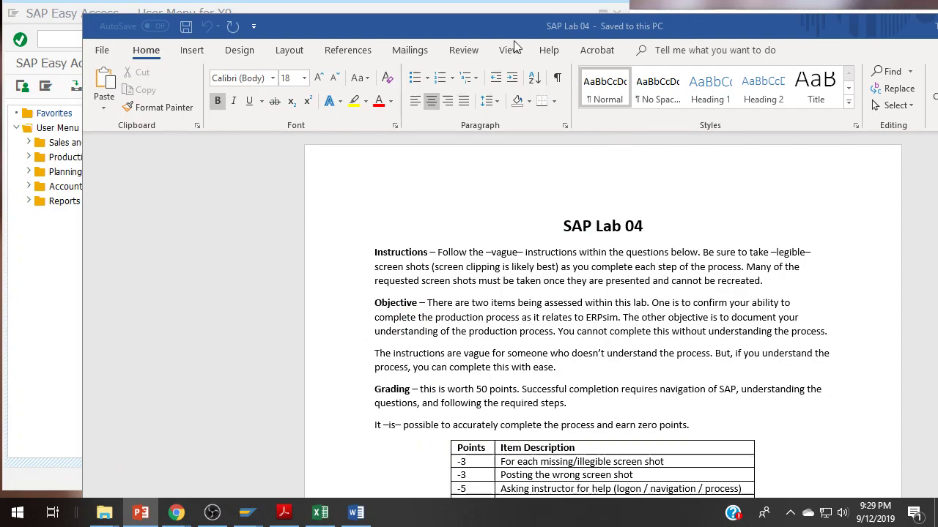
- Bring the SAP Lab 04 document window into view and zoom the document to page width
mouse_move(340, 25)
left_mouse_down()
mouse_move(393, 28)
mouse_move(486, 99)
mouse_move(491, 29)
mouse_move(333, 26)
left_mouse_up()
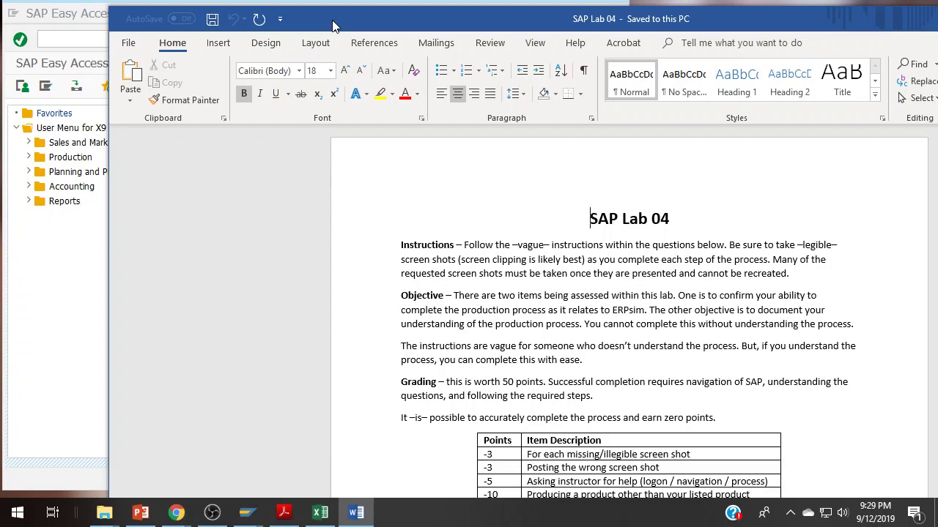
double_click(780, 20)
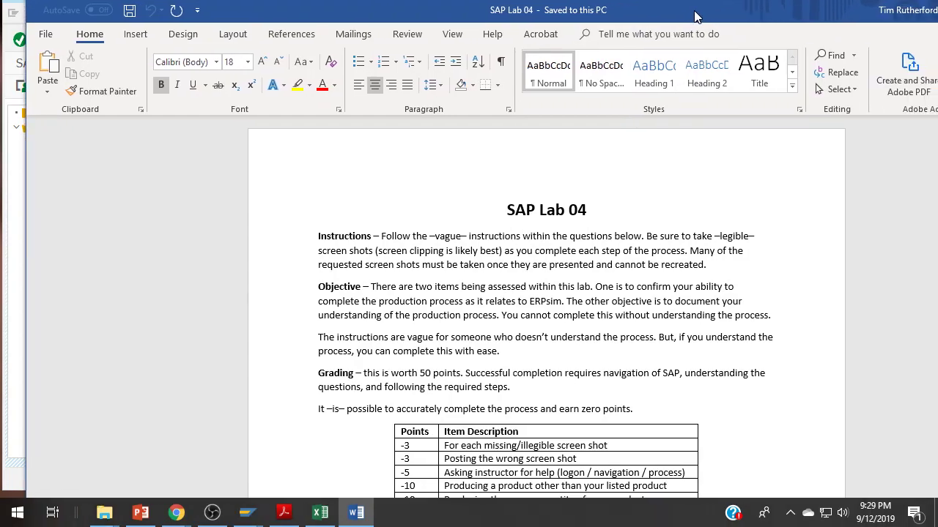
left_click(423, 47)
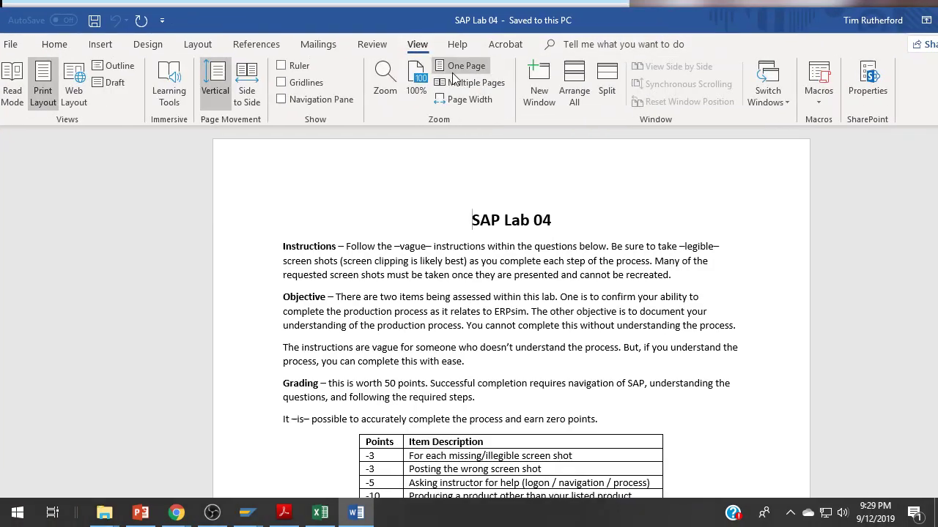
left_click(462, 101)
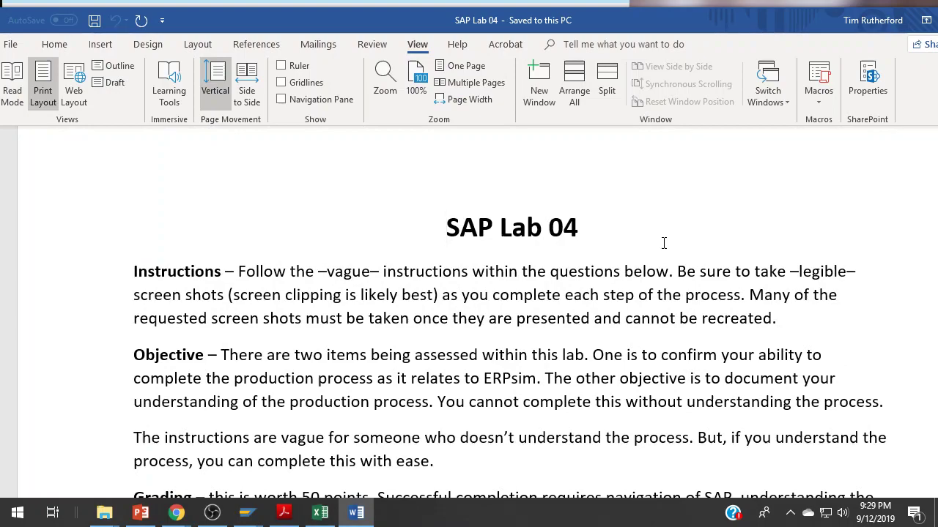
- Read the lab's instructions, objective, grading deductions table and the first four questions
scroll(663, 243, "down", 1)
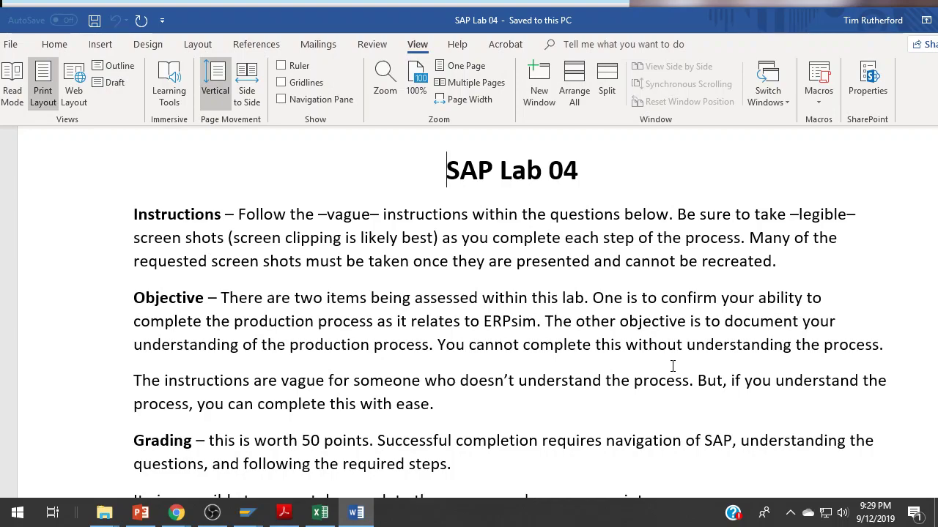
scroll(672, 366, "down", 5)
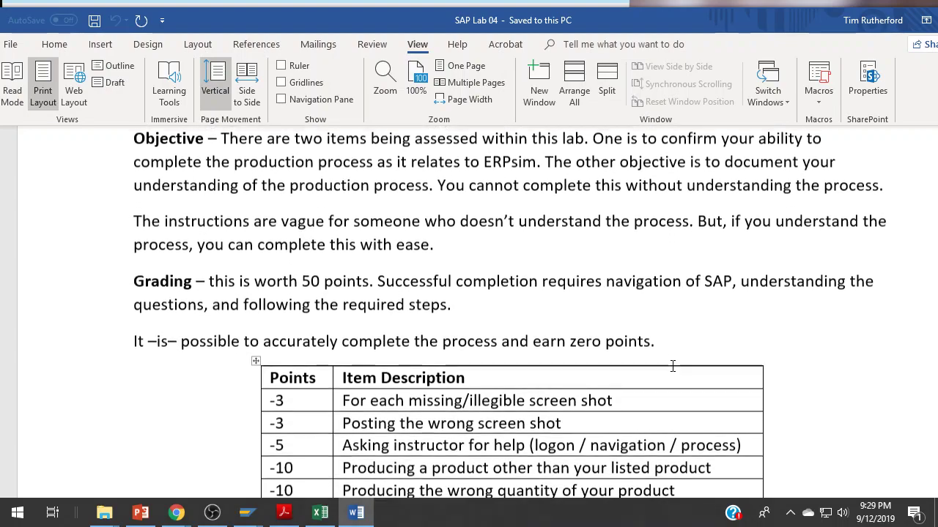
scroll(301, 244, "up", 3)
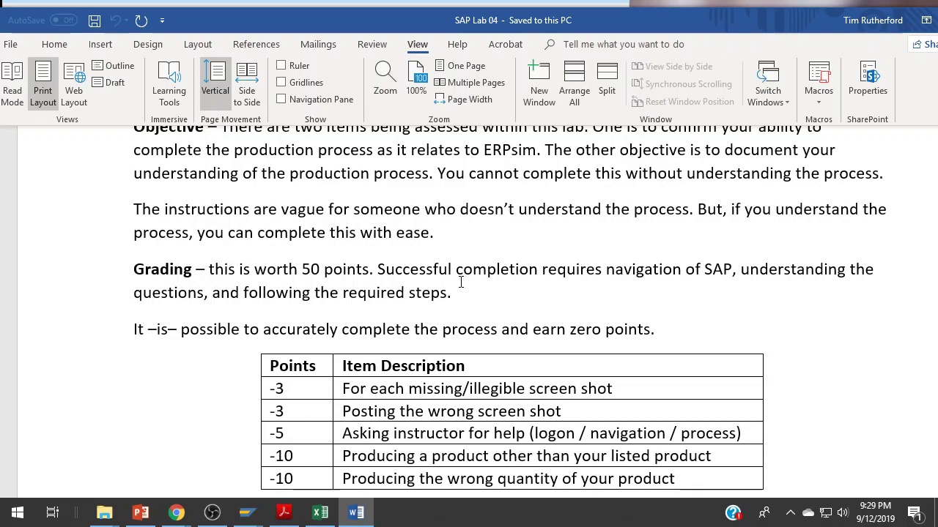
scroll(462, 282, "down", 2)
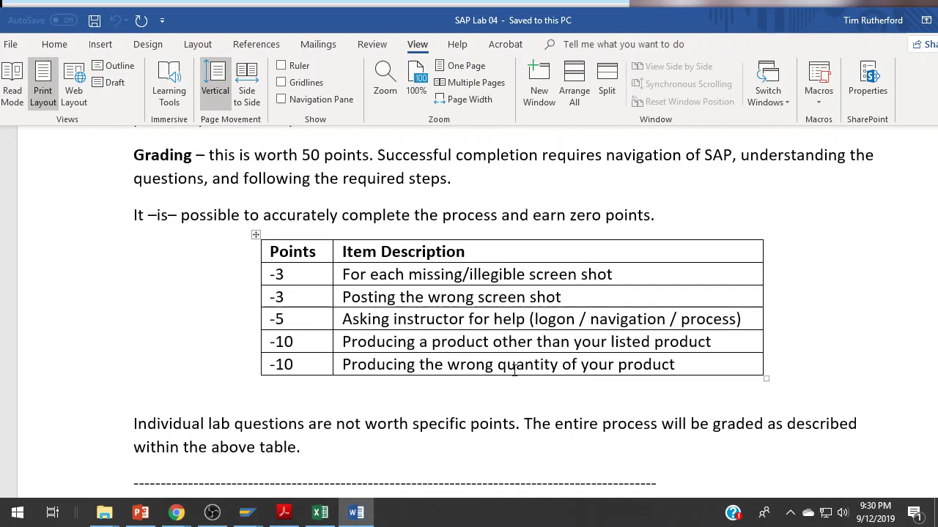
scroll(514, 370, "up", 1)
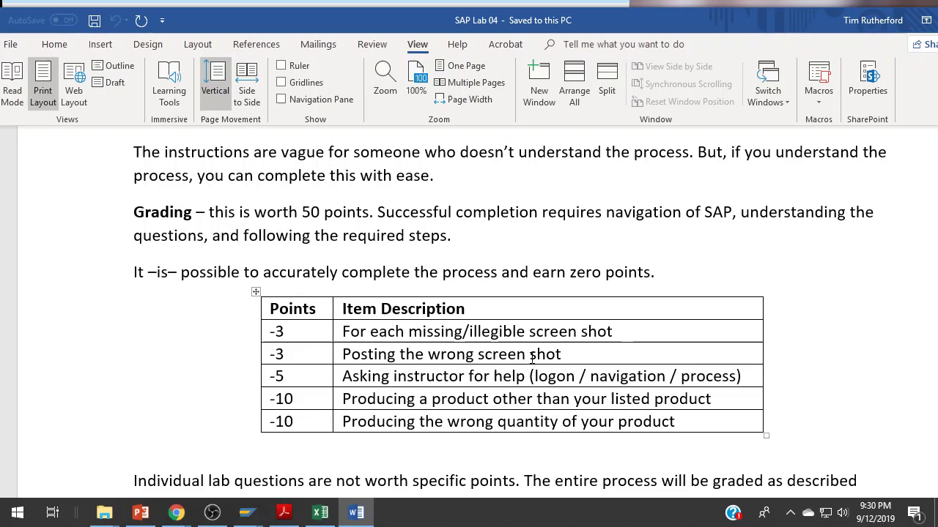
scroll(533, 364, "down", 2)
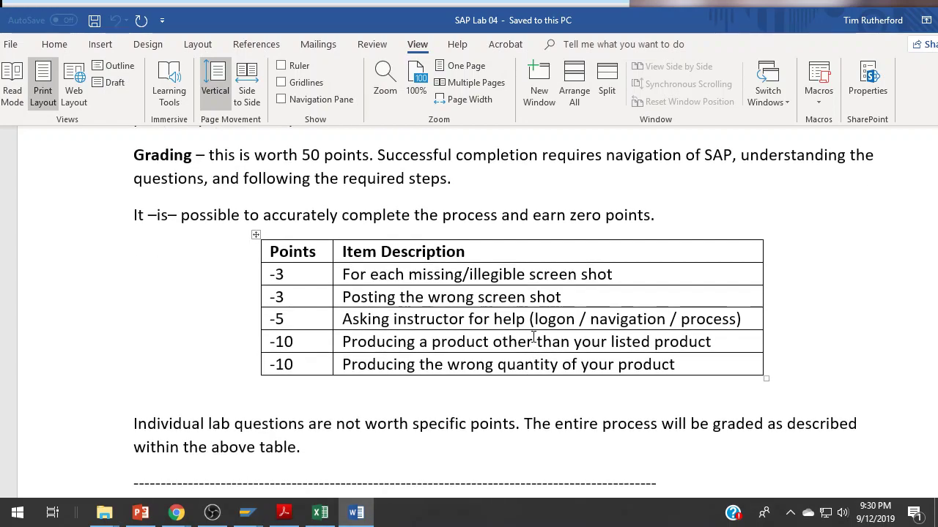
scroll(535, 337, "down", 3)
scroll(540, 337, "down", 7)
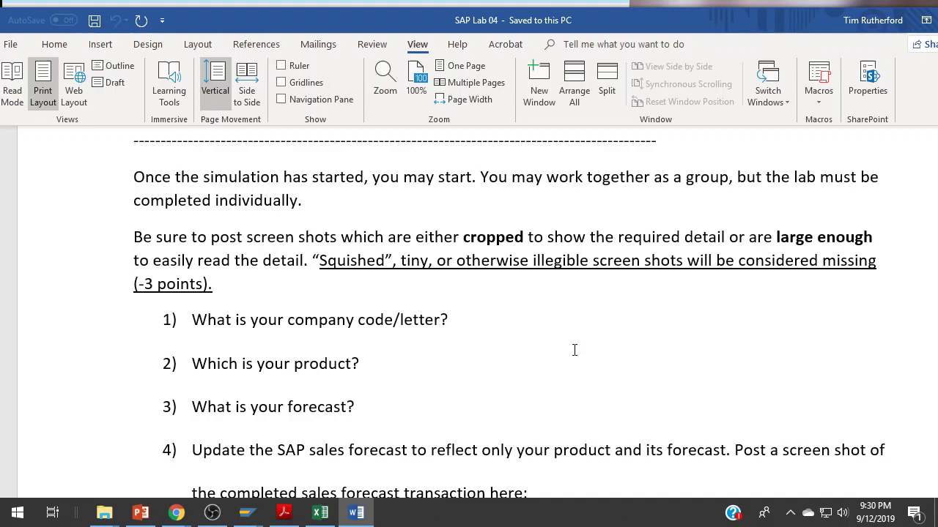
scroll(576, 337, "down", 3)
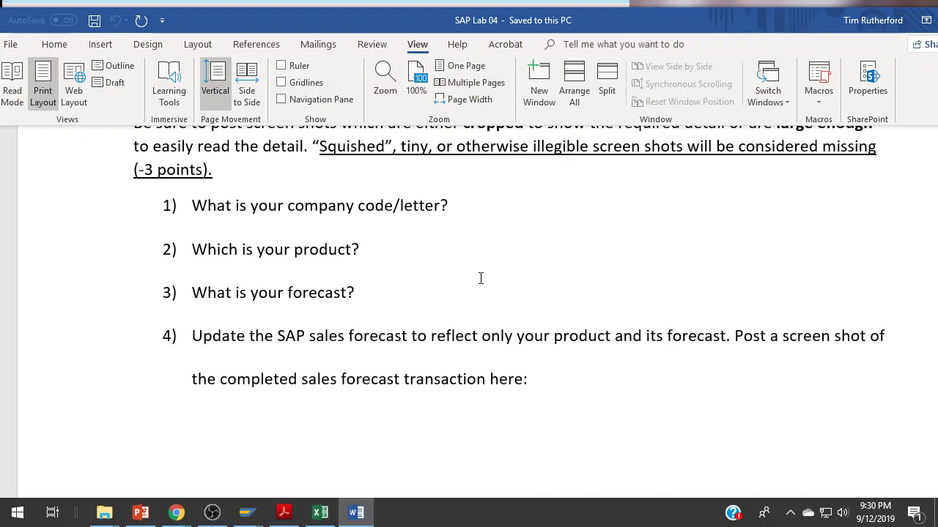
- Answer the first three lab questions with company code YY, product 500g Nut Muesli and forecast 16,000
left_click(468, 209)
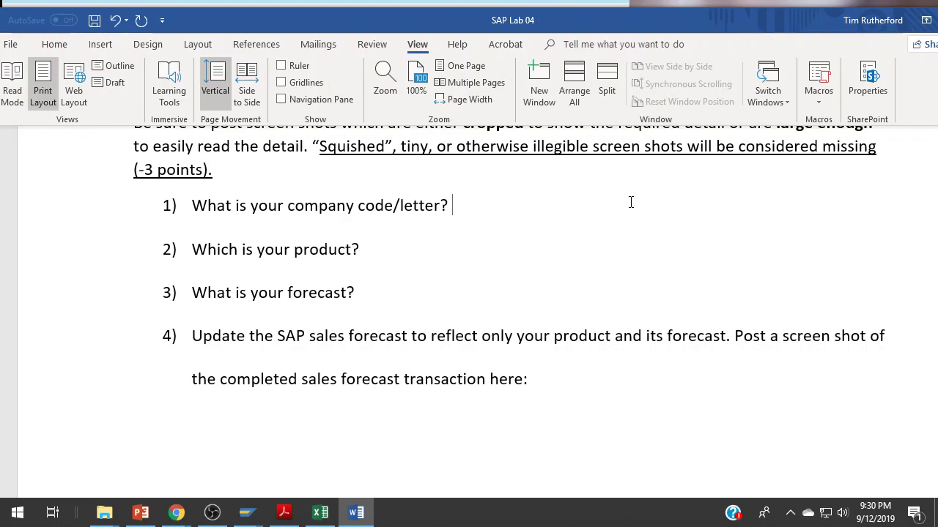
type("YY 500")
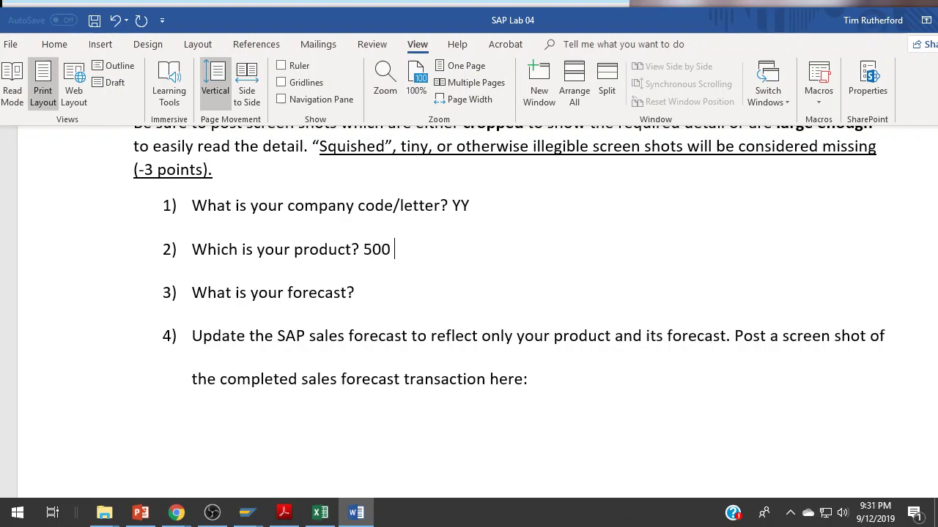
type("g Nut Muse")
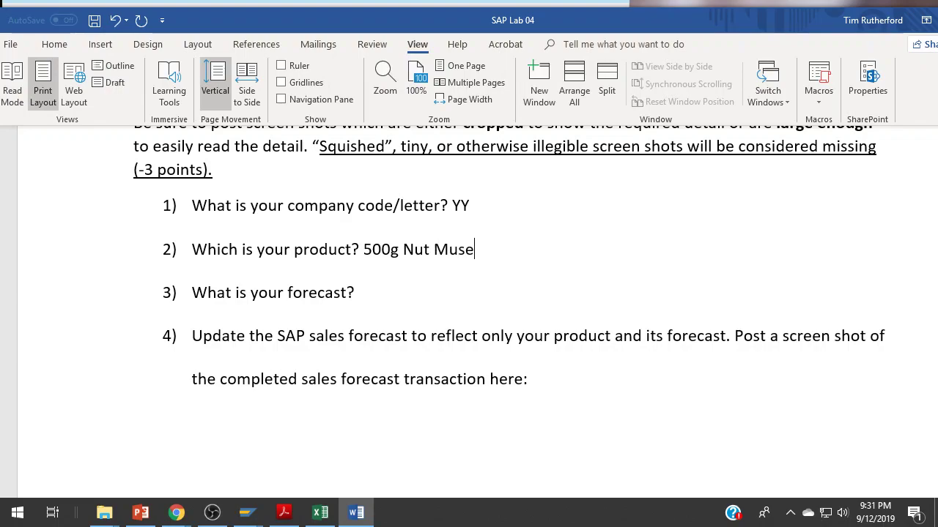
key("BackSpace")
key("BackSpace")
type("es")
left_click(355, 292)
type("16,000")
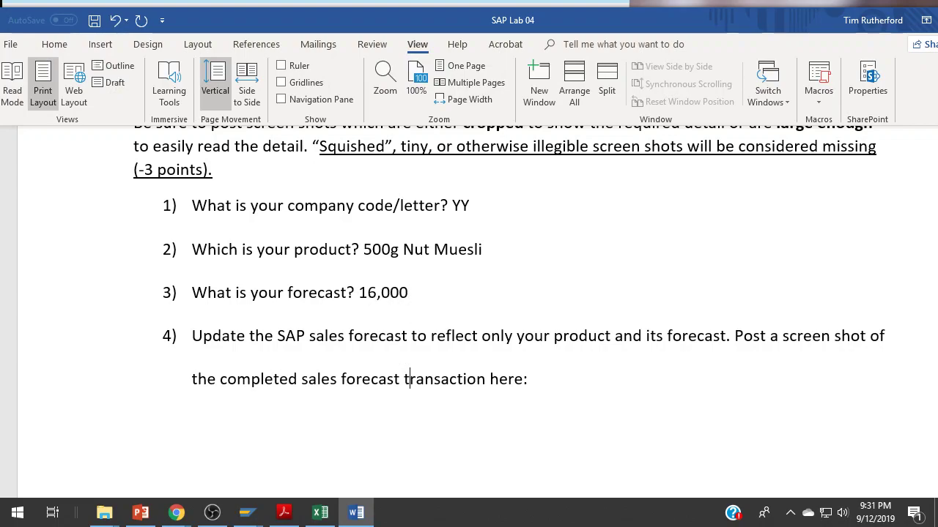
scroll(408, 176, "down", 5)
scroll(409, 176, "up", 1)
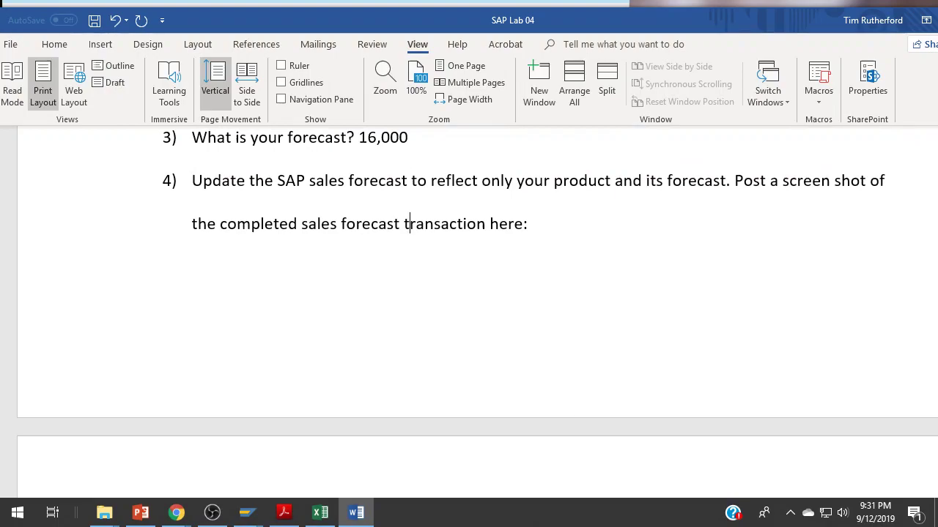
key("ctrl+Left")
key("ctrl+Left")
key("ctrl+Left")
key("ctrl+Left")
key("ctrl+Left")
key("Return")
key("BackSpace")
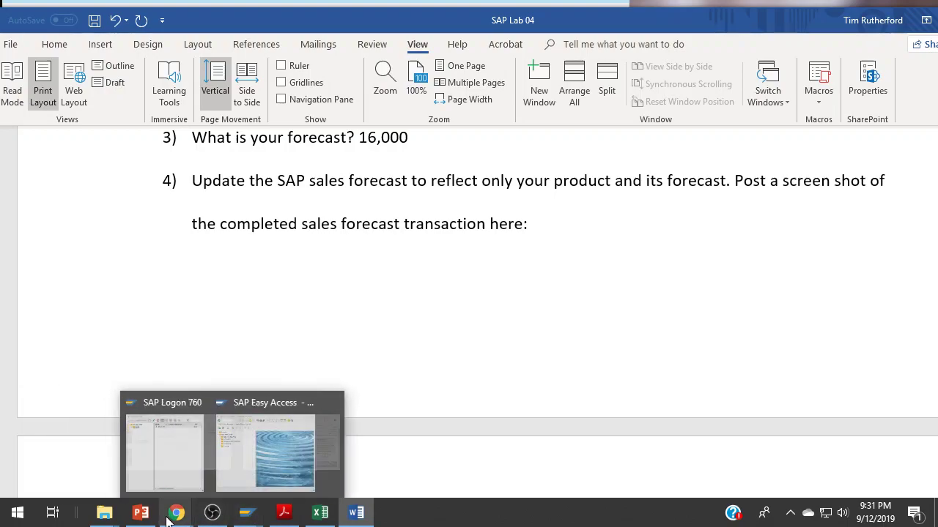
- Bring up the ERPsim job aid PDF, switch to SAP Easy Access and open transaction MD61
left_click(282, 514)
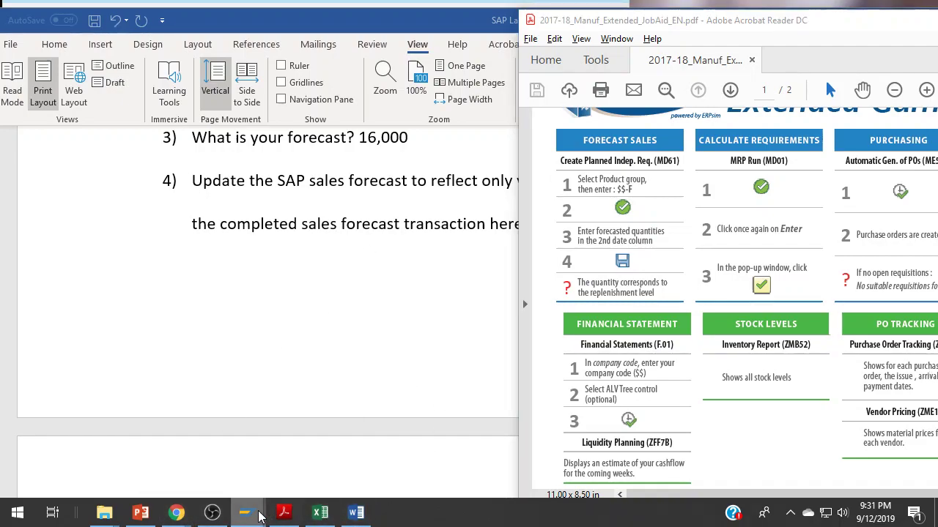
left_click(284, 429)
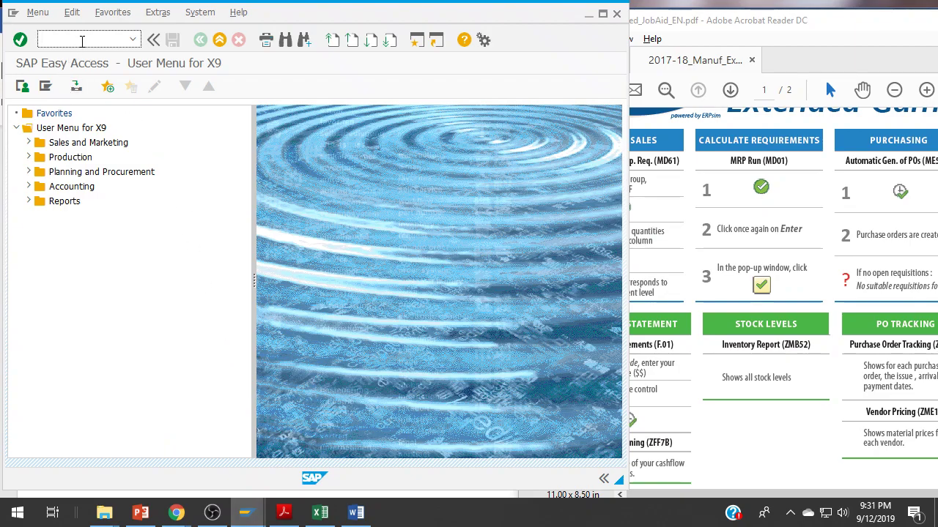
type("md61")
key("Return")
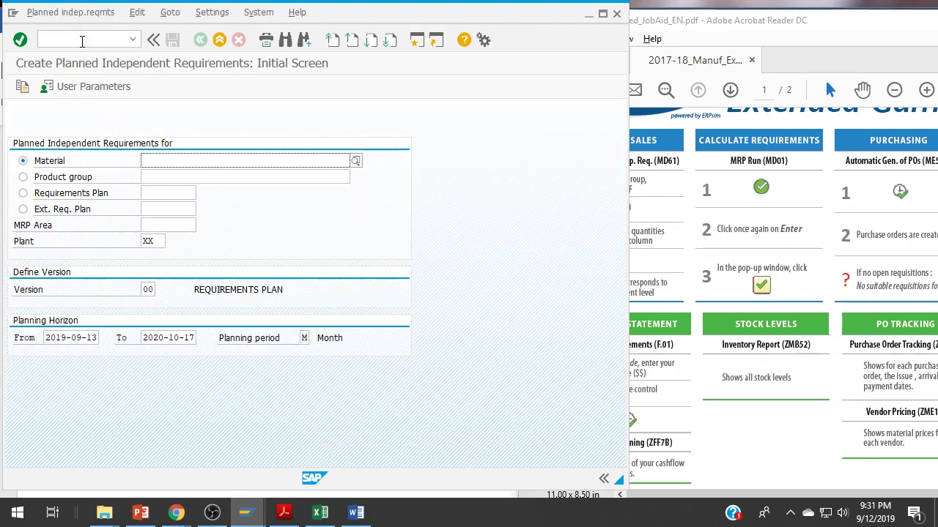
left_click(797, 26)
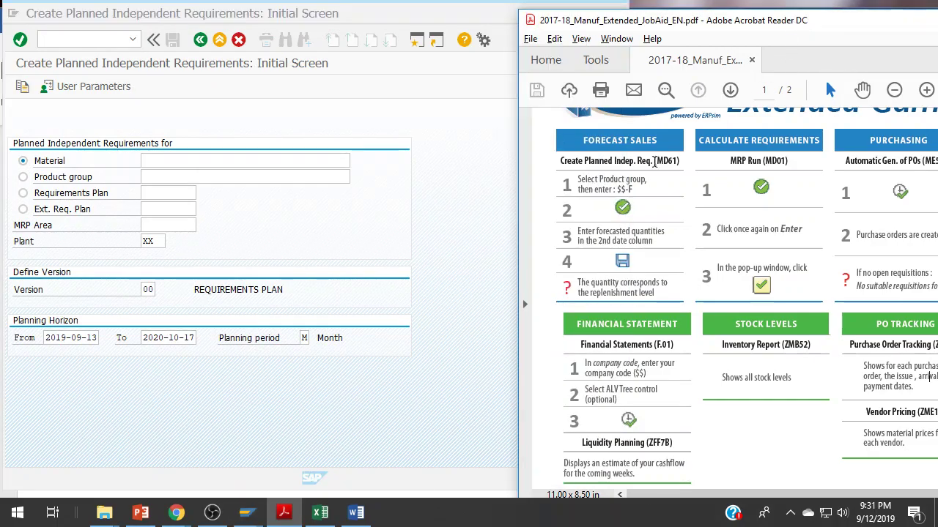
left_click(23, 177)
left_click(157, 178)
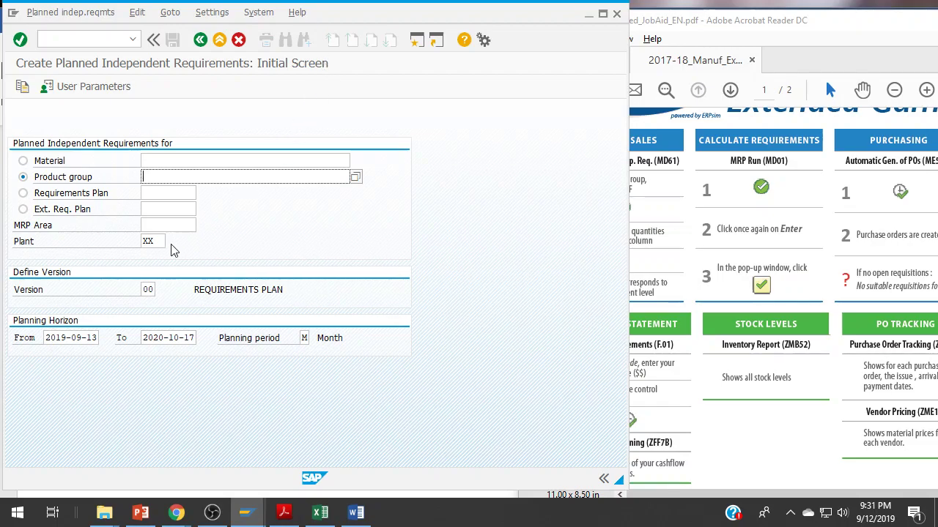
type("xx-f")
key("Return")
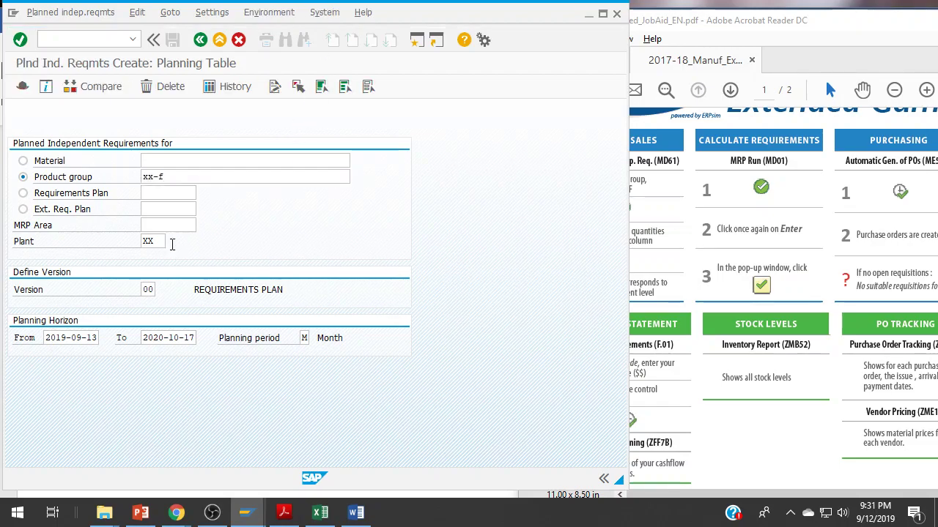
left_click(200, 40)
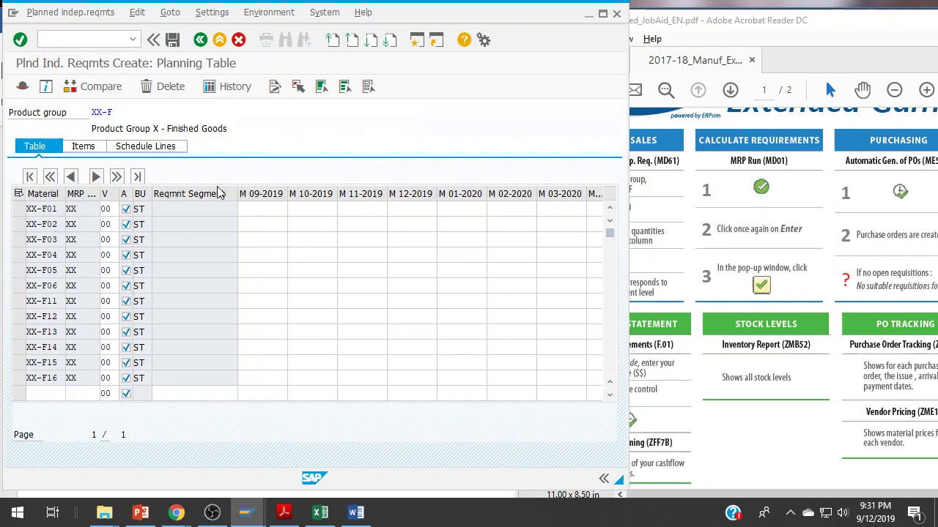
left_click(251, 284)
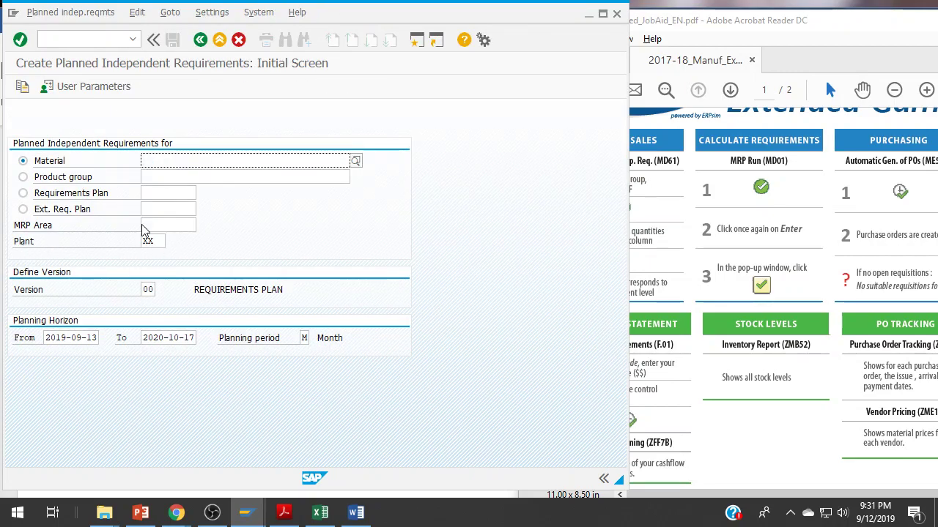
- Choose planning by product group, enter product group XX-F and open its planning table
left_click(24, 177)
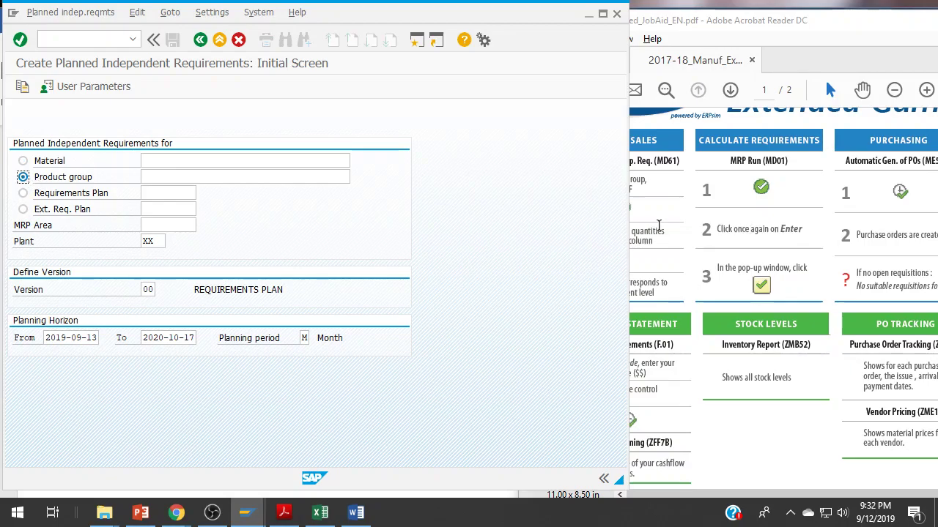
left_click(167, 177)
type("XX-F")
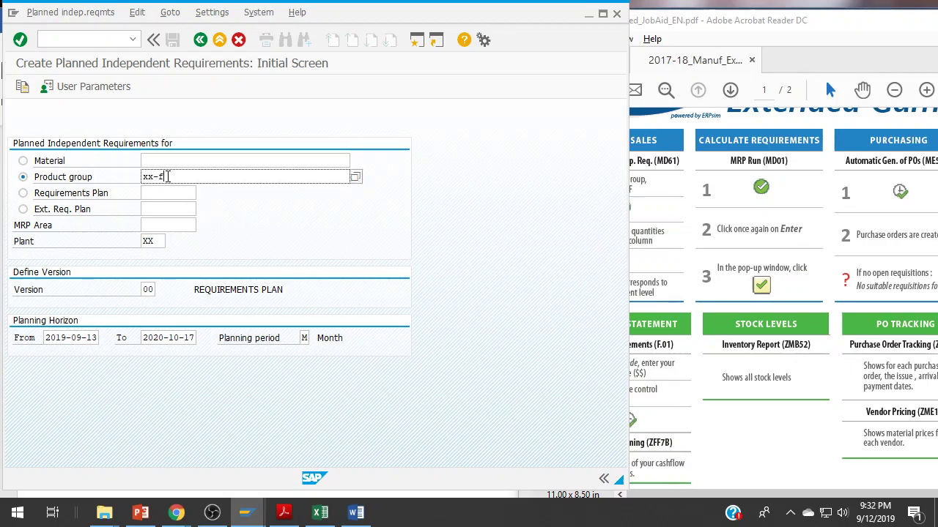
key("Return")
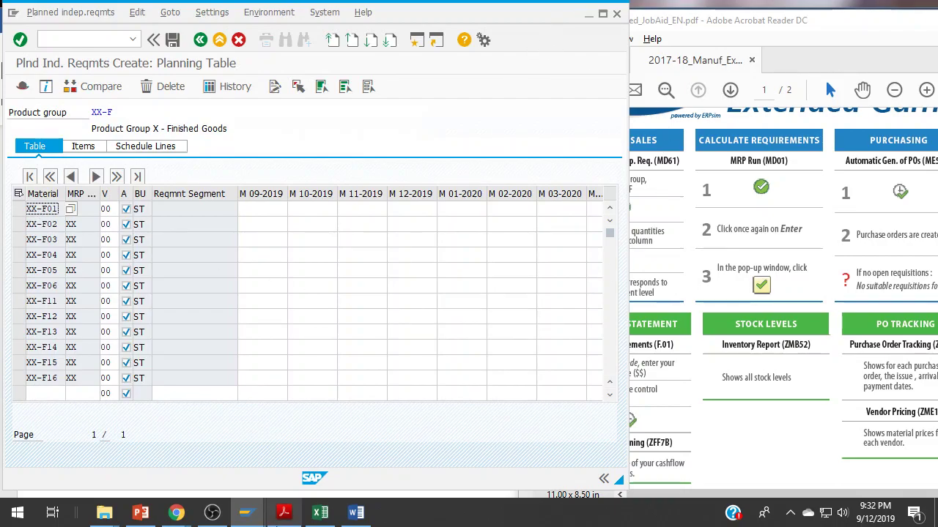
- Look up the 500g Nut muesli's material code in the job aid's Product Design section
left_click(783, 151)
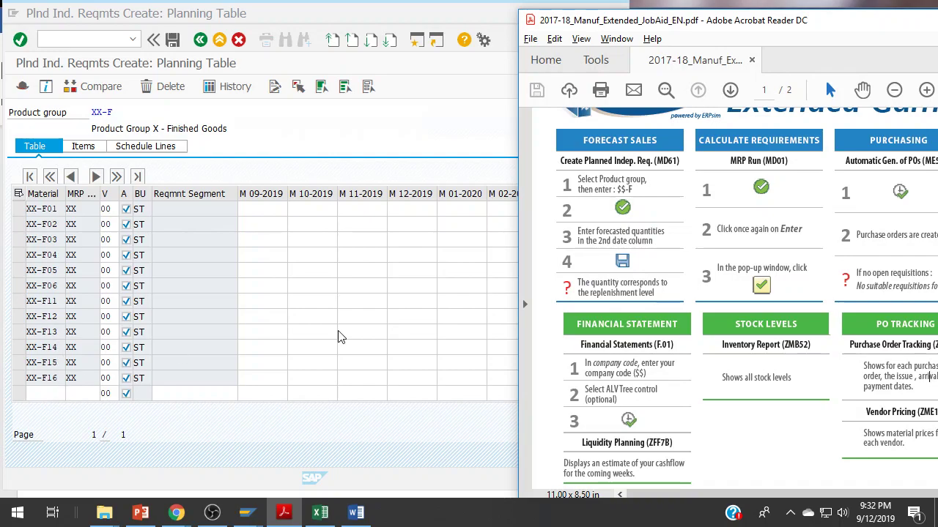
scroll(780, 261, "down", 3)
scroll(780, 261, "down", 10)
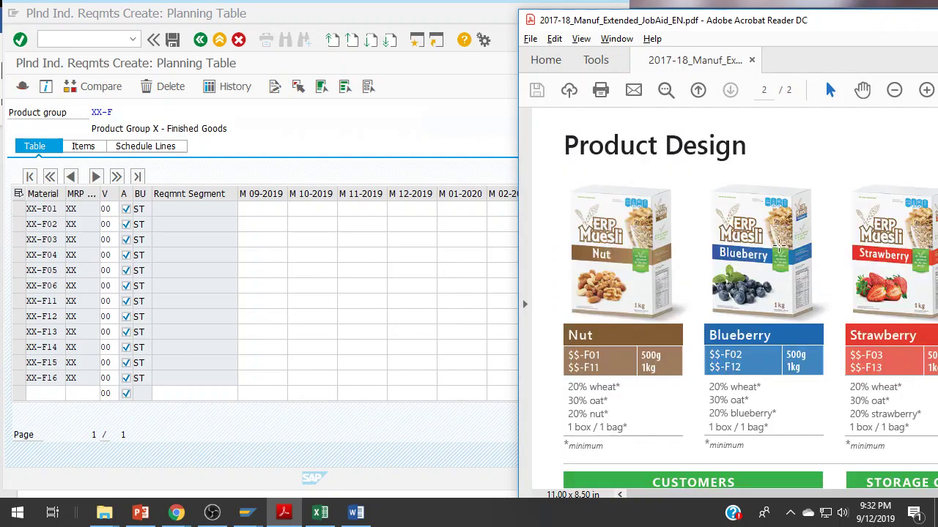
left_click_drag(703, 494, 659, 506)
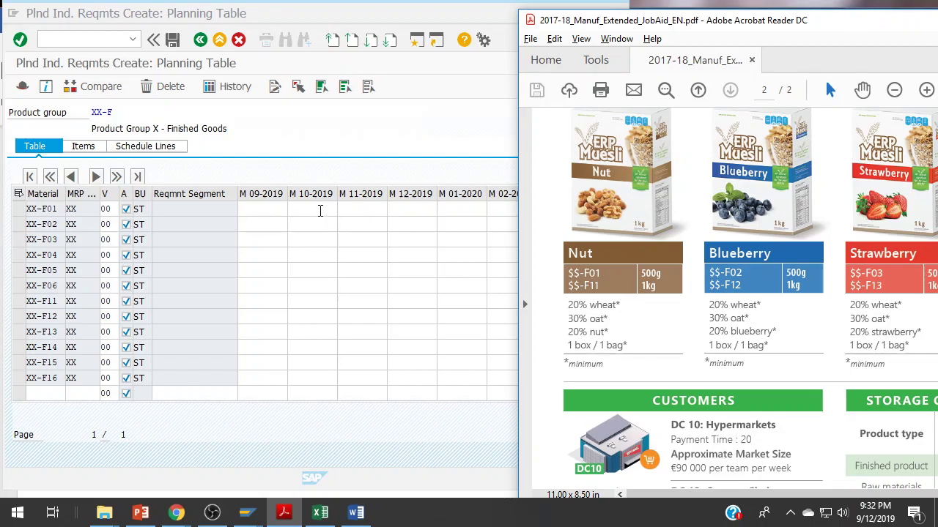
- Check the job aid's forecast instructions and enter a forecast of 16,000 for material XX-F01 in period M 10-2019
left_click(320, 209)
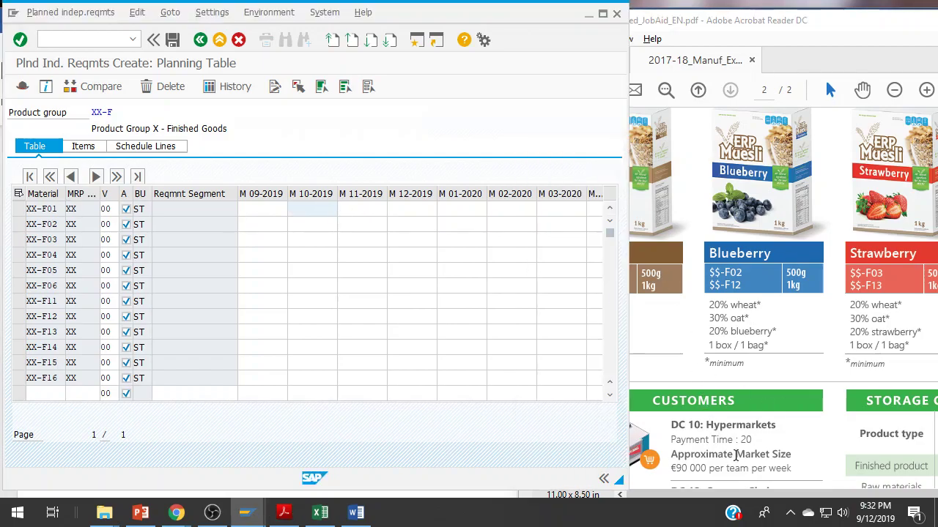
left_click(728, 497)
scroll(701, 379, "up", 10)
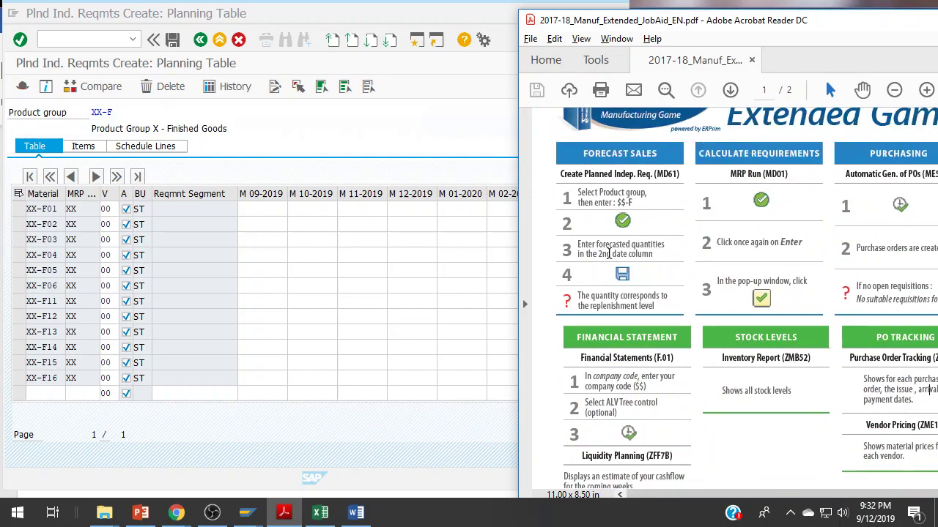
left_click(315, 209)
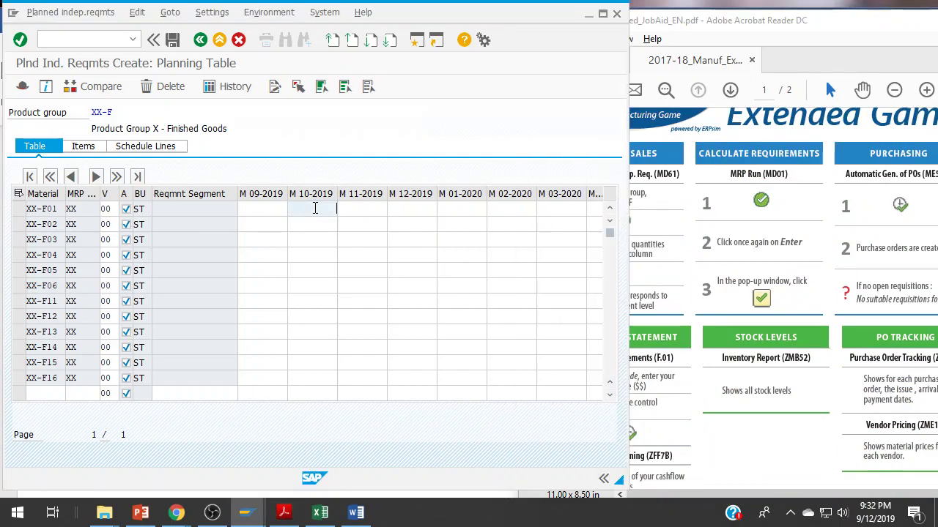
type("16000")
key("Return")
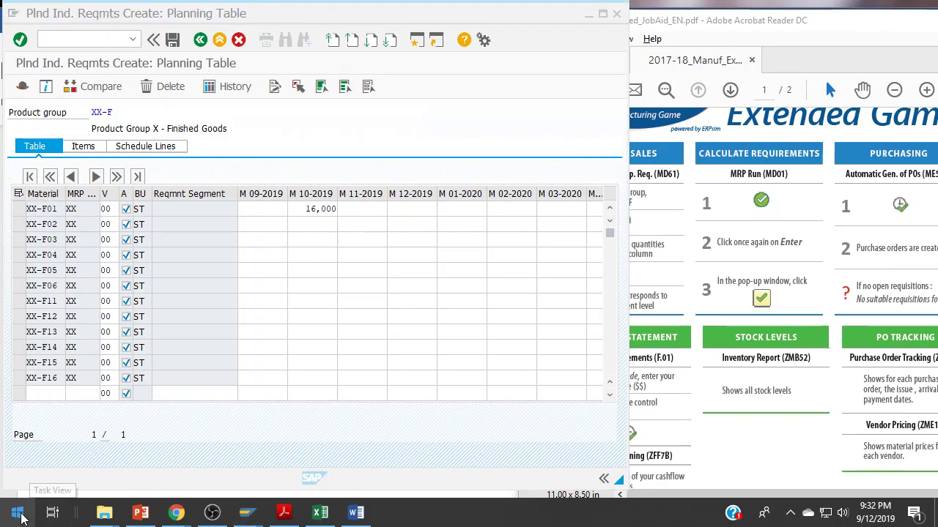
- Open Snipping Tool, capture the planning table's header and XX-F01 row through M 10-2019, and copy the snip
left_click(19, 517)
type("sni")
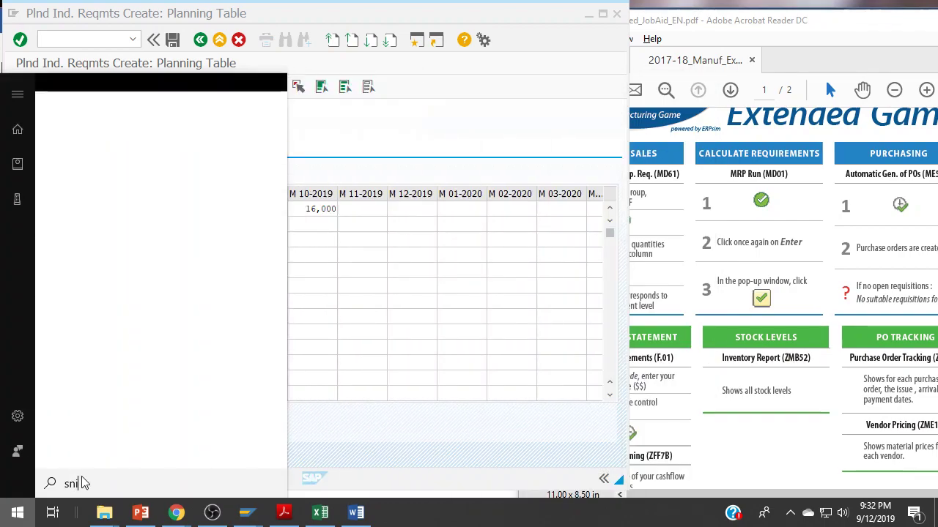
type("p")
left_click(111, 160)
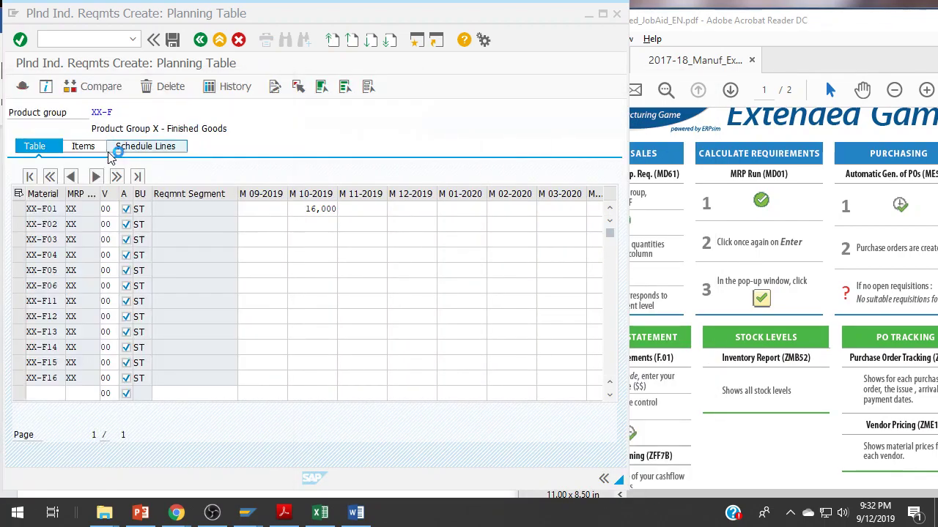
left_click(504, 177)
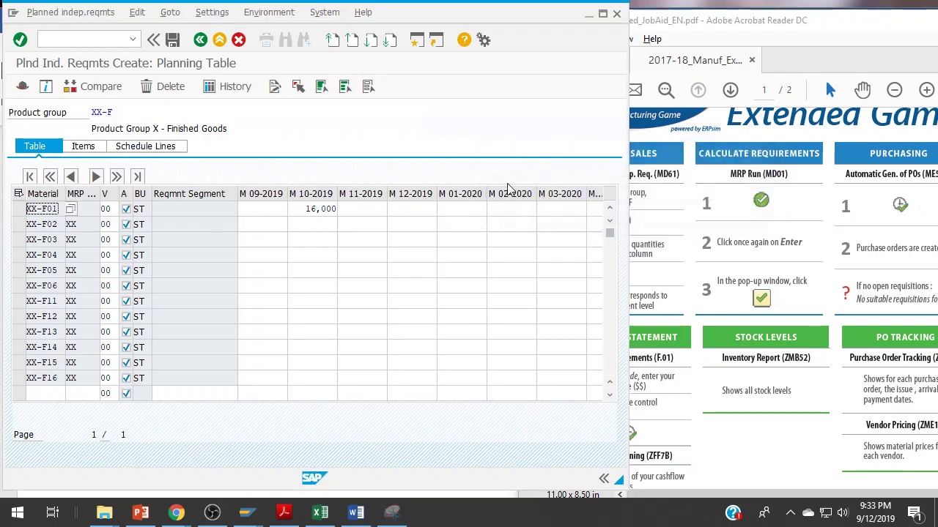
left_click_drag(7, 136, 345, 224)
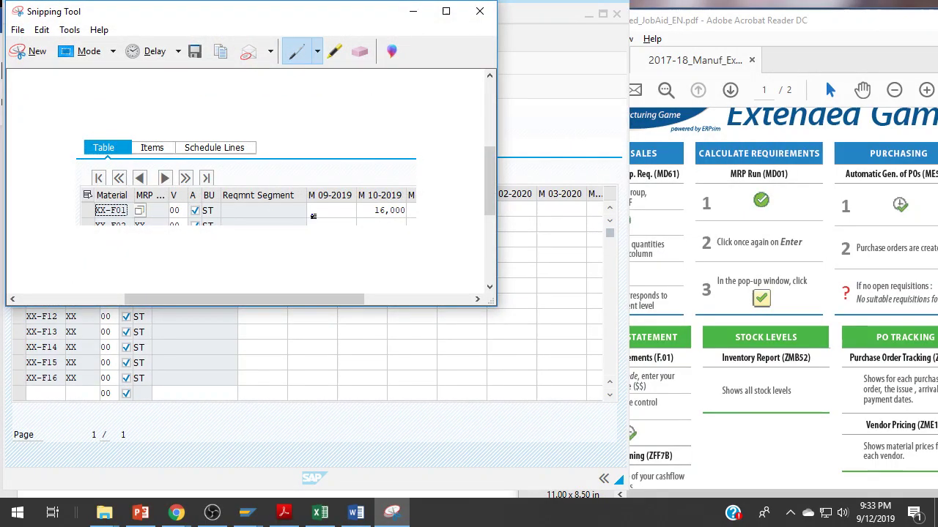
left_click(42, 31)
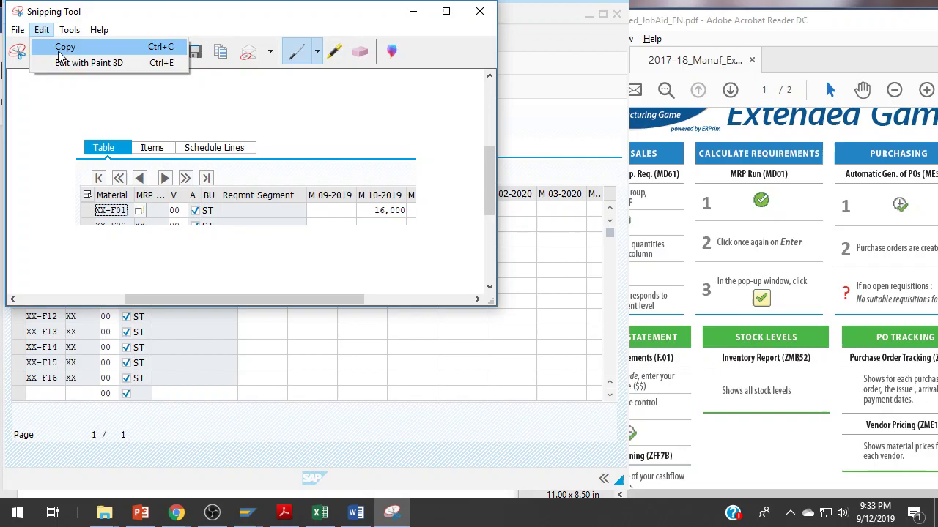
left_click(53, 45)
- Switch to the SAP Lab 04 document in Word and paste the forecast screenshot under question 4
left_click(357, 513)
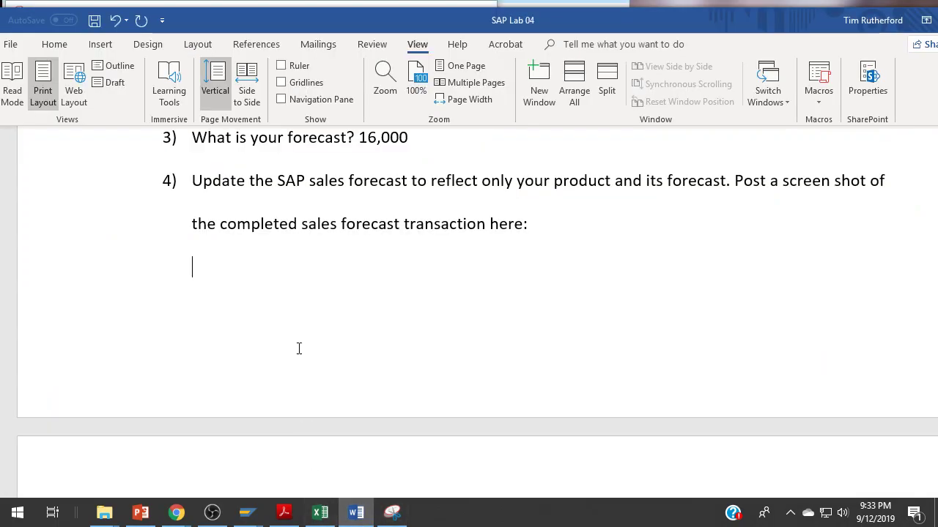
key("ctrl+v")
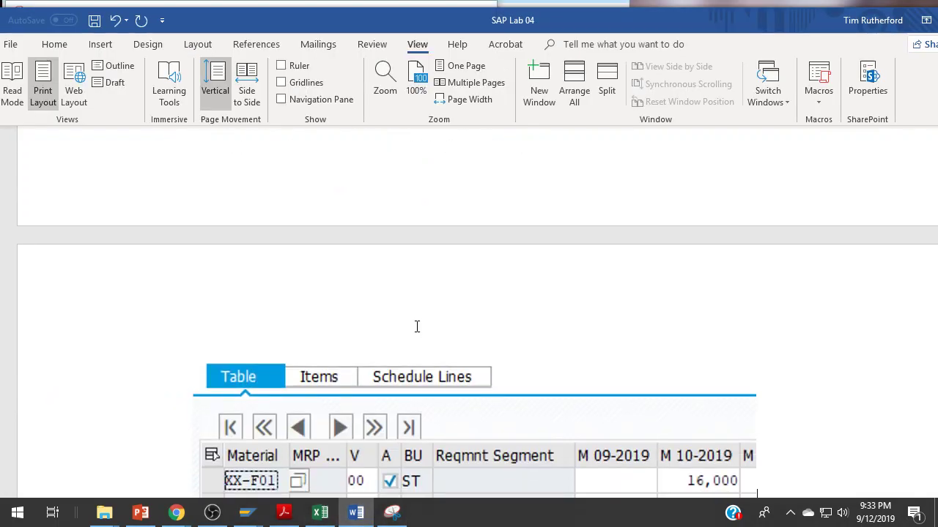
scroll(416, 329, "down", 2)
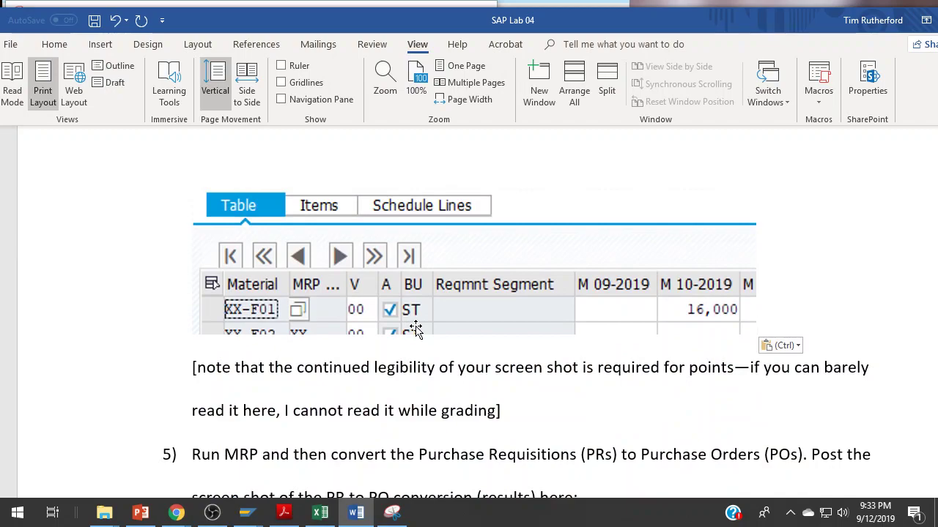
scroll(415, 329, "up", 4)
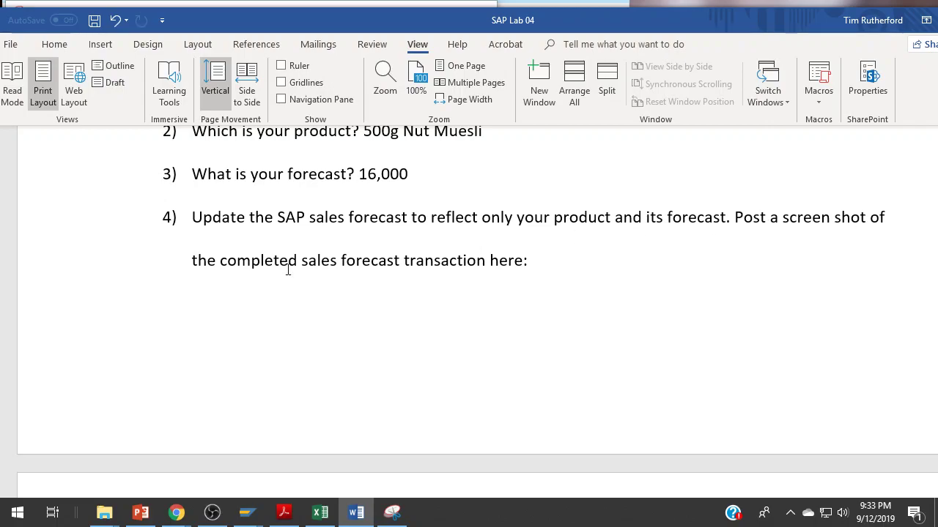
scroll(586, 297, "down", 4)
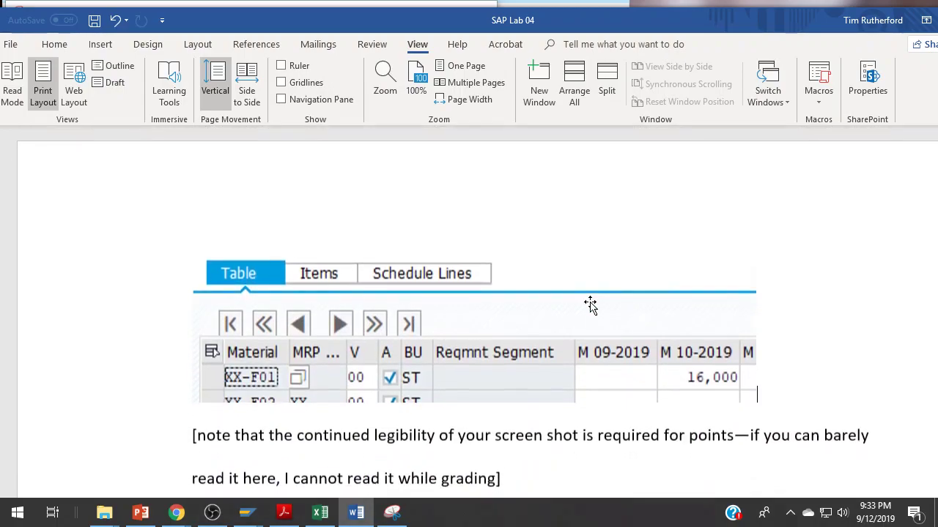
- Change the company code answer in question 1 of the lab document to XX
scroll(729, 342, "up", 5)
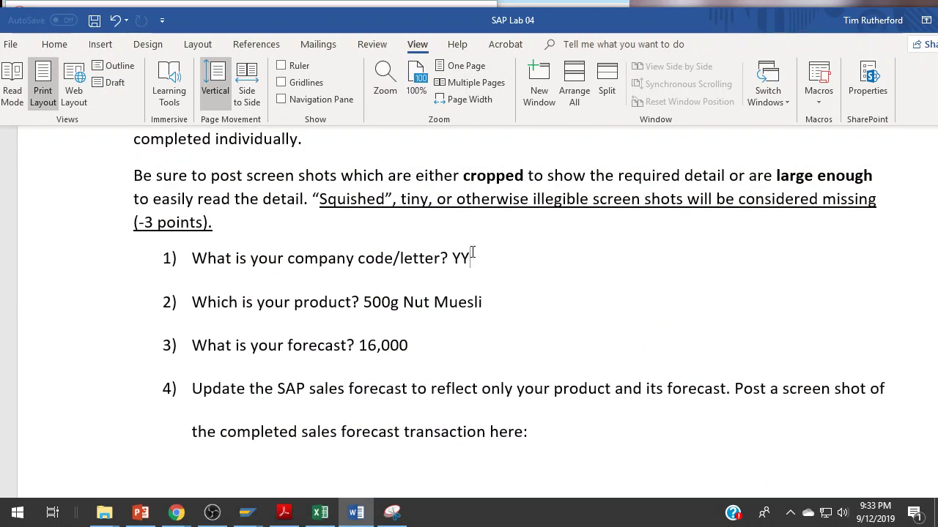
key("BackSpace")
key("BackSpace")
type("XX")
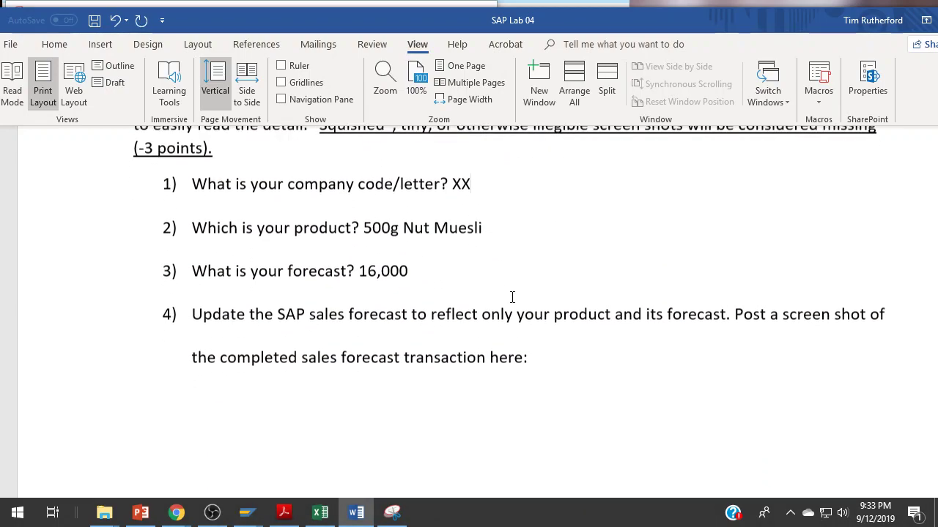
- Switch back to the SAP planning table, save the planned requirements and exit to SAP Easy Access
scroll(512, 297, "down", 7)
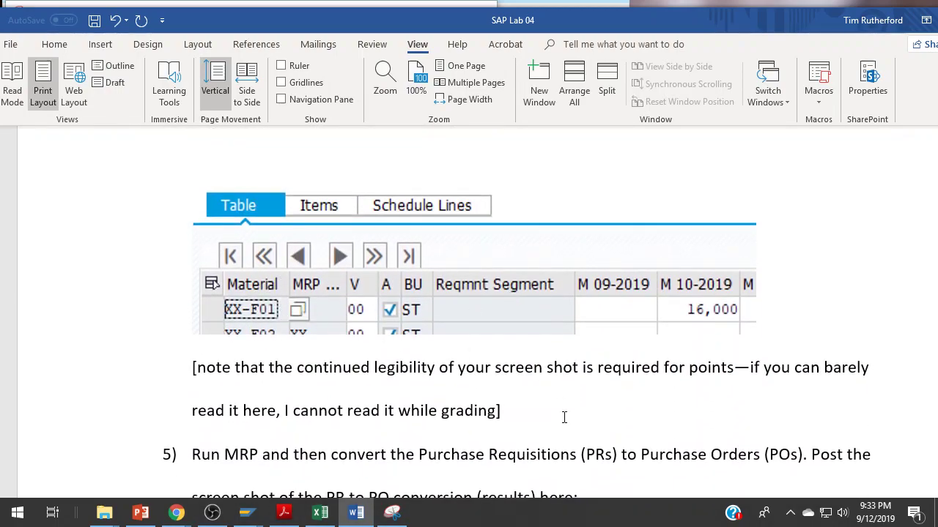
mouse_move(251, 515)
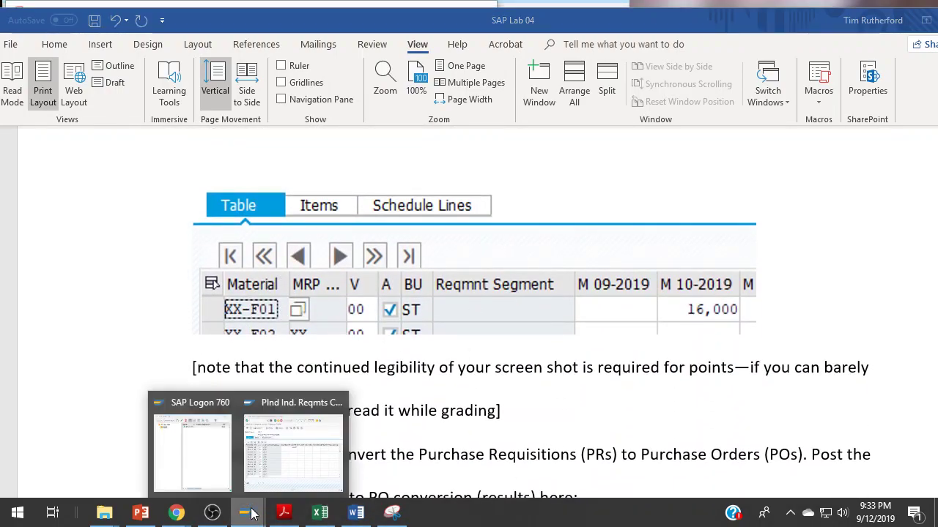
left_click(293, 446)
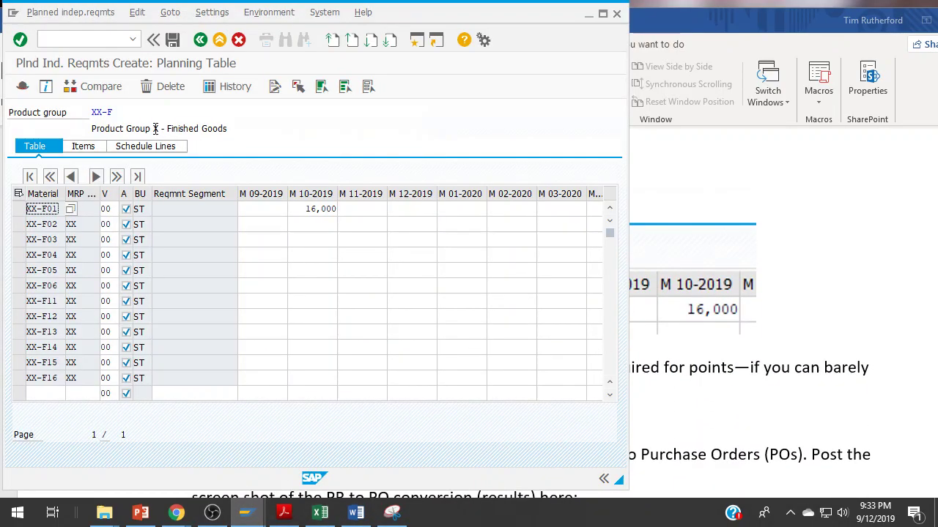
left_click(173, 40)
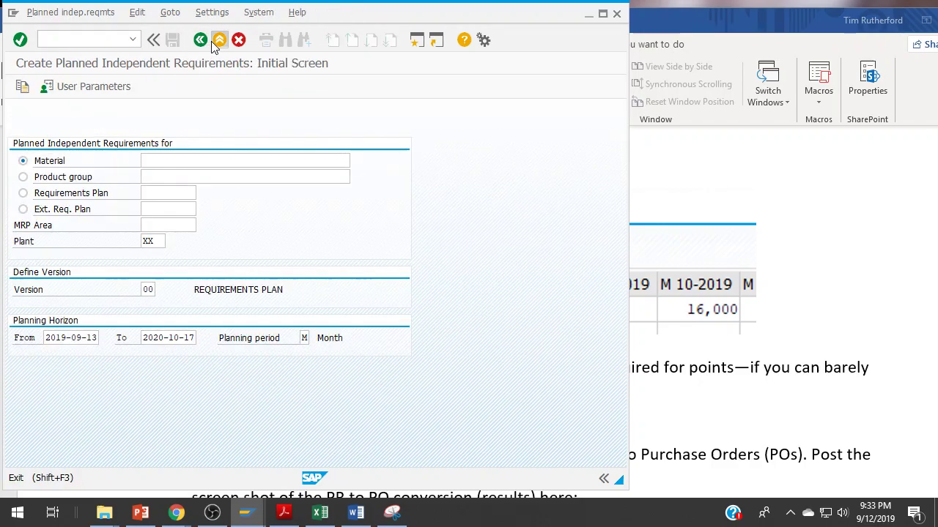
left_click(219, 40)
- Read question 5 in the lab document and consult the MRP Run and Purchasing instructions in the job aid PDF
left_click(698, 54)
scroll(567, 272, "down", 2)
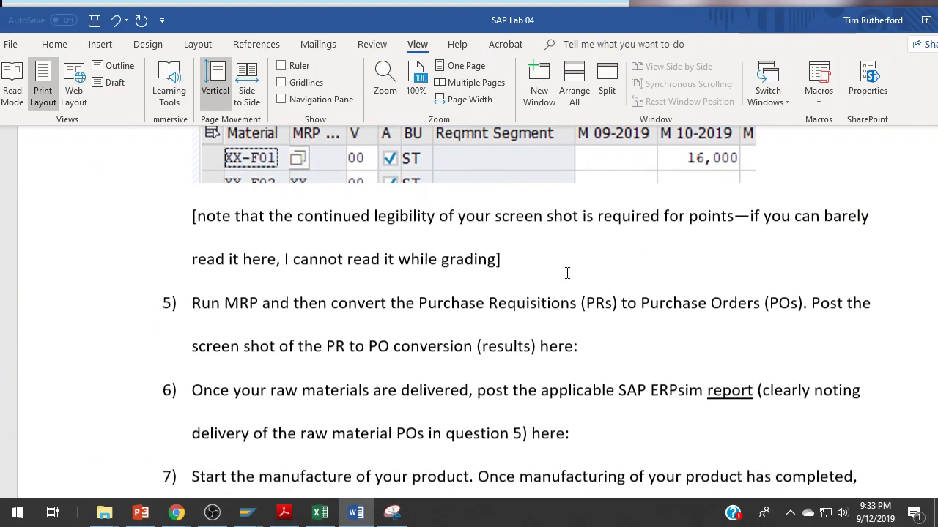
scroll(566, 273, "down", 1)
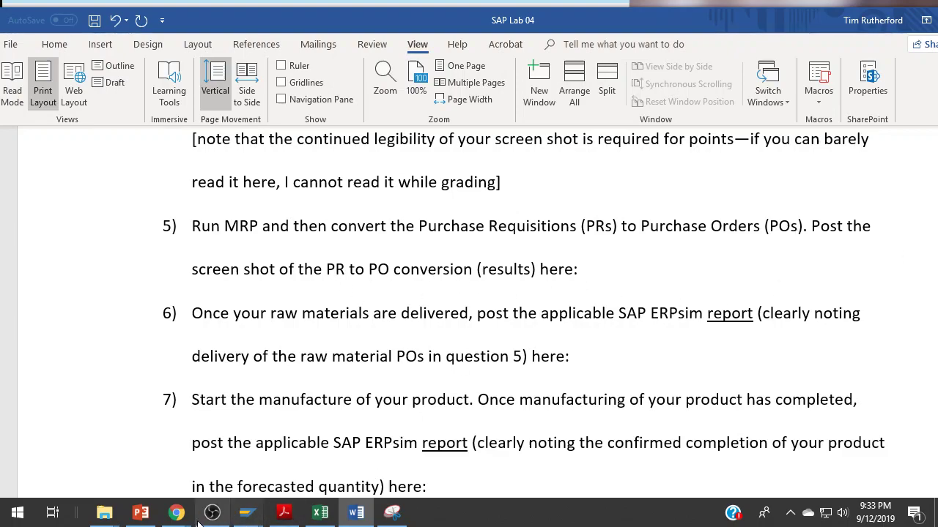
mouse_move(246, 513)
left_click(274, 475)
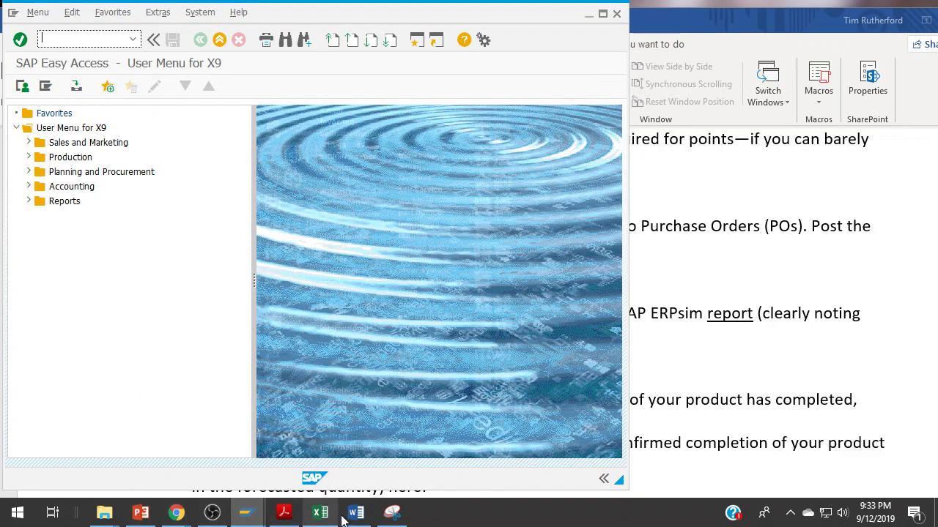
left_click(285, 513)
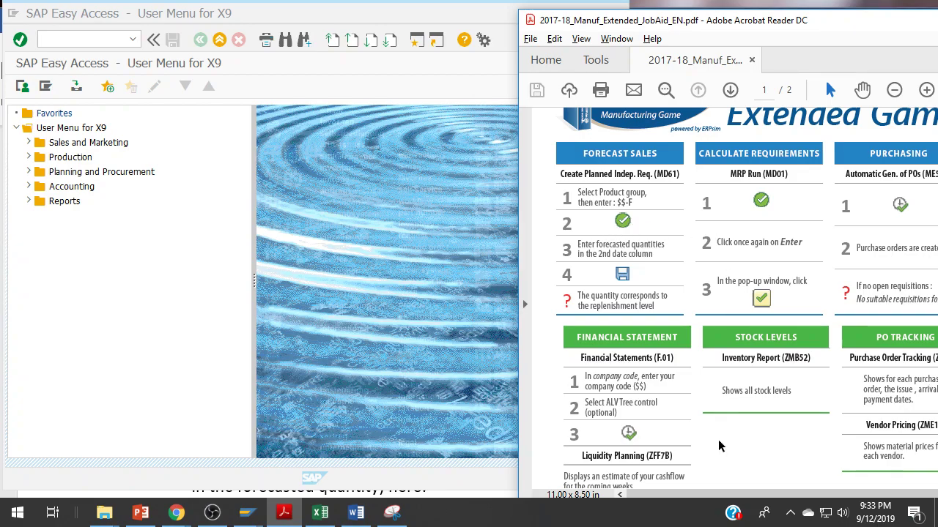
left_click_drag(759, 497, 795, 494)
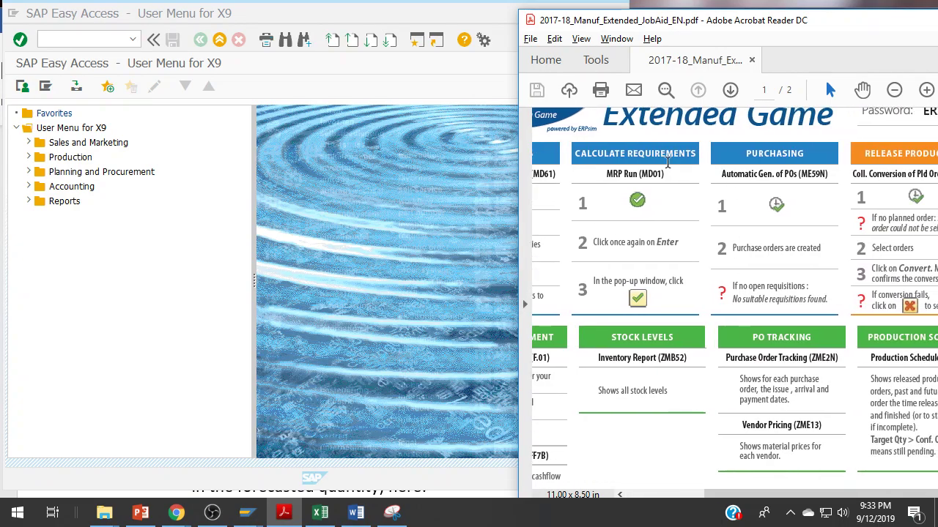
- Open transaction MD01 in SAP and execute the MRP run with the preset parameters
left_click(76, 39)
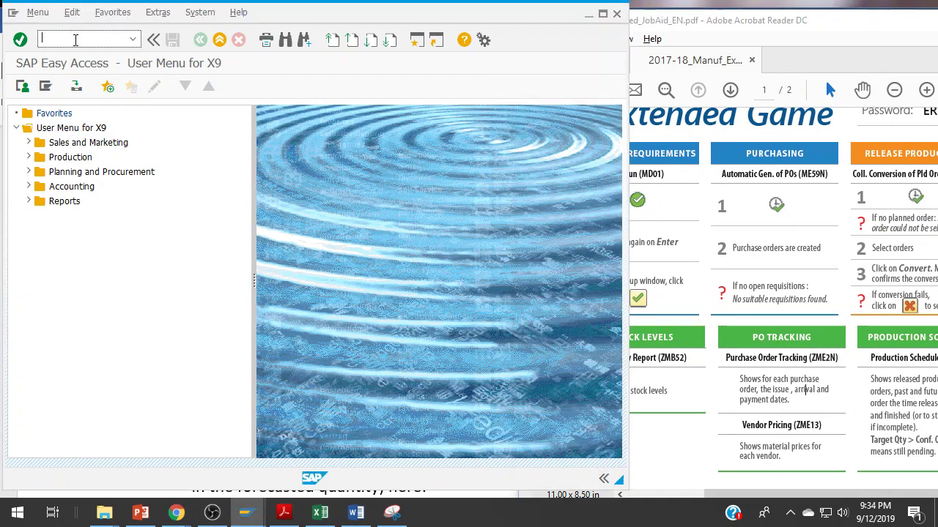
type("md01")
key("Return")
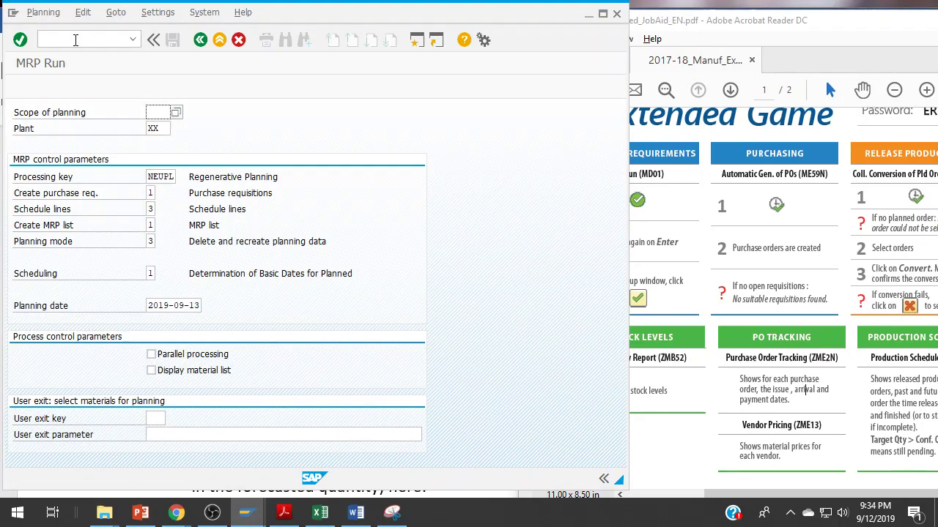
key("Return")
key("Return")
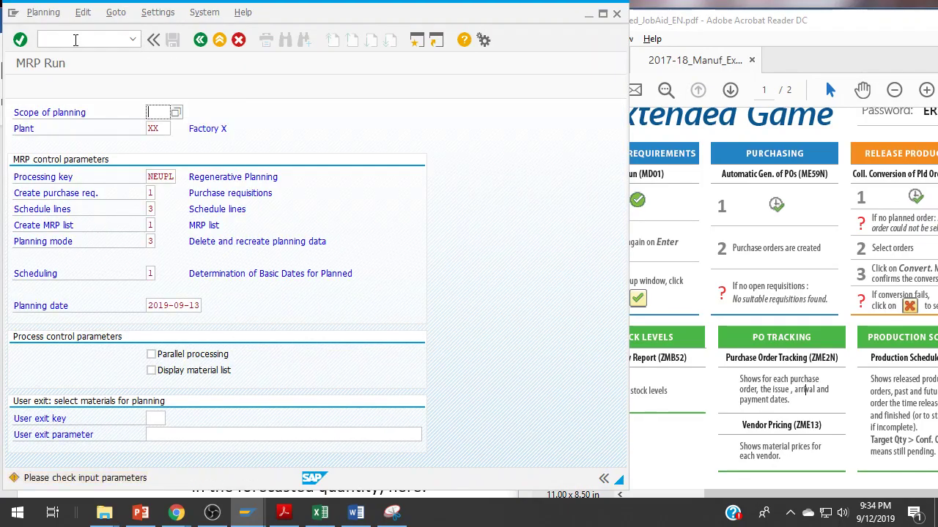
key("Return")
key("Return")
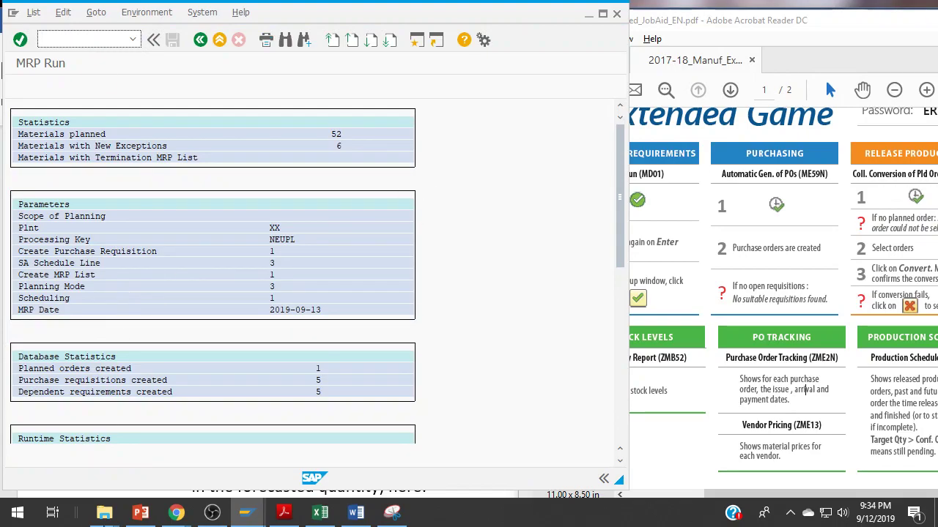
- Recheck question 5 in Word, return to SAP and convert the purchase requisitions to purchase orders with transaction ME59N
left_click(356, 512)
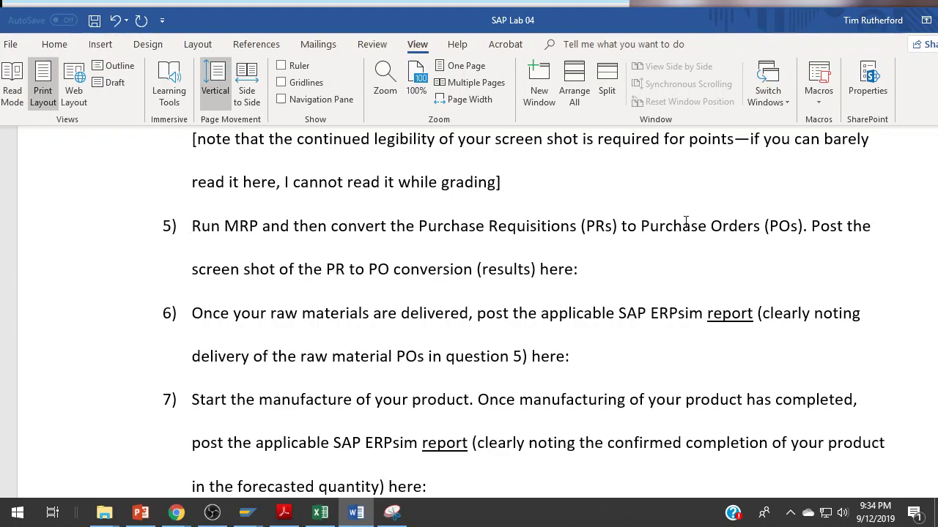
double_click(802, 29)
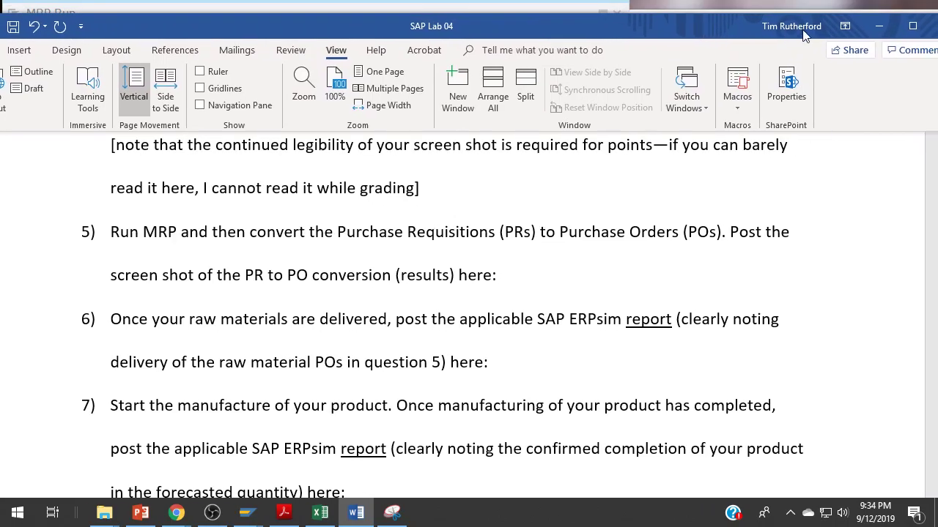
left_click(878, 25)
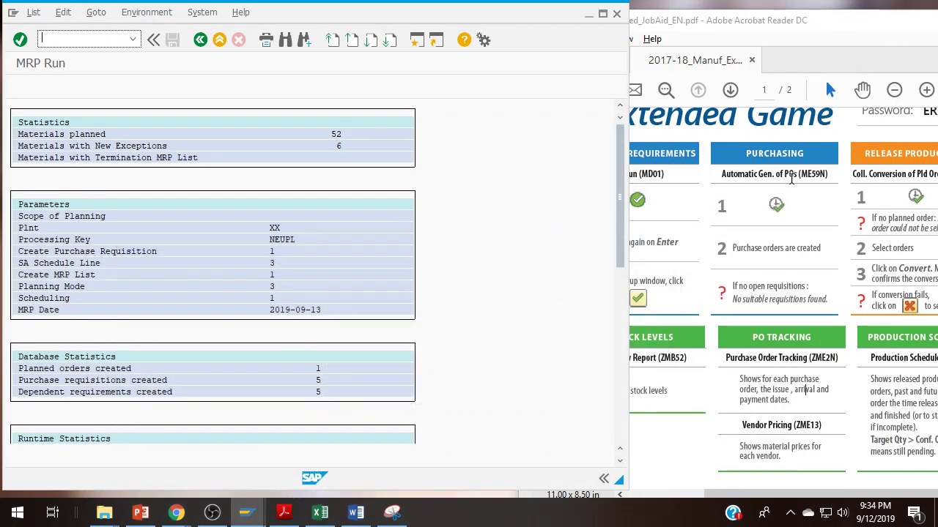
left_click(219, 39)
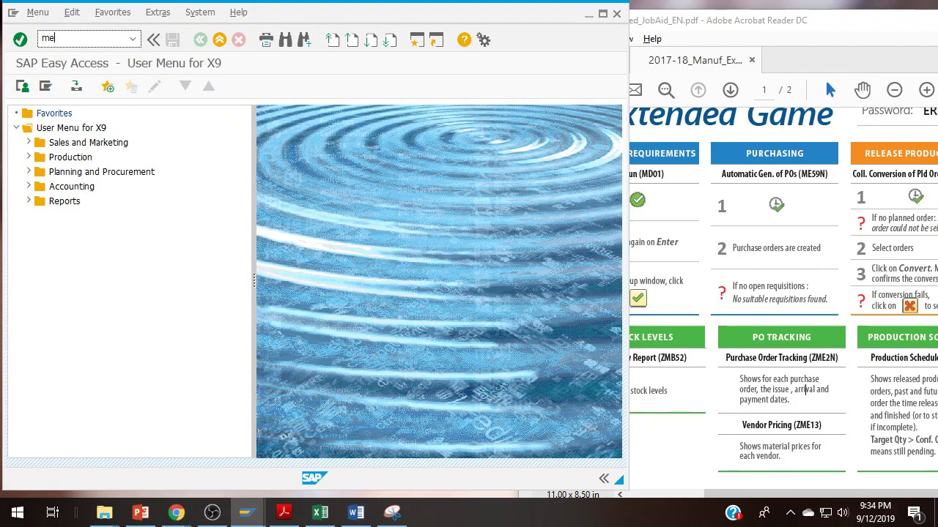
type("me59n")
key("Return")
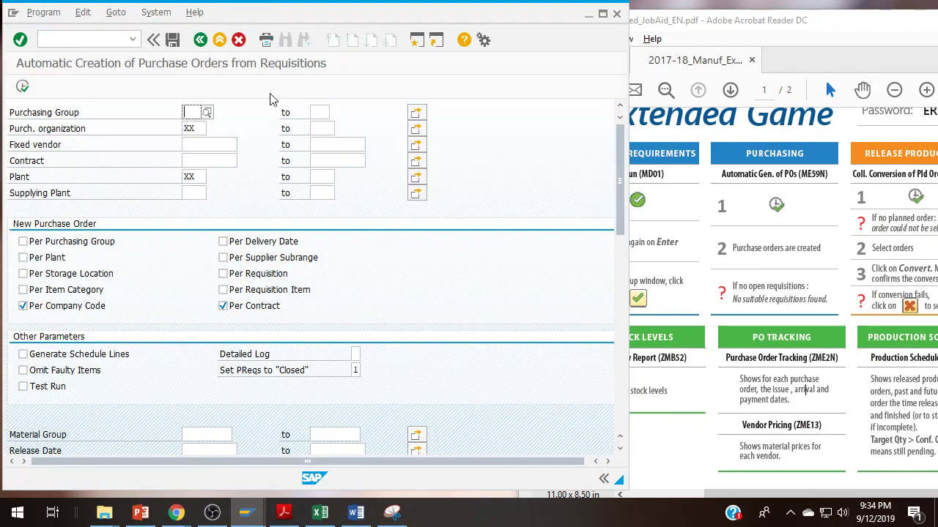
left_click(22, 87)
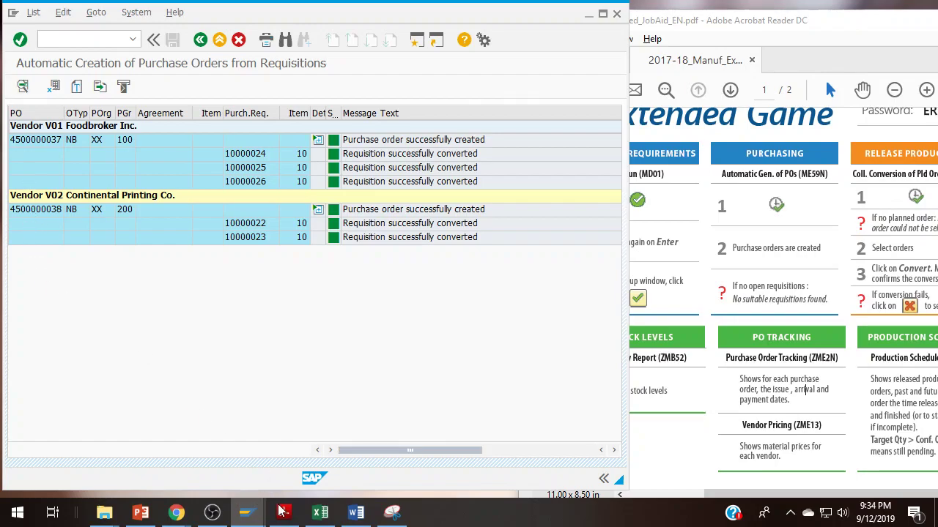
- Switch to Snipping Tool, capture the Automatic Creation of Purchase Orders results for both vendors and copy the snip
left_click(392, 512)
left_click(22, 51)
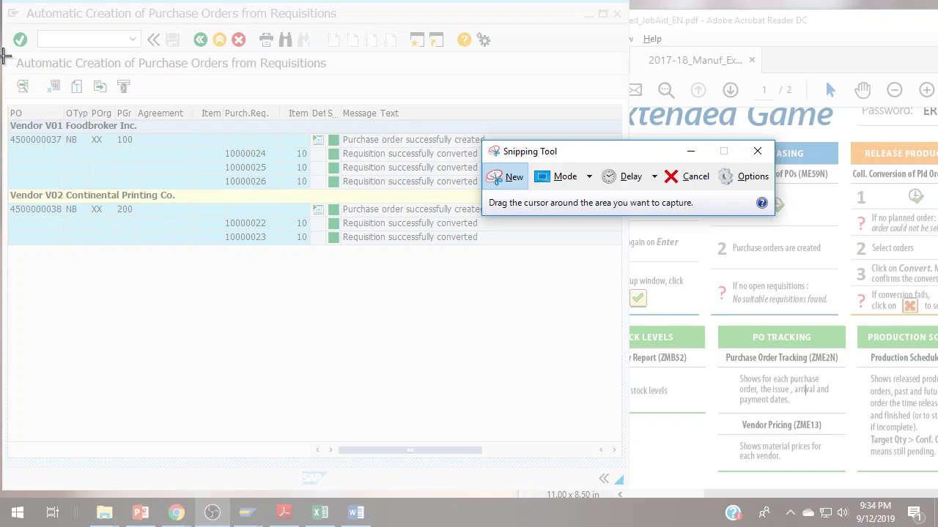
mouse_move(4, 56)
left_mouse_down()
mouse_move(34, 134)
mouse_move(435, 278)
mouse_move(489, 249)
left_mouse_up()
left_click(41, 29)
left_click(51, 47)
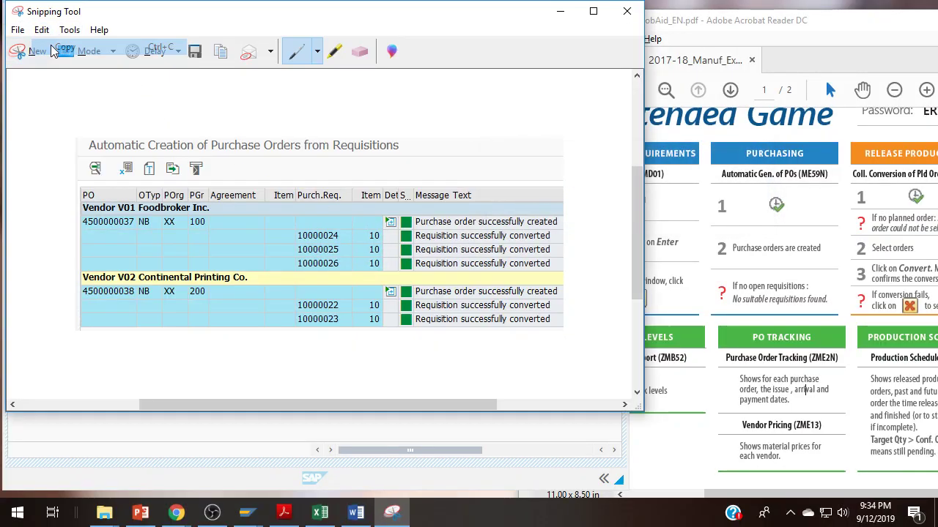
- Switch to the Word lab document, paste the purchase order conversion screenshot on an unnumbered line below question 5 and check its legibility
left_click(356, 512)
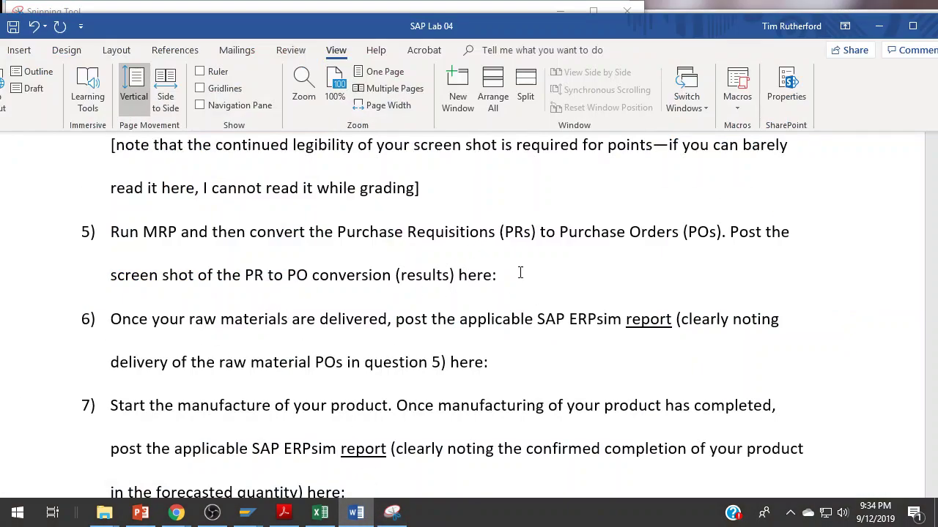
key("Return")
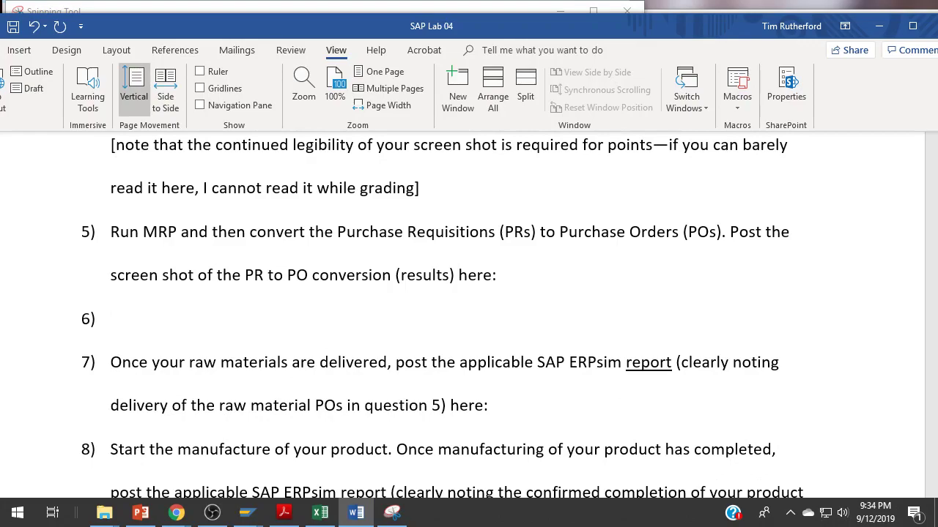
key("BackSpace")
key("ctrl+v")
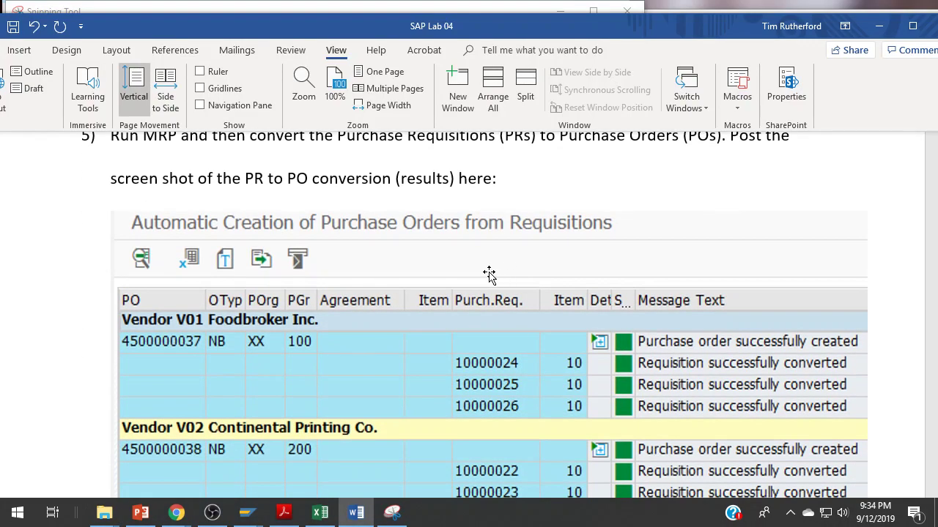
scroll(487, 272, "down", 2)
scroll(276, 254, "up", 3)
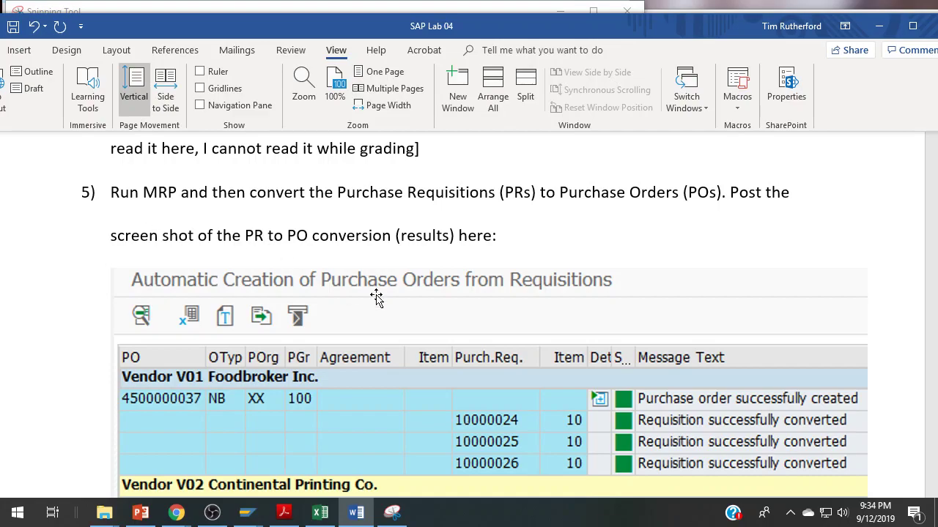
scroll(375, 297, "down", 3)
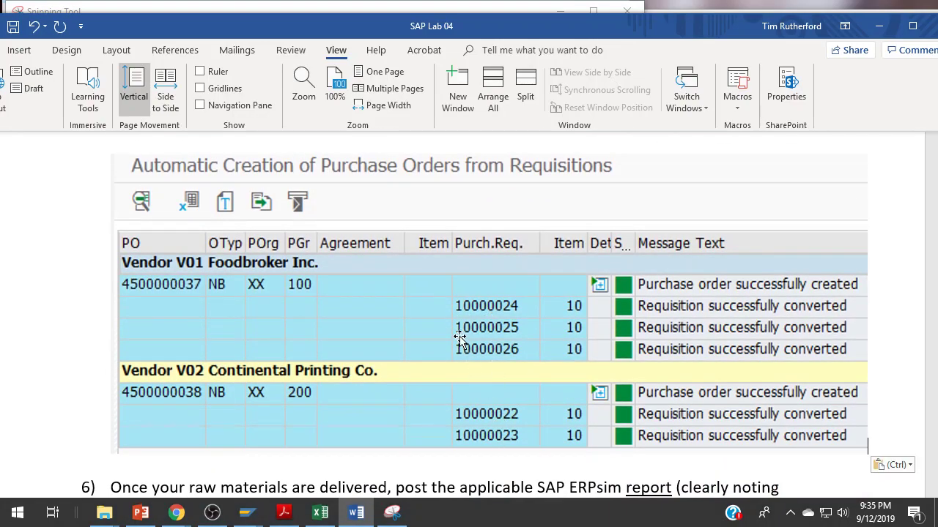
scroll(381, 264, "up", 3)
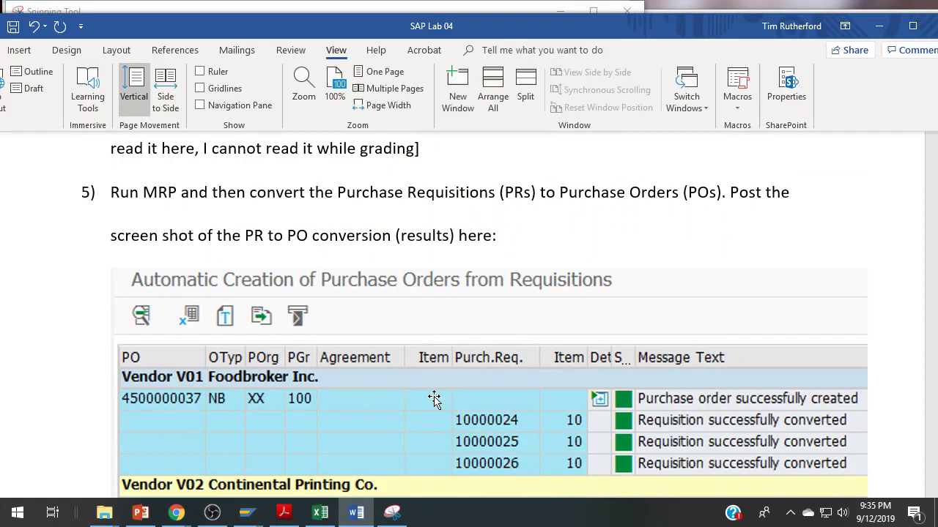
scroll(433, 398, "down", 3)
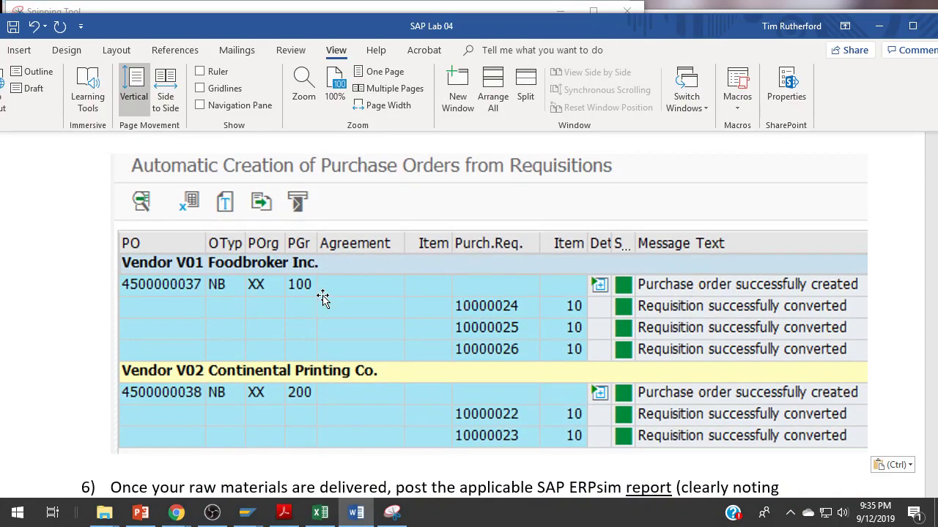
scroll(322, 286, "up", 2)
- Add a blank, unnumbered line below question 6 in the lab document
scroll(322, 280, "down", 10)
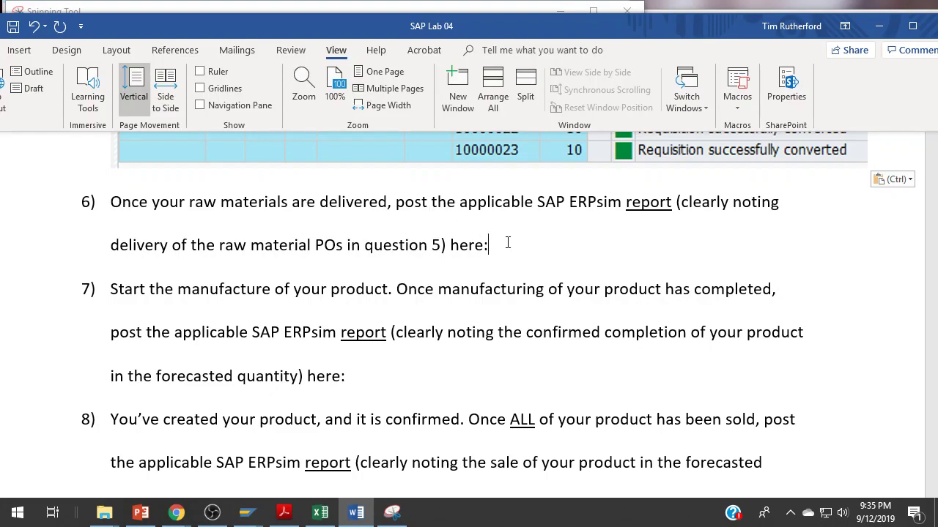
key("Return")
key("BackSpace")
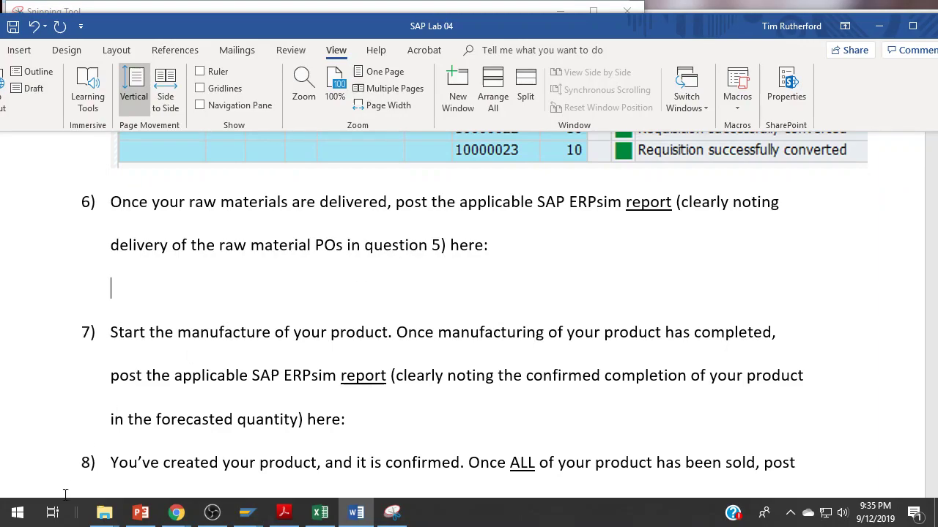
- Return to SAP, exit the conversion results, look up PO Tracking in the job aid PDF and open transaction ZME2N
left_click(246, 512)
left_click(253, 484)
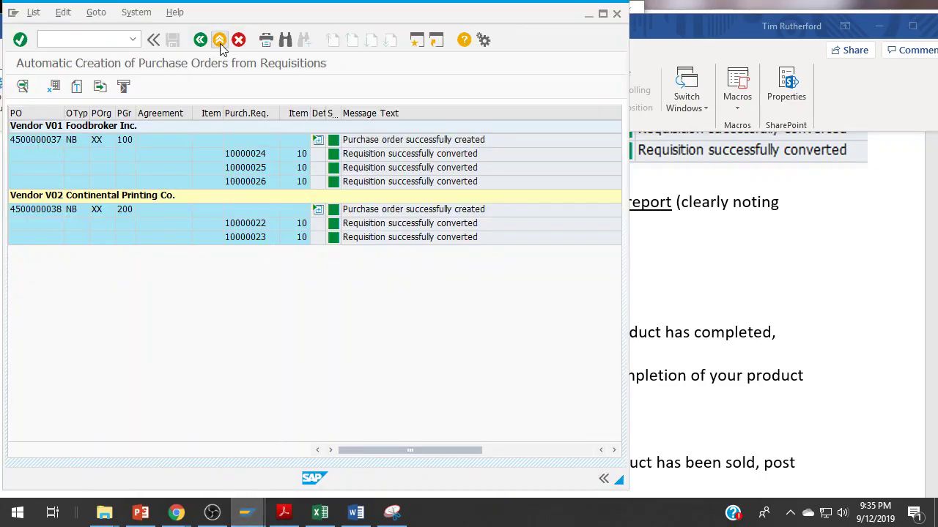
key("F3")
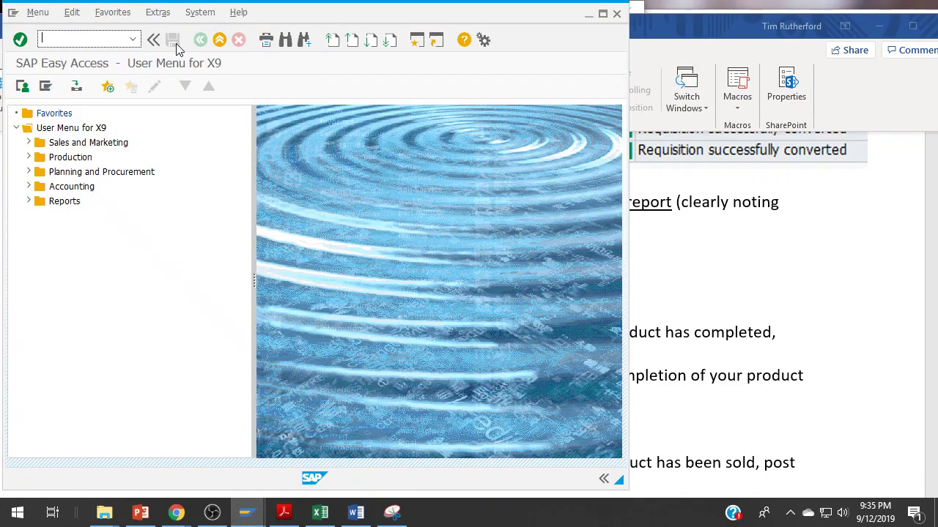
left_click(284, 512)
scroll(749, 377, "down", 1)
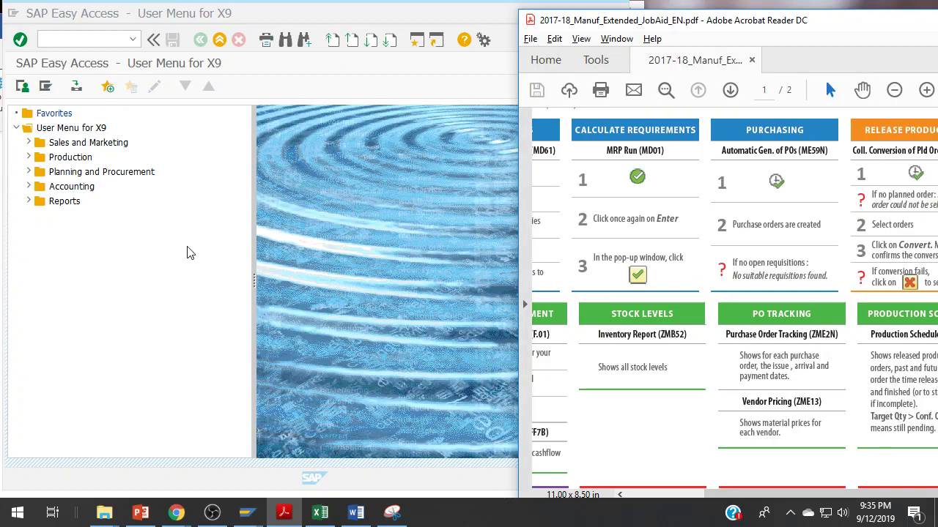
left_click(73, 39)
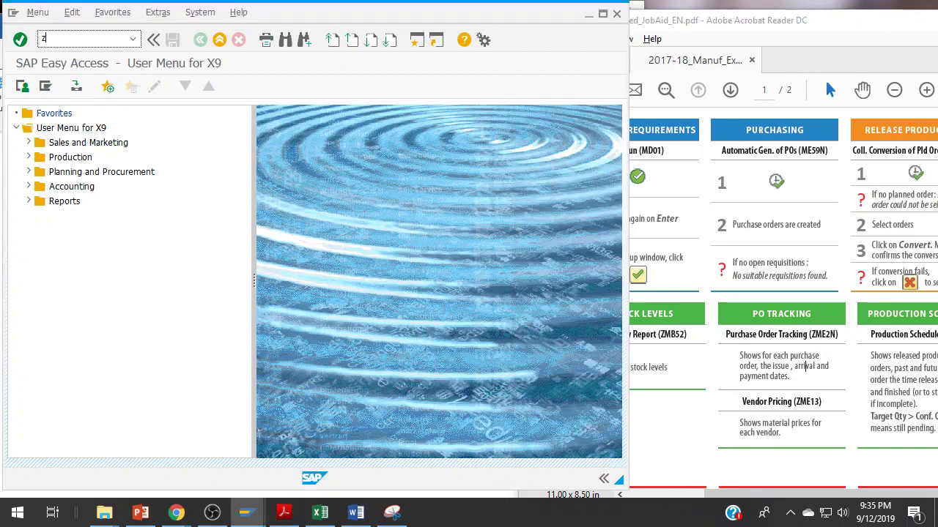
type("zme2n")
key("Return")
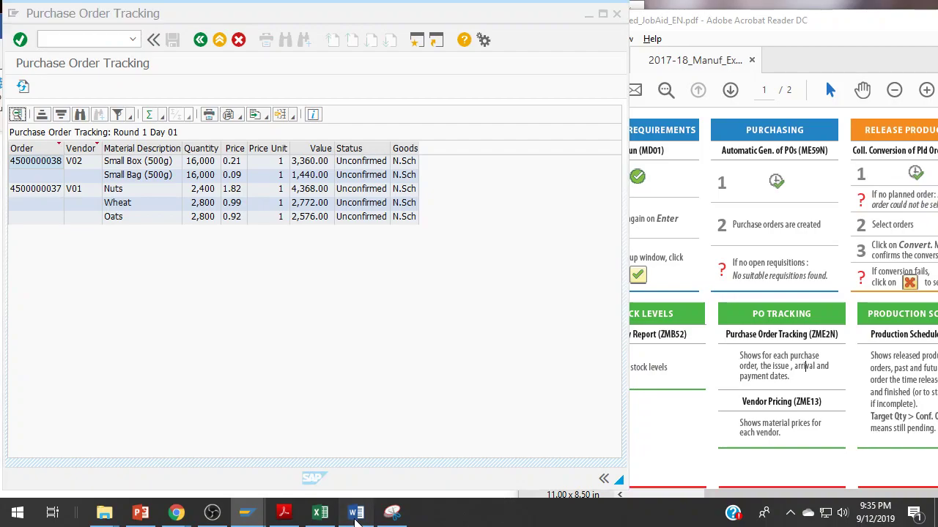
- Reread question 6 in Word, return to SAP and refresh the Purchase Order Tracking report until the raw materials are delivered
left_click(356, 513)
left_click(592, 284)
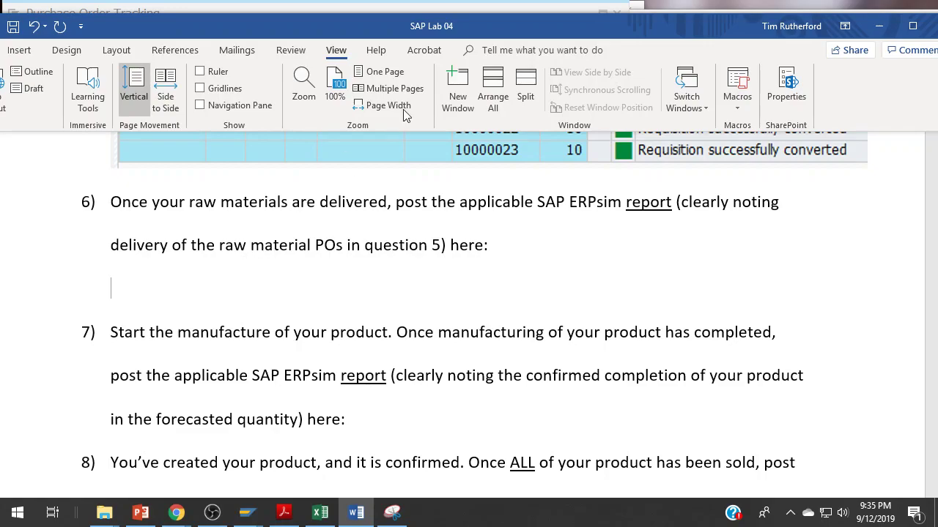
left_click(187, 511)
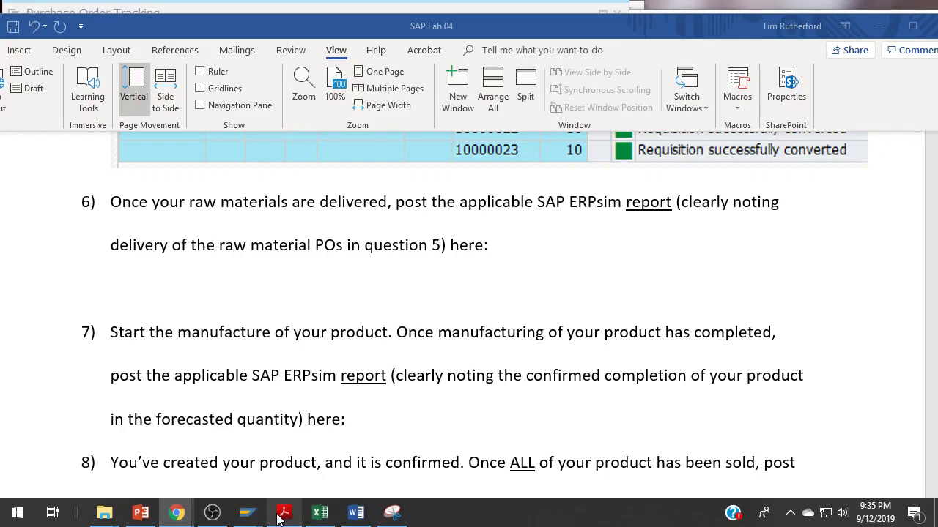
mouse_move(249, 512)
left_click(285, 421)
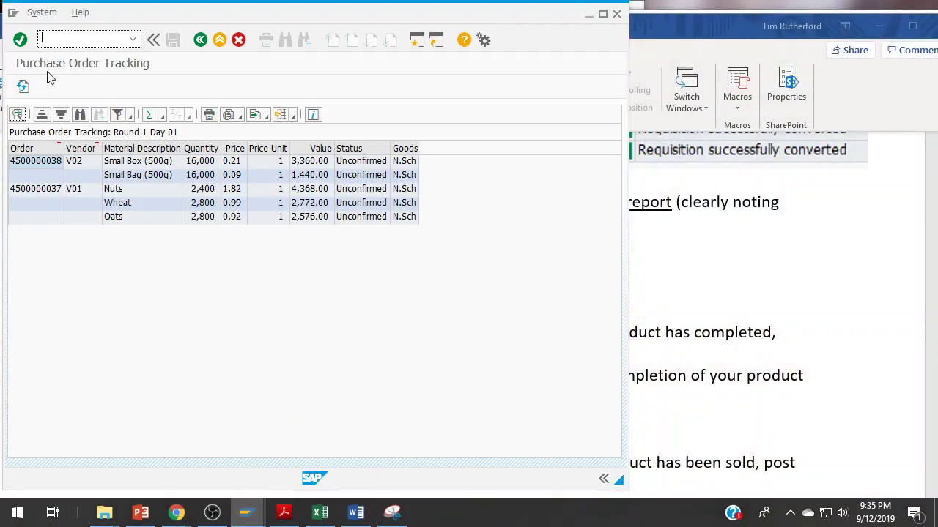
left_click(22, 87)
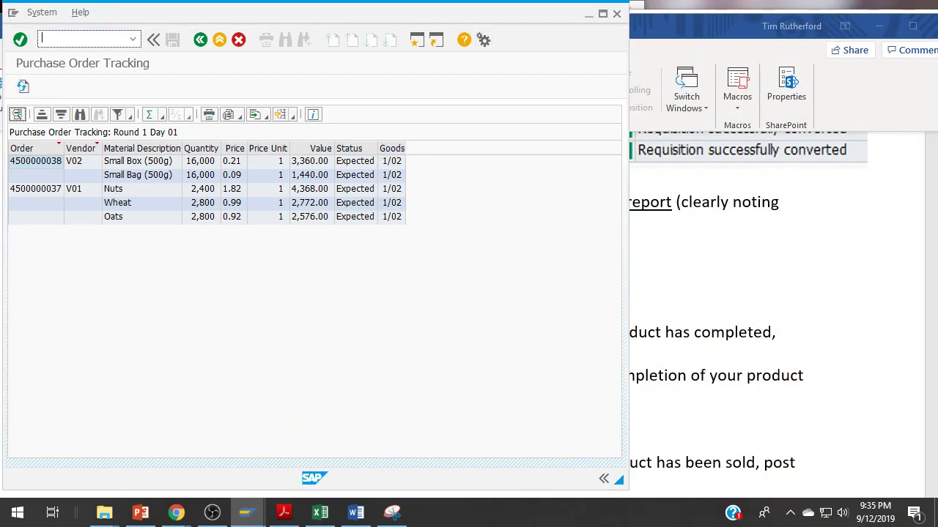
key("alt+Tab")
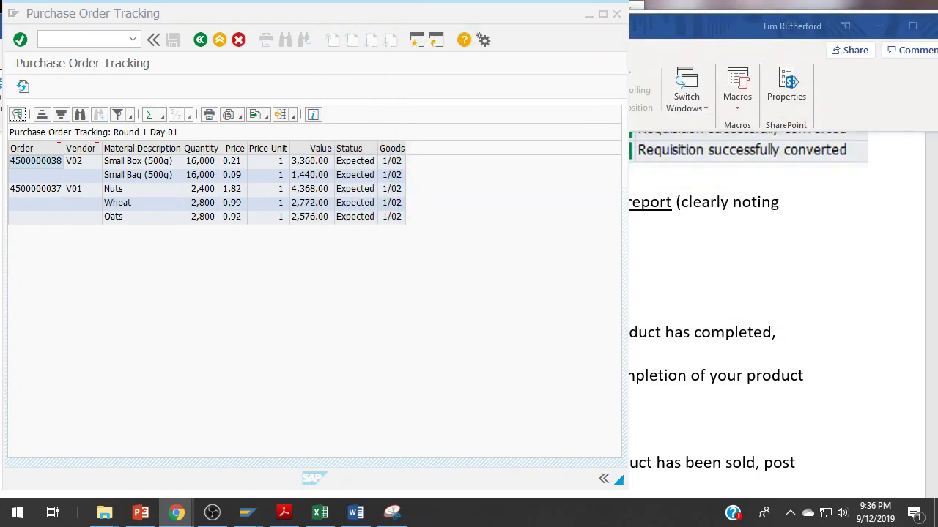
left_click(23, 86)
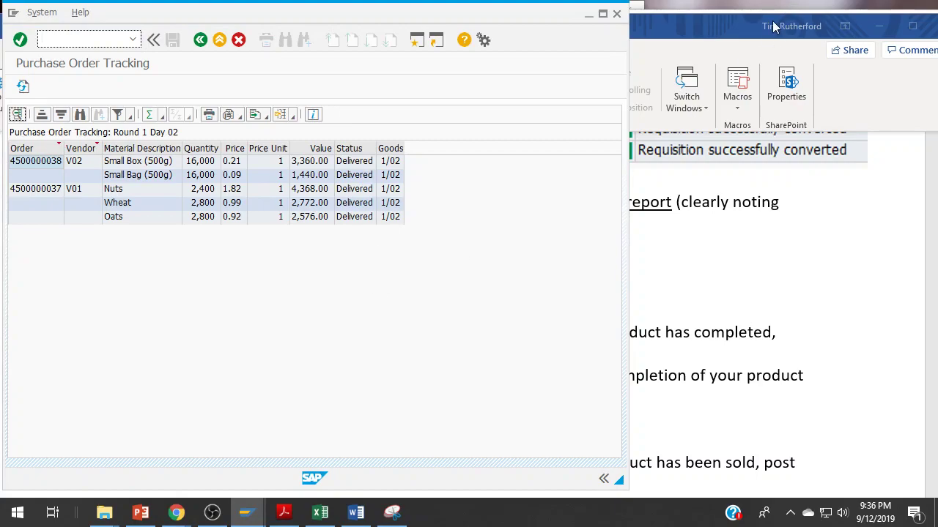
- Recheck question 6 in Word, capture the Purchase Order Tracking table from SAP with Snipping Tool and copy the snip
left_click(731, 27)
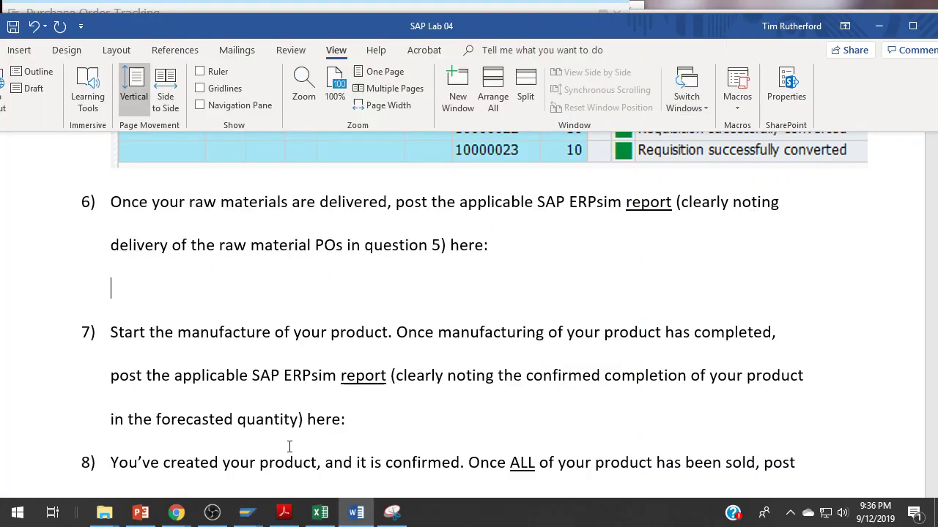
mouse_move(252, 518)
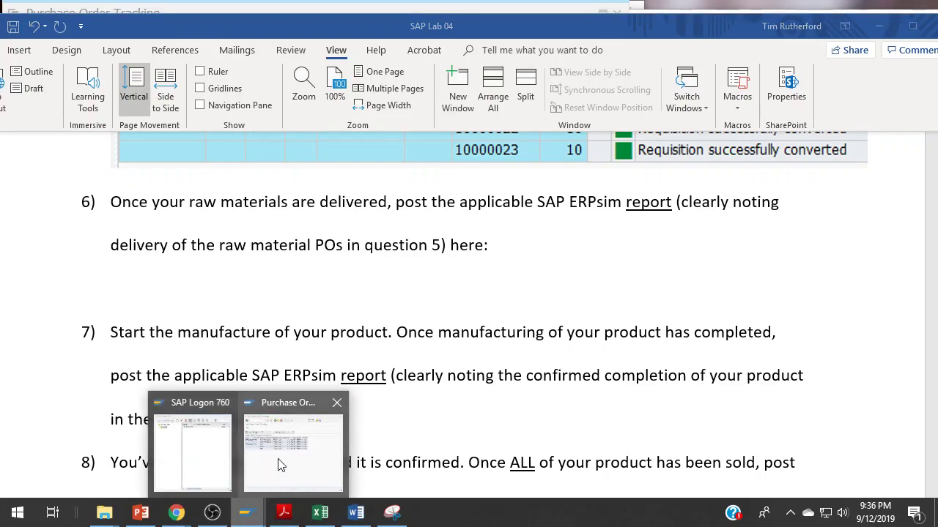
left_click(293, 447)
left_click(392, 513)
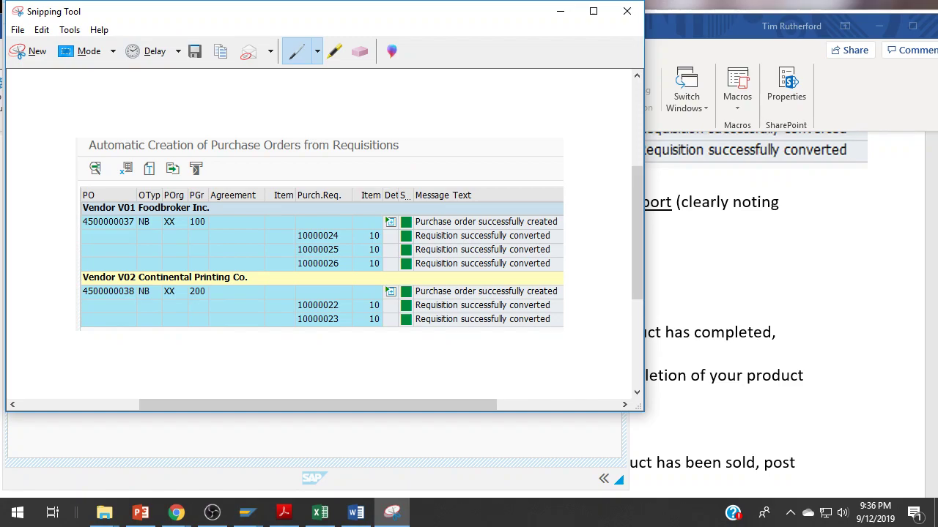
left_click(29, 51)
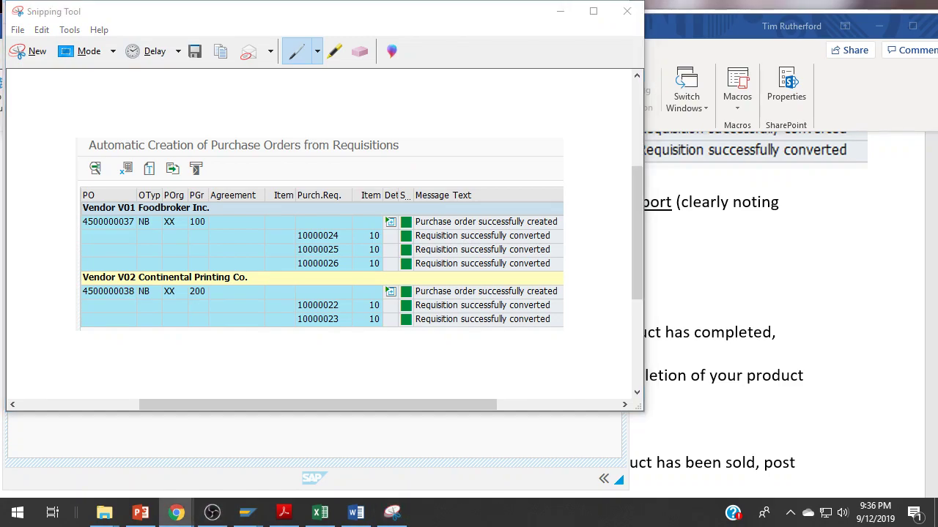
left_click(31, 51)
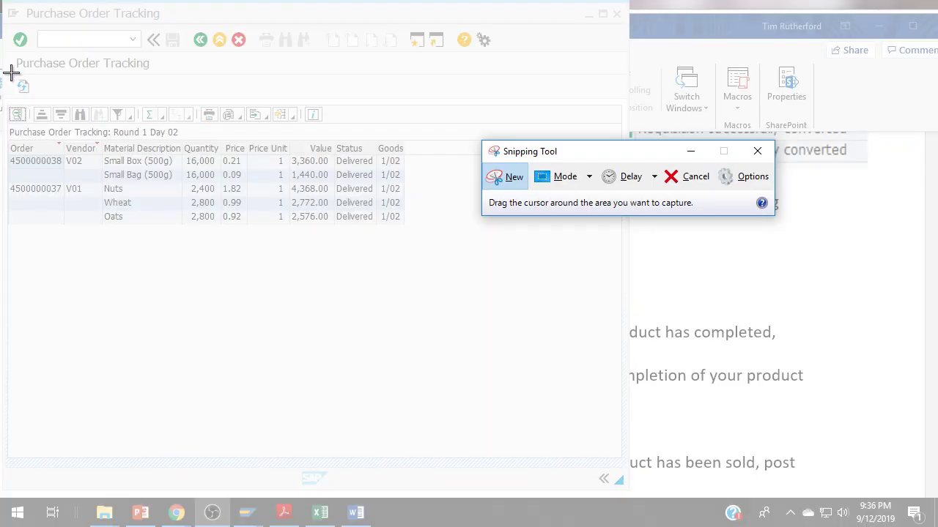
left_click_drag(8, 101, 419, 225)
left_click(41, 30)
left_click(46, 46)
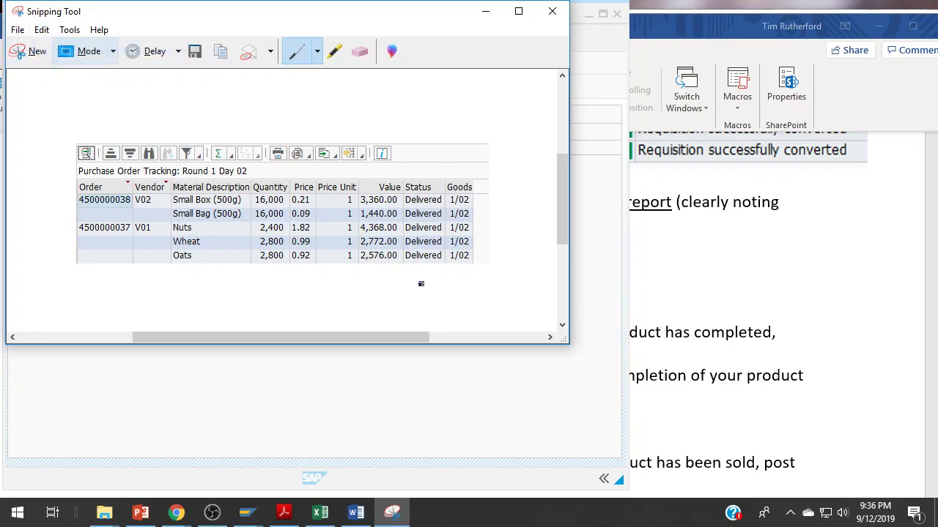
- Switch to Word, paste the Purchase Order Tracking screenshot below question 6 and check its delivery statuses
left_click(738, 271)
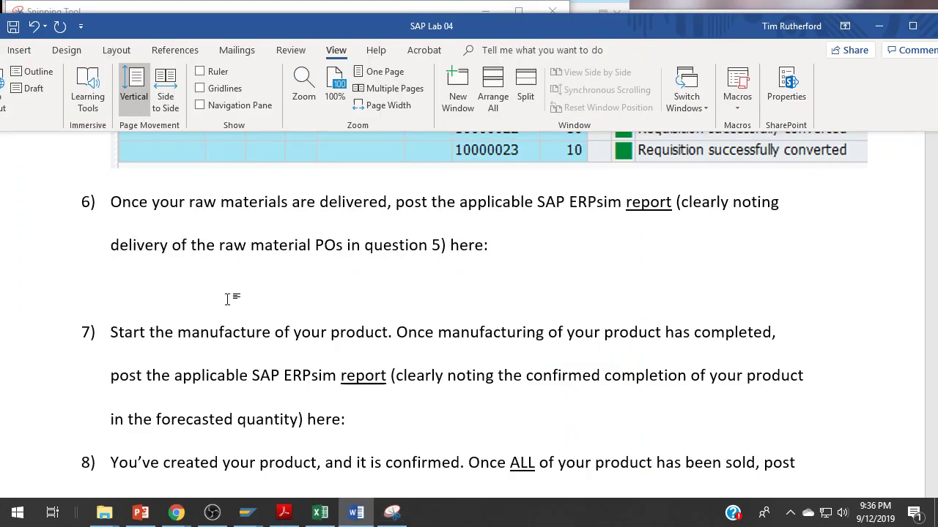
key("ctrl+v")
scroll(542, 293, "down", 3)
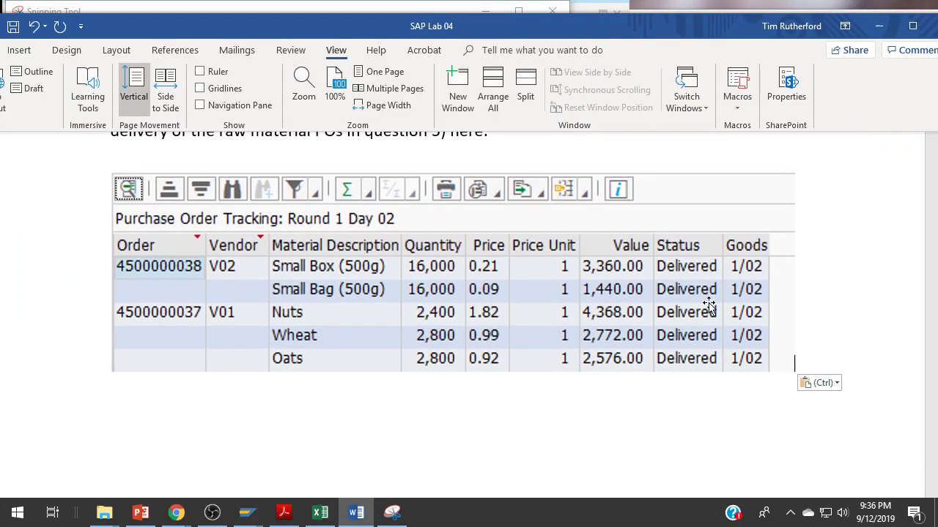
left_click(665, 362)
- Add a blank, unnumbered line below question 7 in the lab document
scroll(550, 305, "down", 10)
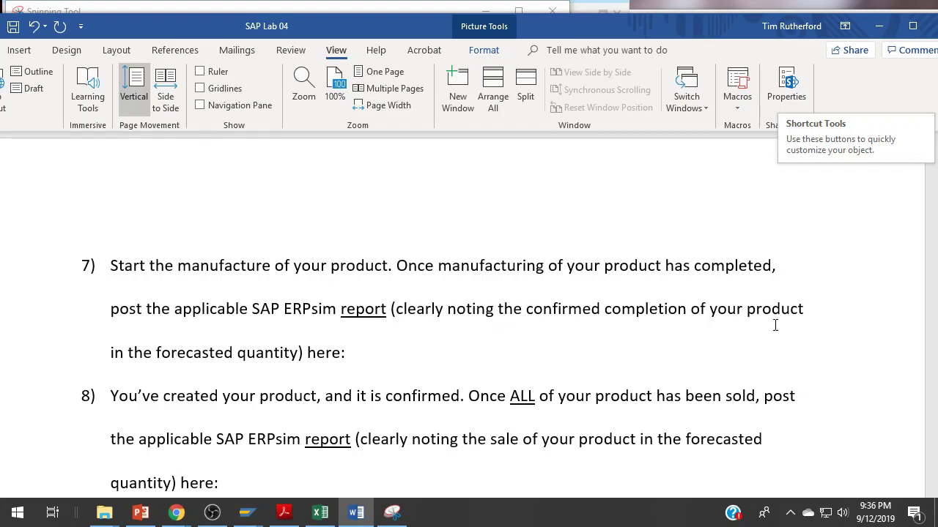
left_click(397, 358)
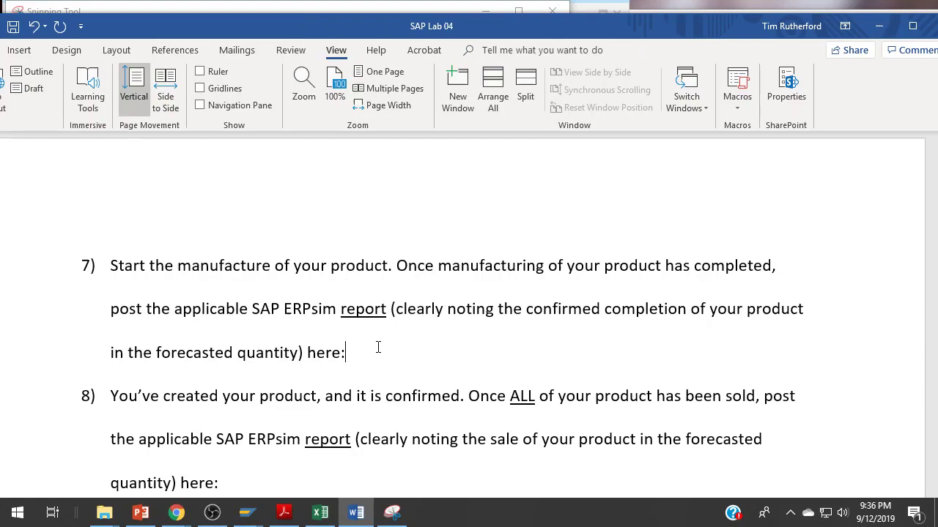
key("Return")
key("BackSpace")
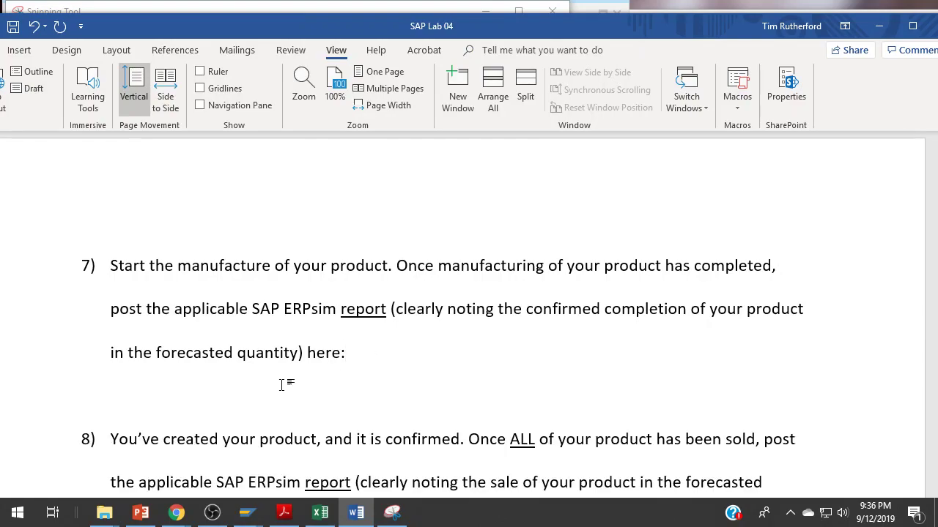
- Switch back to SAP and exit the Purchase Order Tracking report to SAP Easy Access
mouse_move(247, 512)
left_click(302, 448)
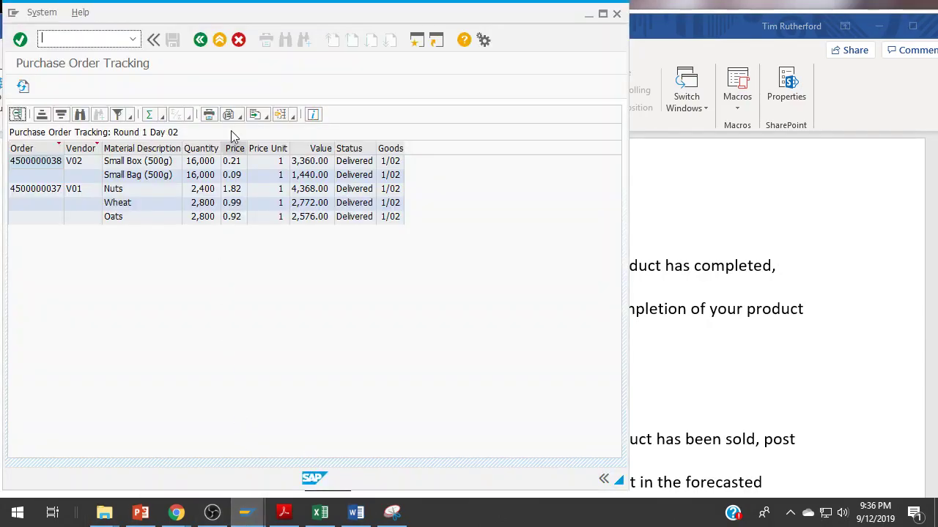
left_click(220, 40)
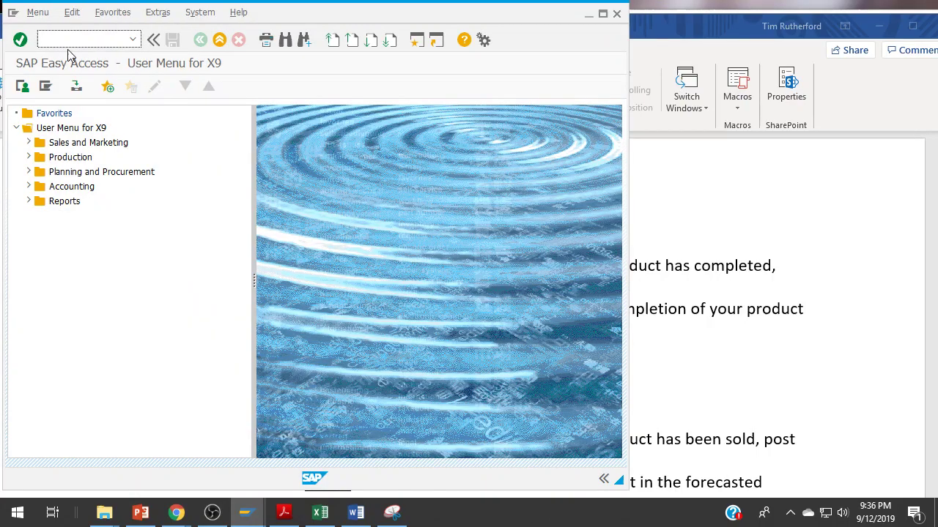
- Look up the production release transaction in the job aid PDF and open Collective Conversion of Planned Orders (CO41) in SAP
left_click(283, 512)
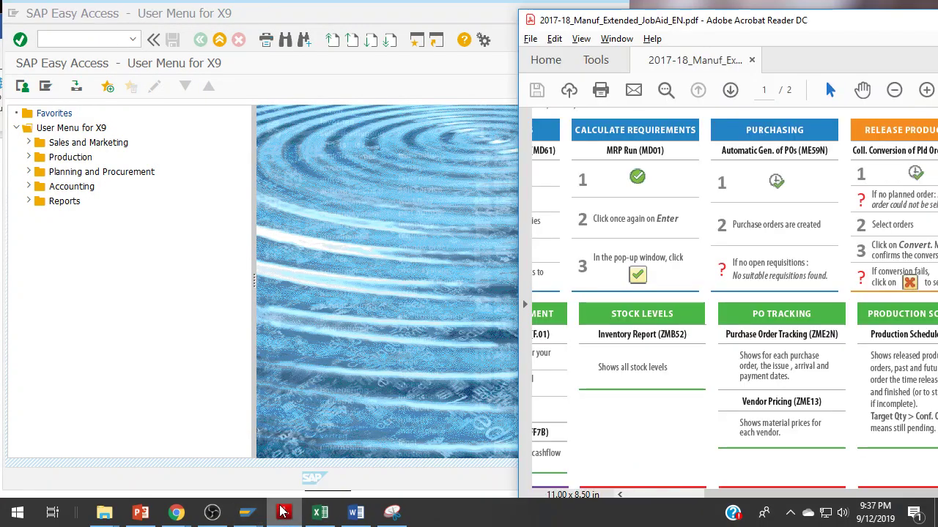
scroll(822, 159, "right", 3)
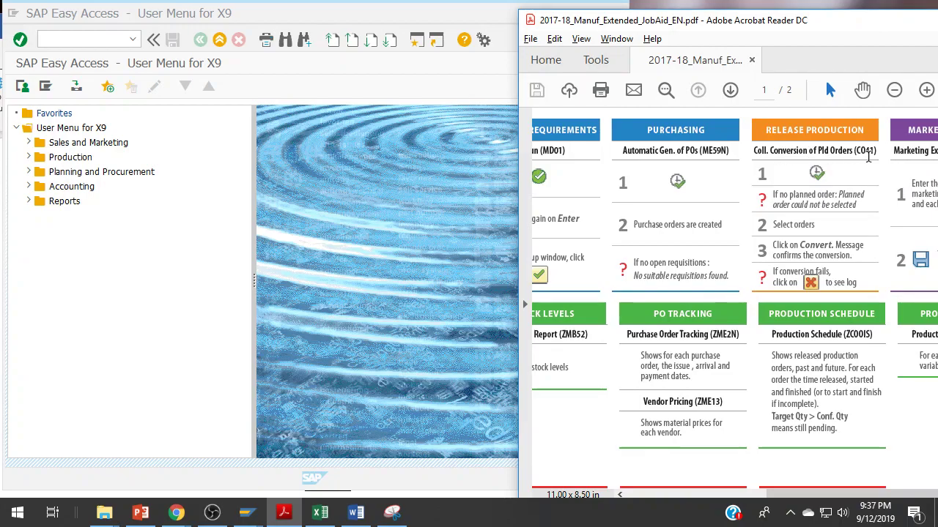
left_click(91, 38)
type("d")
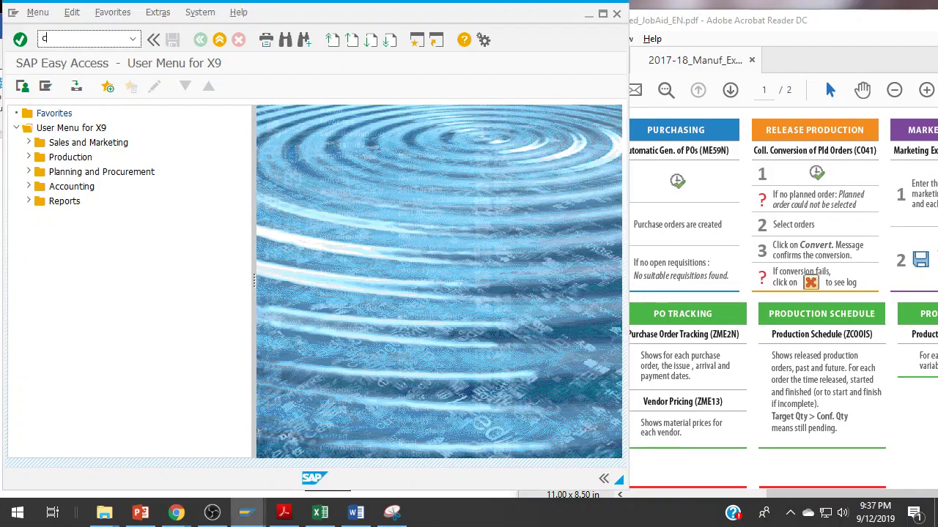
type("o41")
key("Return")
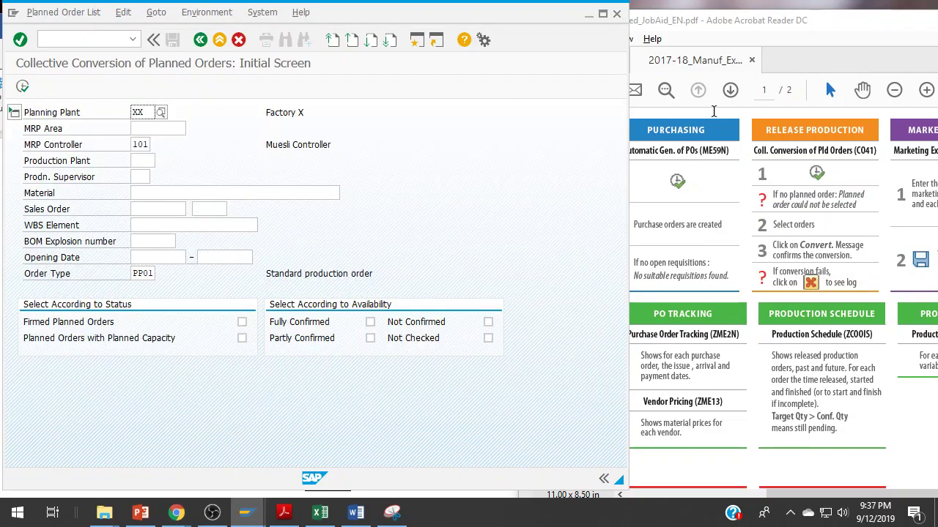
- List the planned orders and convert the 500g Nut Muesli order into a production order
left_click(23, 86)
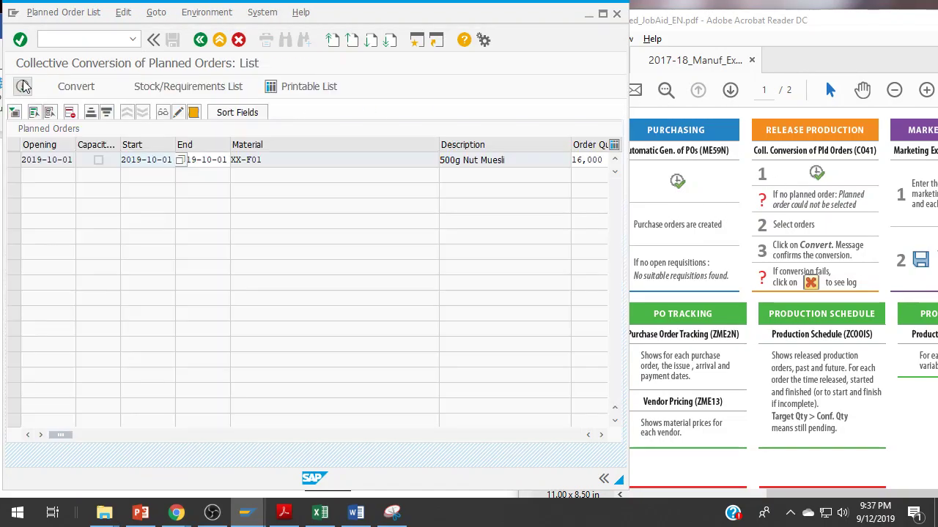
left_click(14, 160)
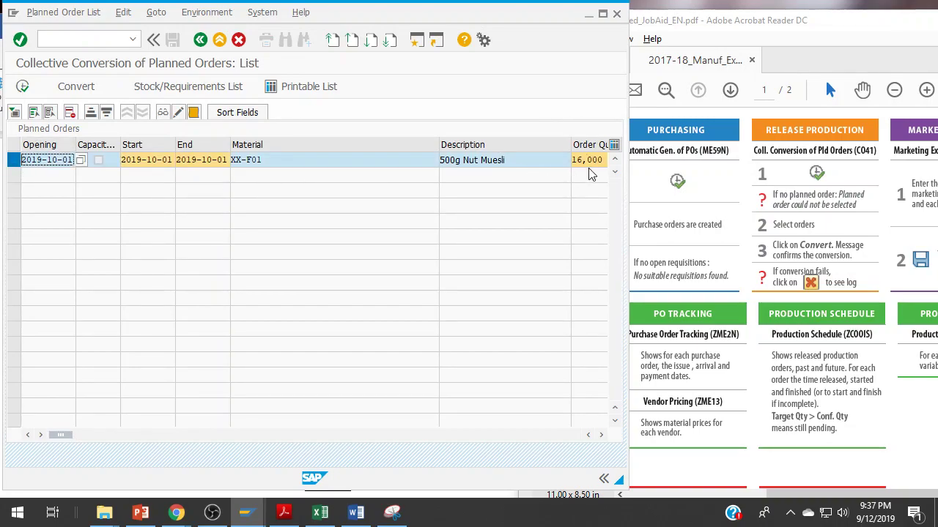
left_click(73, 86)
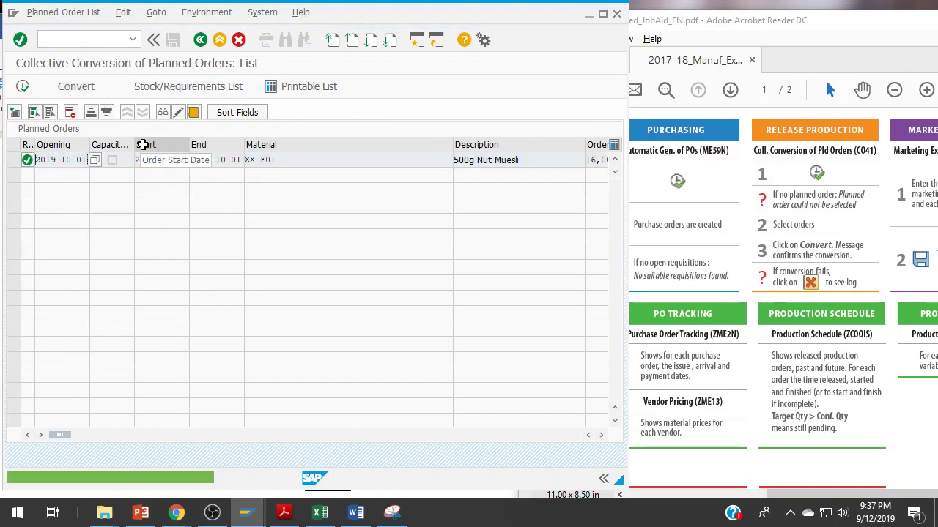
- Recheck question 7 in Word, then return to SAP, leave the conversion transaction and open the Production Schedule Report (ZCOOIS)
left_click(360, 513)
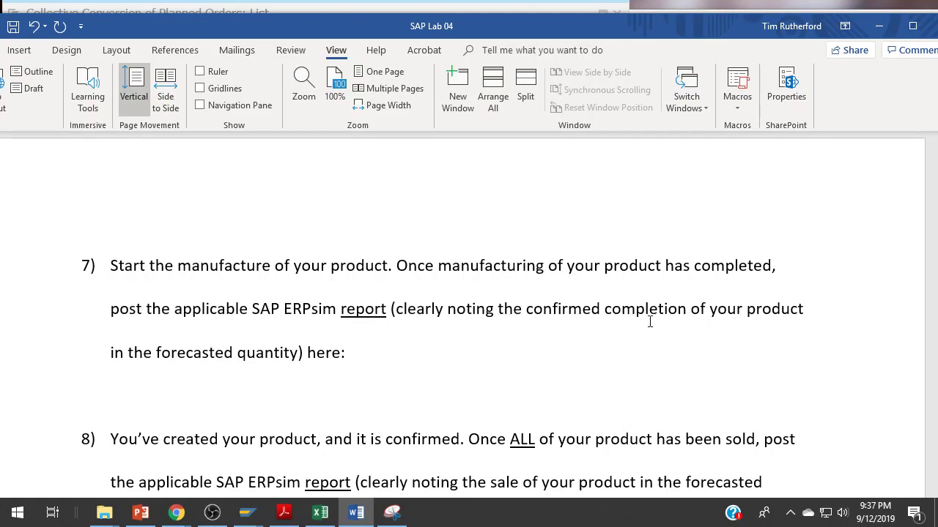
left_click(878, 25)
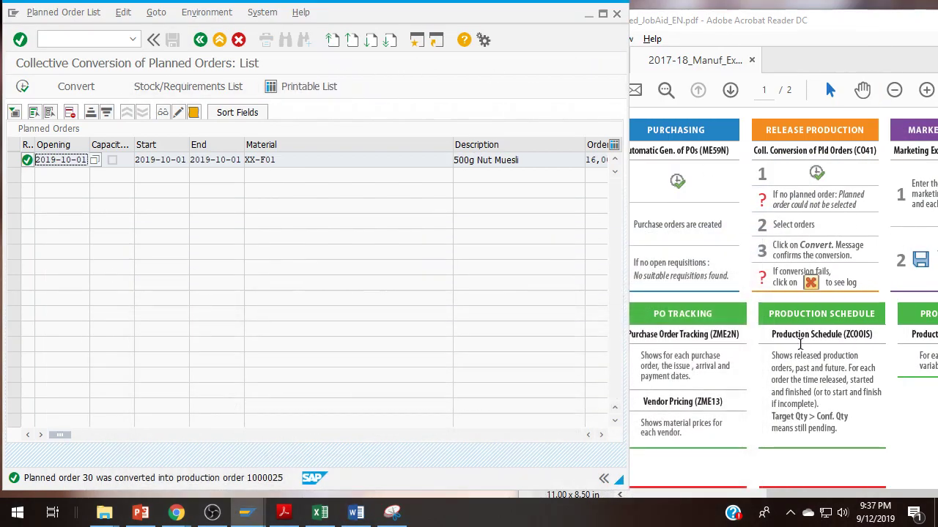
left_click(219, 40)
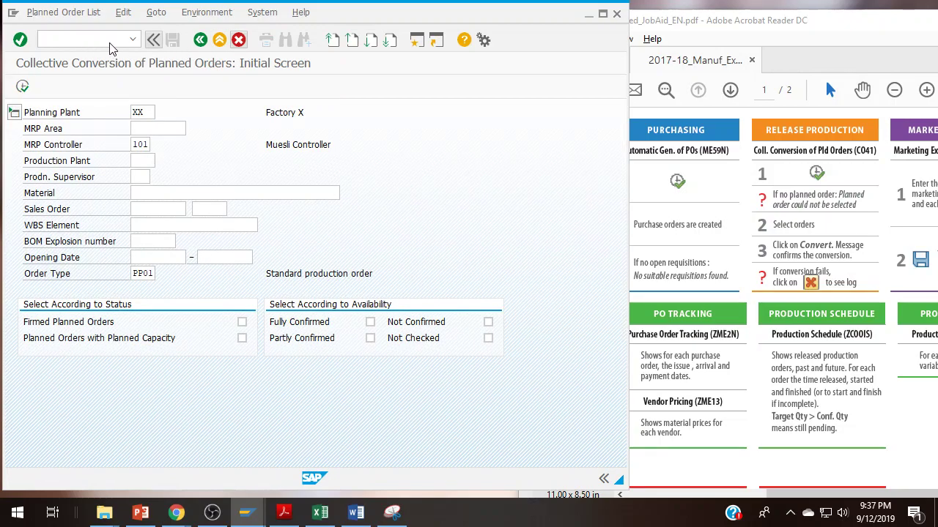
left_click(200, 39)
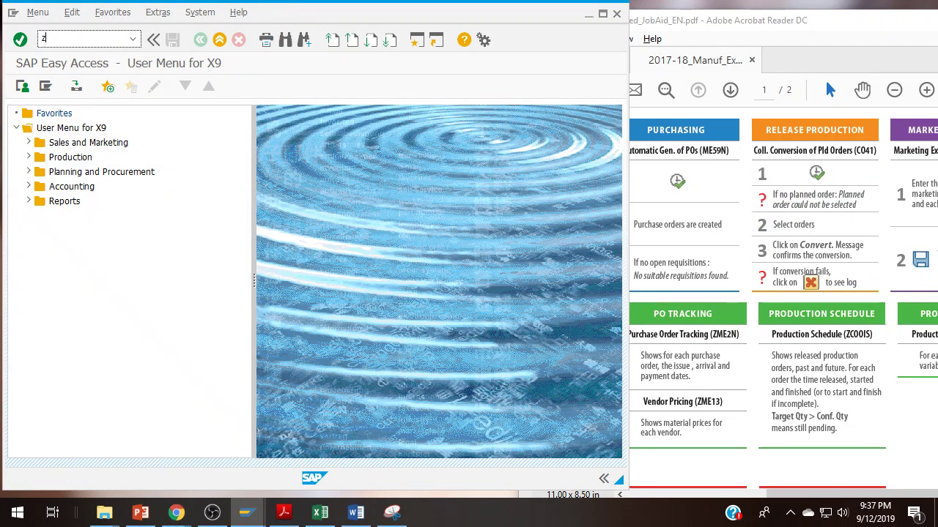
type("zcoois")
key("Return")
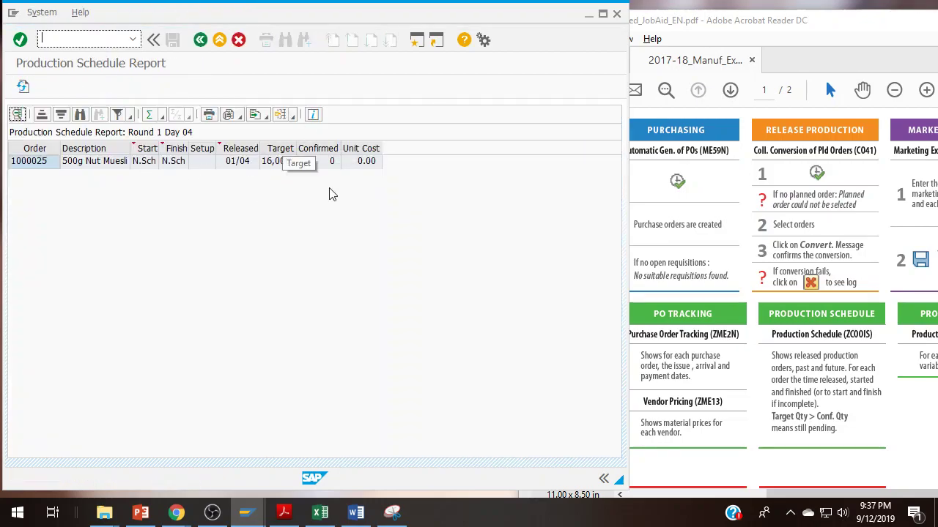
- Switch briefly to Chrome, return to SAP and refresh the Production Schedule Report to follow the confirmed quantity
key("alt+Tab")
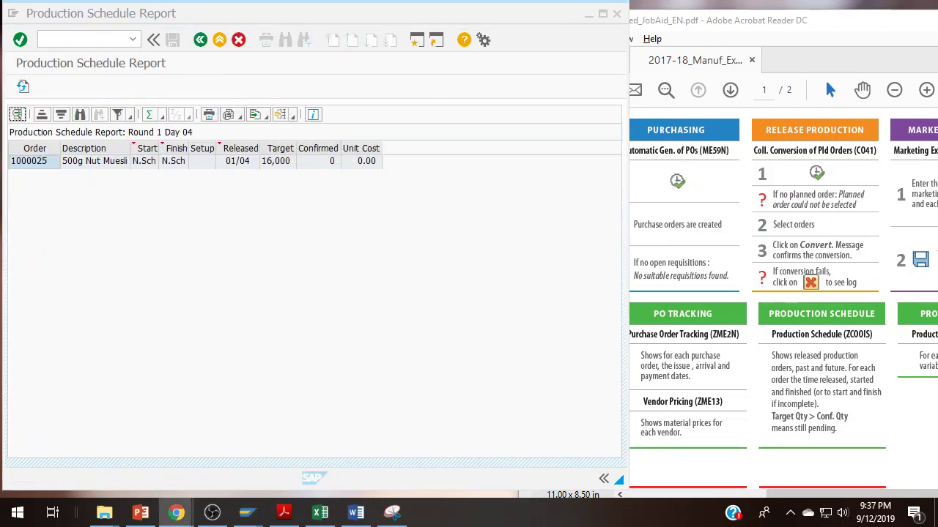
left_click(22, 94)
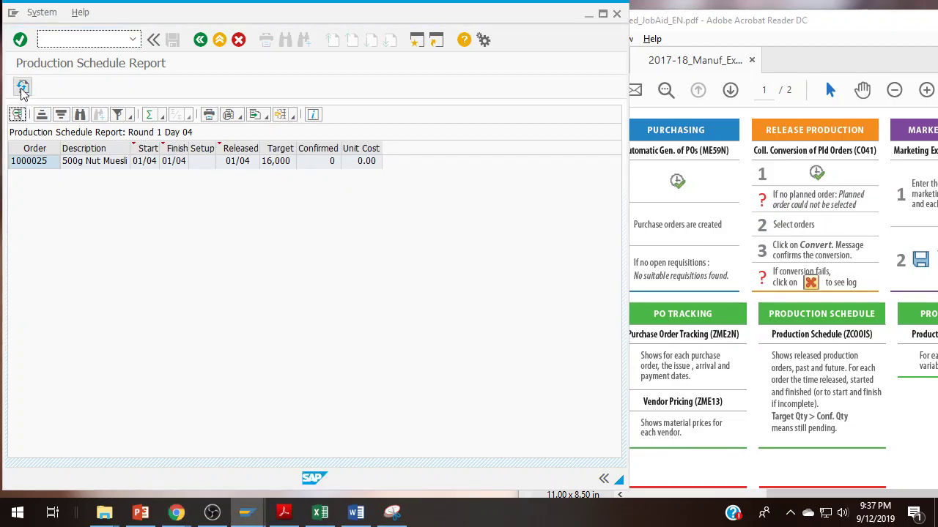
left_click(23, 88)
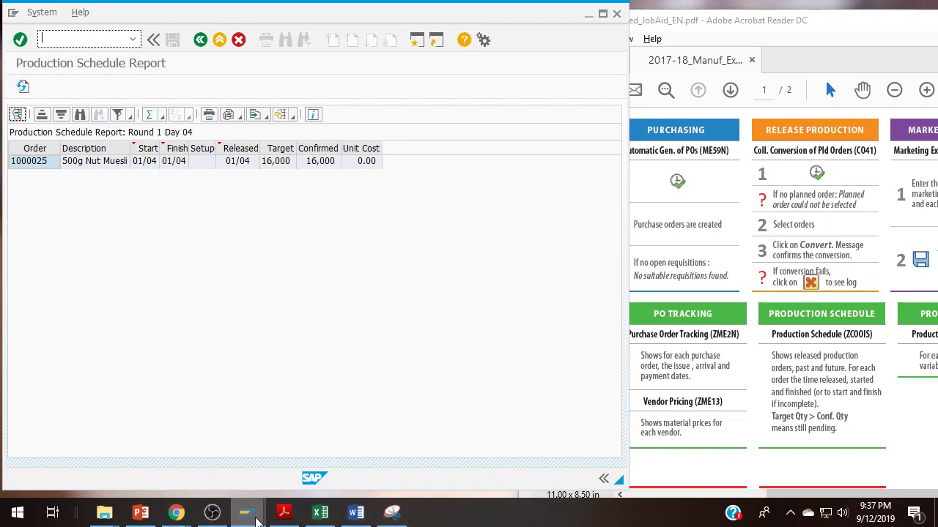
- Capture the Production Schedule Report table, including its title line, with Snipping Tool and copy the snip
left_click(392, 513)
left_click(16, 55)
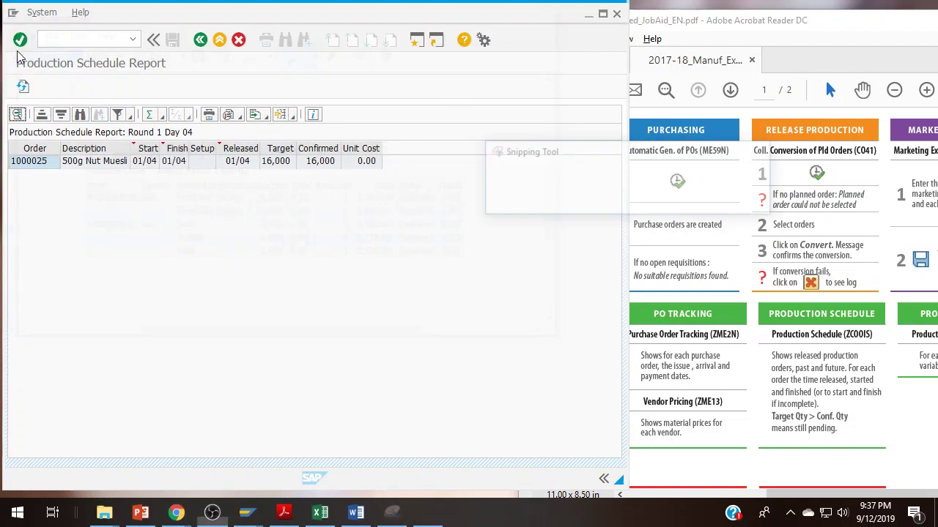
left_click_drag(8, 126, 383, 170)
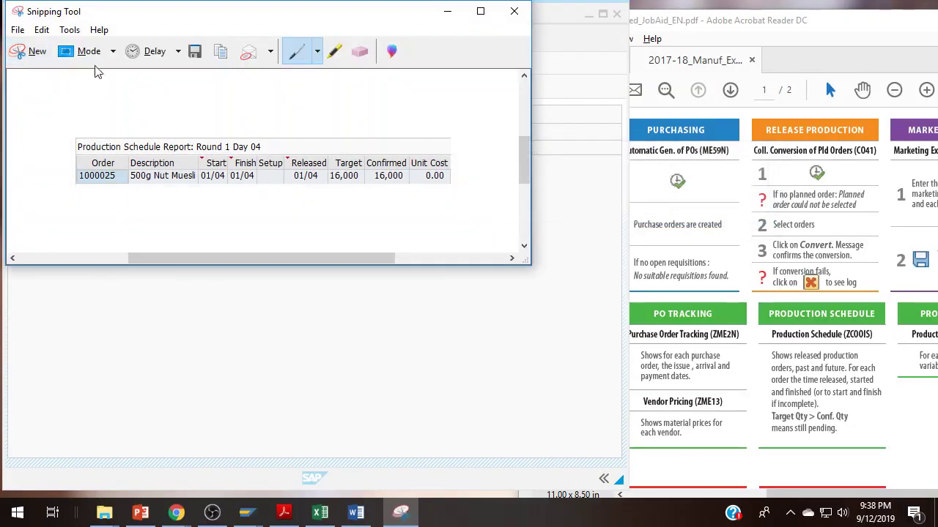
left_click(41, 29)
left_click(59, 47)
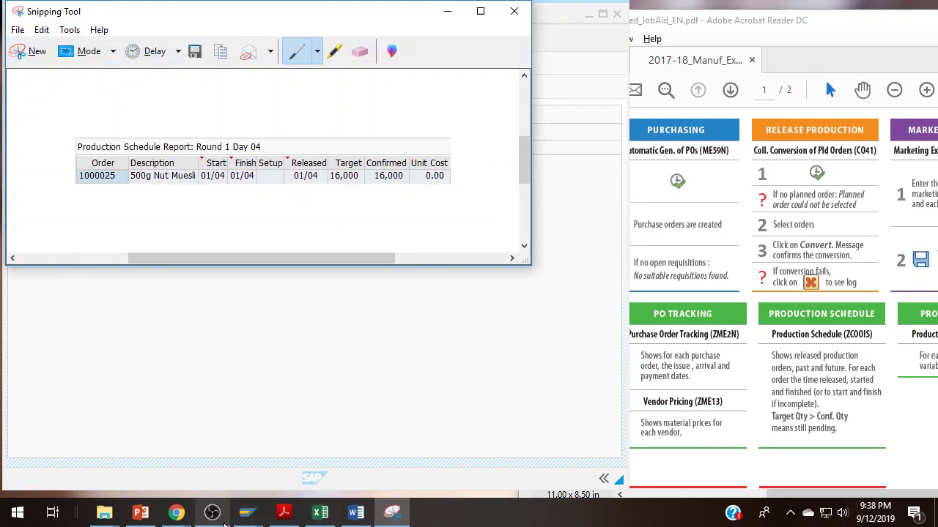
- Switch to Word, paste the Production Schedule Report screenshot below question 7 and read questions 8 and 9
left_click(355, 512)
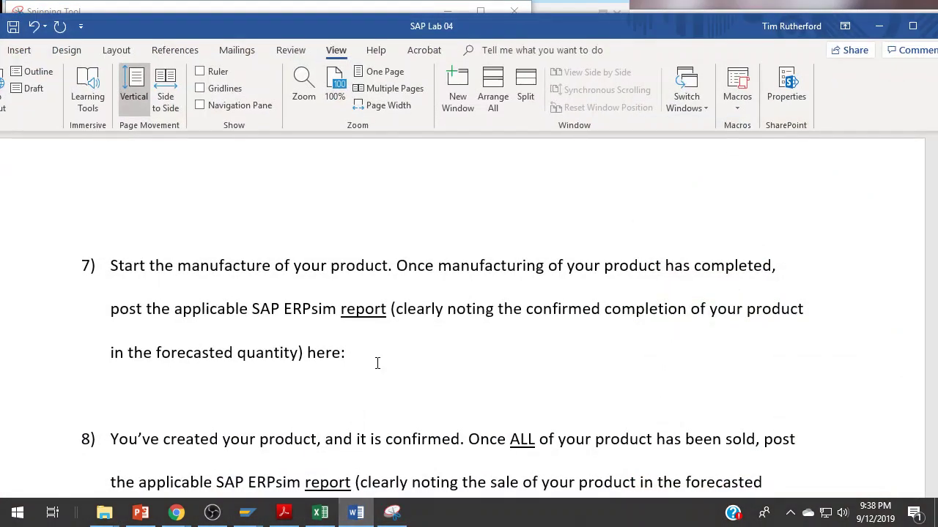
key("ctrl+v")
scroll(197, 349, "down", 2)
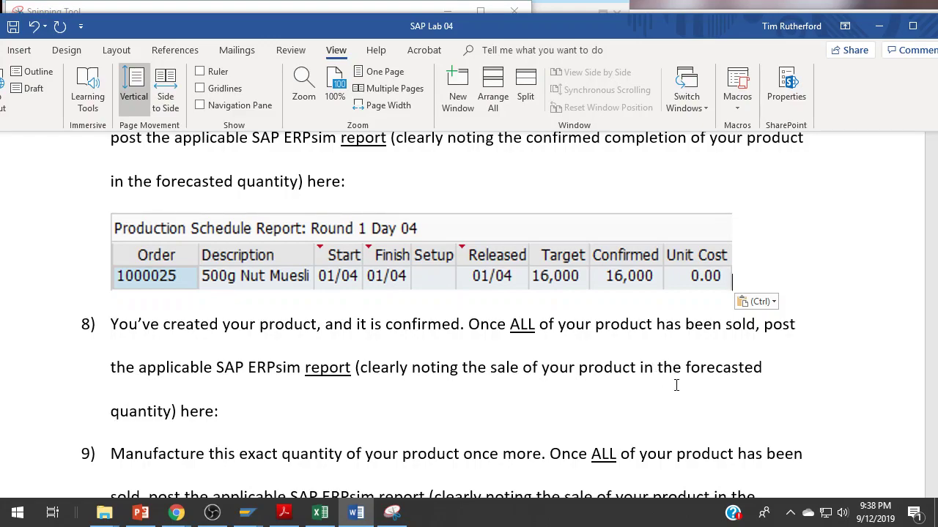
scroll(282, 385, "down", 1)
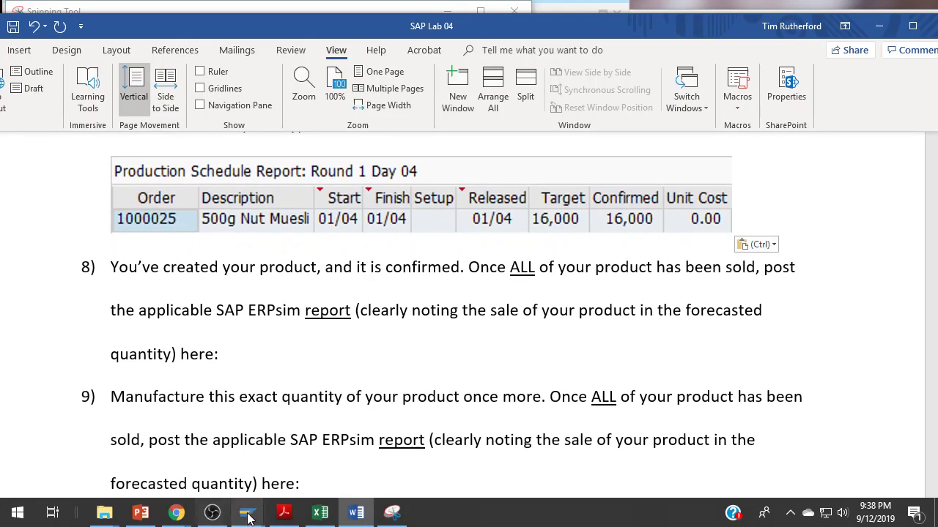
- Switch to SAP, exit the Production Schedule Report and open the Detailed Sales Order Report (ZVA05)
mouse_move(249, 517)
left_click(293, 448)
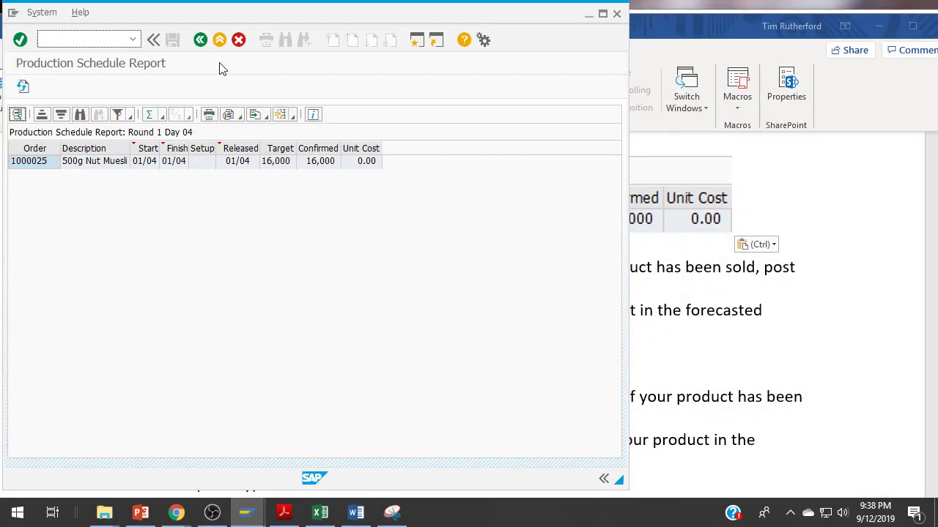
left_click(219, 41)
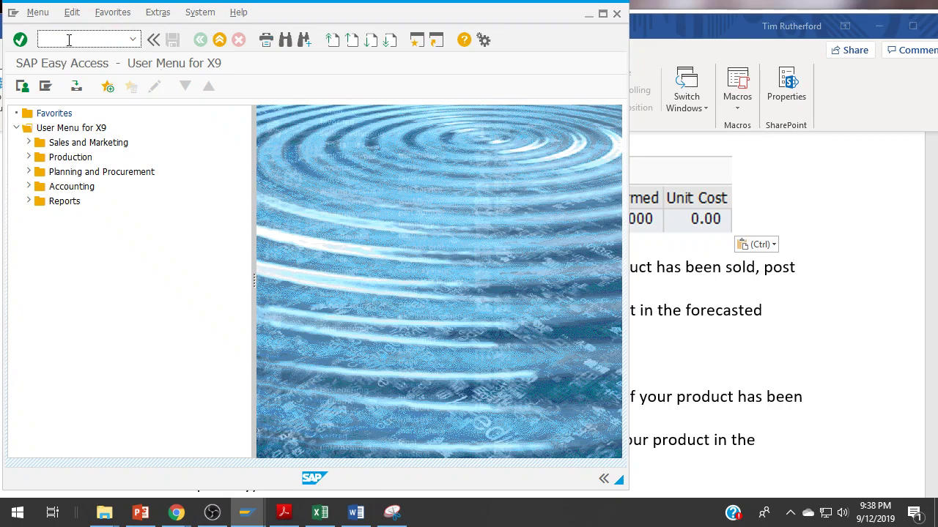
type("zva05")
key("Return")
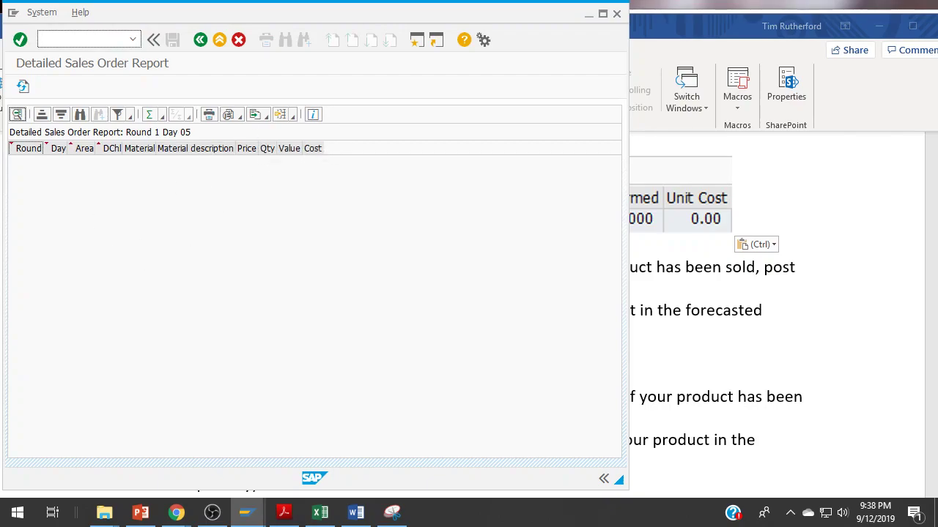
- Refresh the Detailed Sales Order Report repeatedly to follow the 500g Nut Muesli sales until no new orders are added
key("alt+Tab")
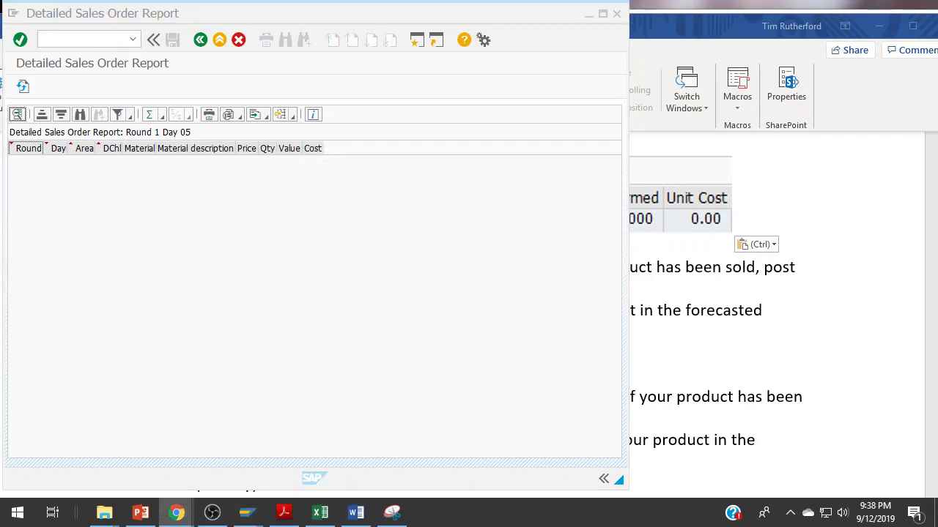
left_click(26, 87)
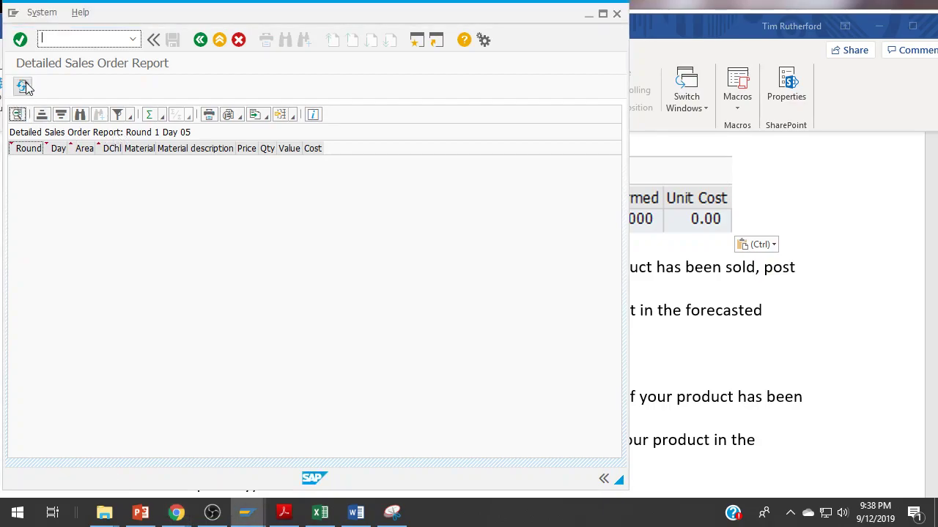
left_click(25, 87)
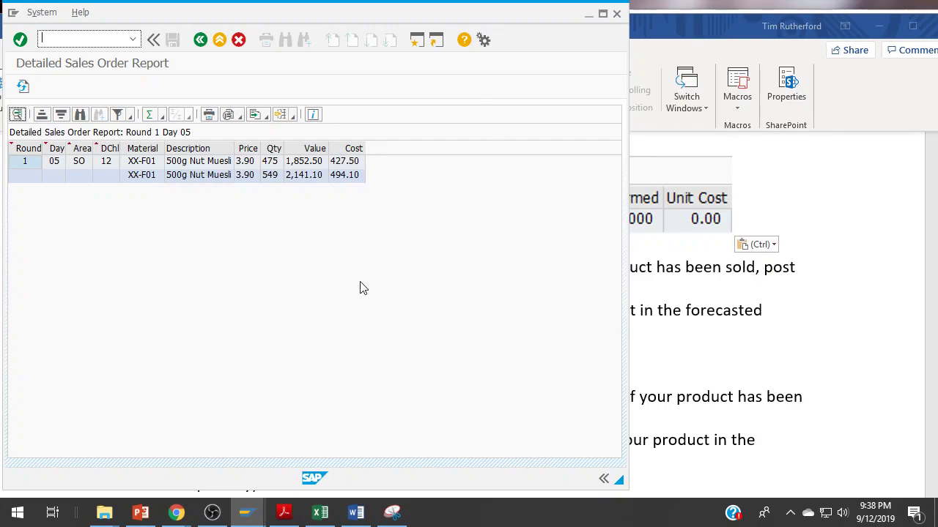
left_click(24, 86)
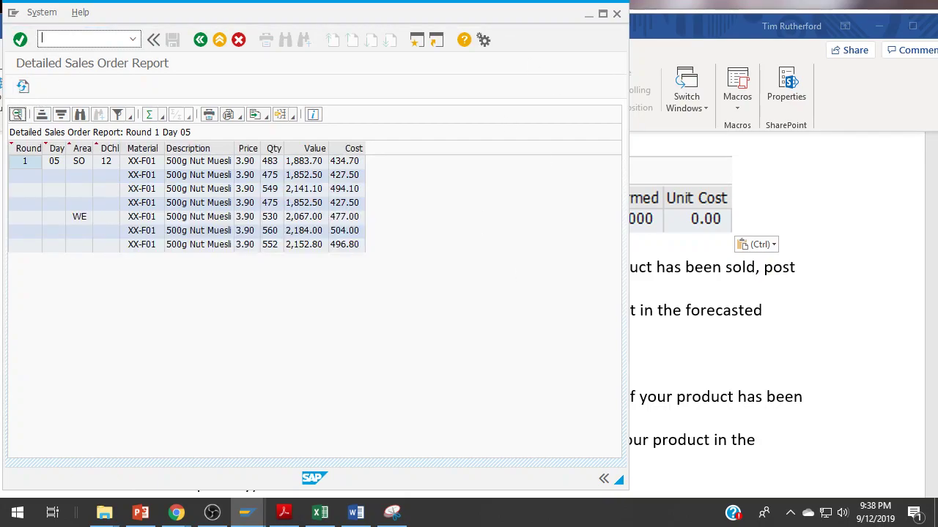
left_click(25, 87)
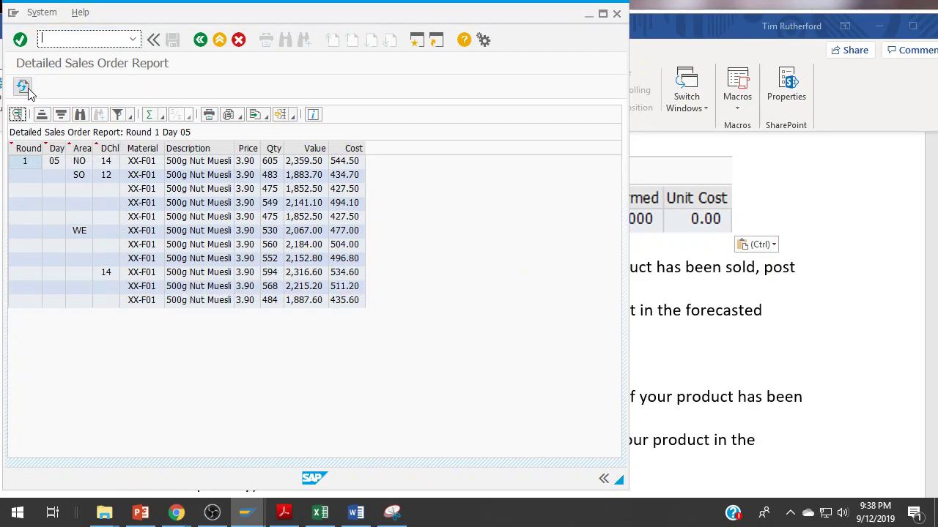
left_click(28, 87)
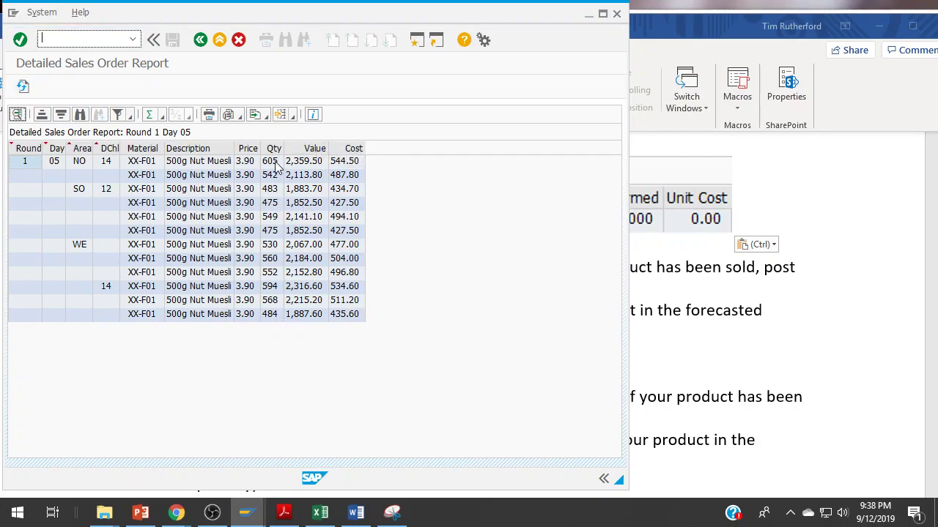
left_click(24, 88)
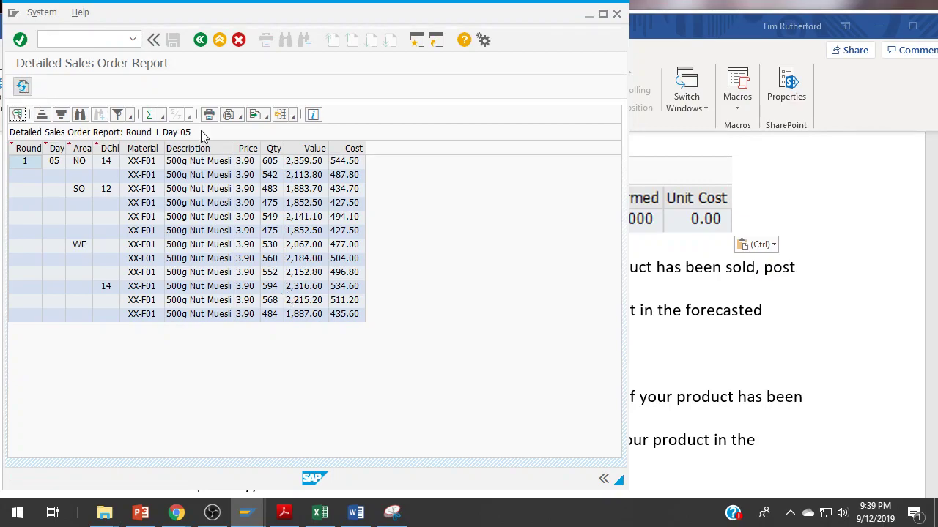
left_click(23, 88)
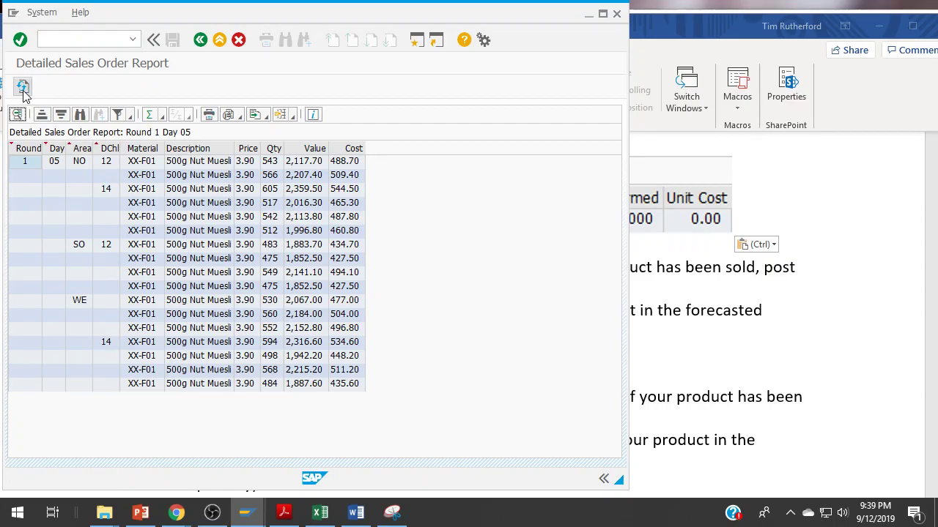
left_click(24, 88)
left_click(24, 87)
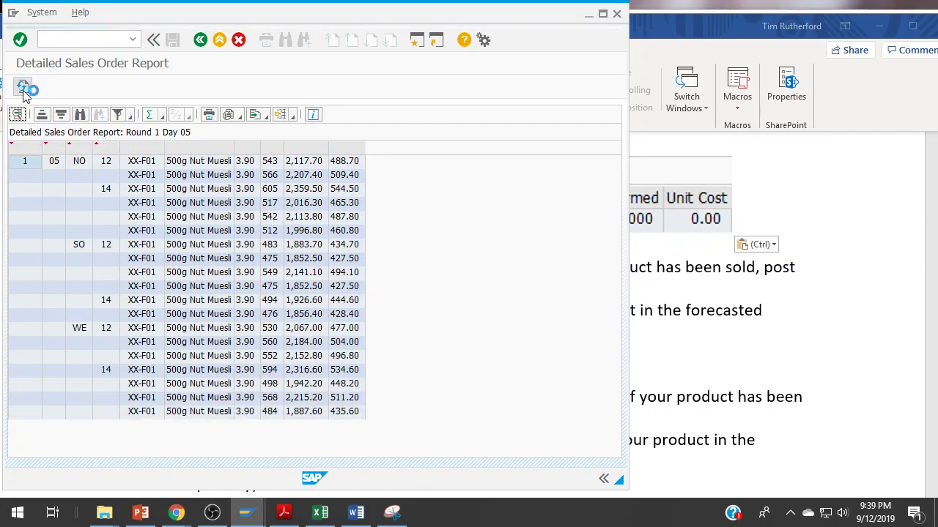
left_click(23, 88)
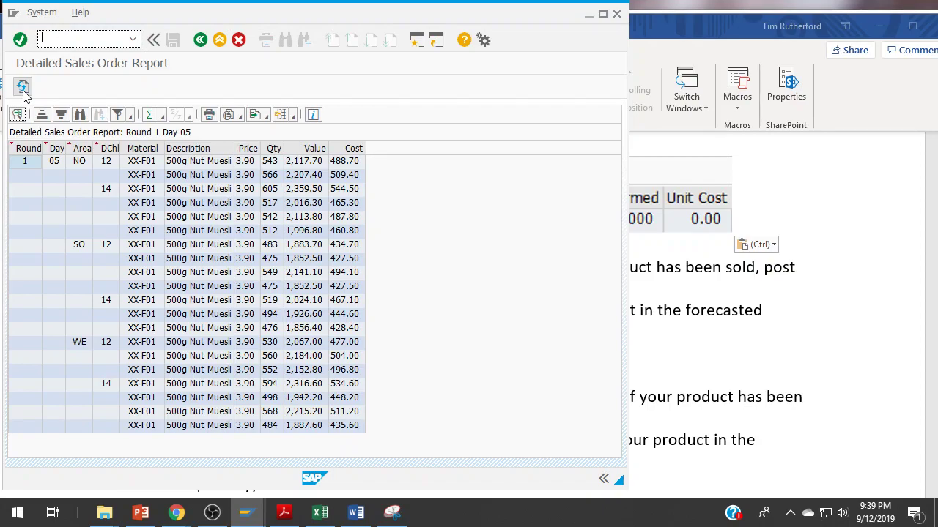
left_click(23, 88)
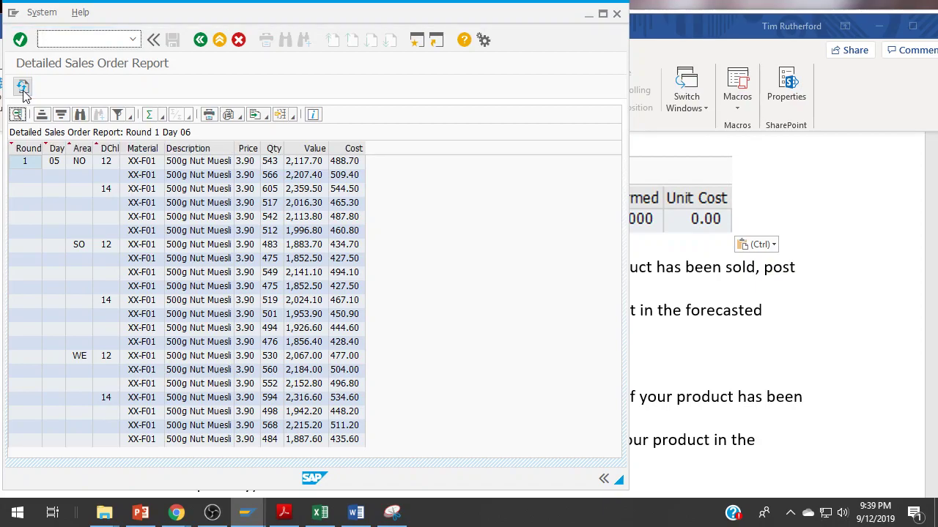
left_click(24, 92)
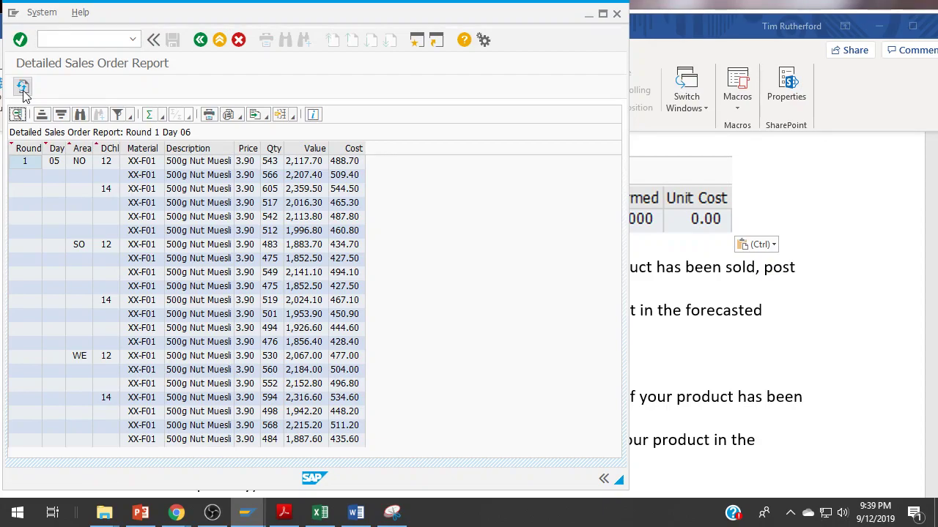
left_click(23, 92)
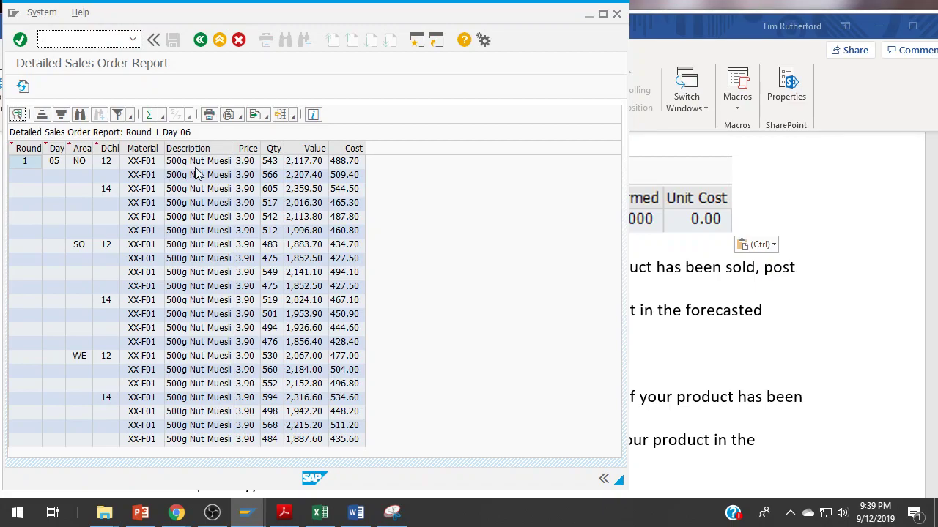
left_click(23, 87)
- Maximize the Detailed Sales Order Report, capture its full table with the title line in Snipping Tool and copy the snip
left_click(602, 13)
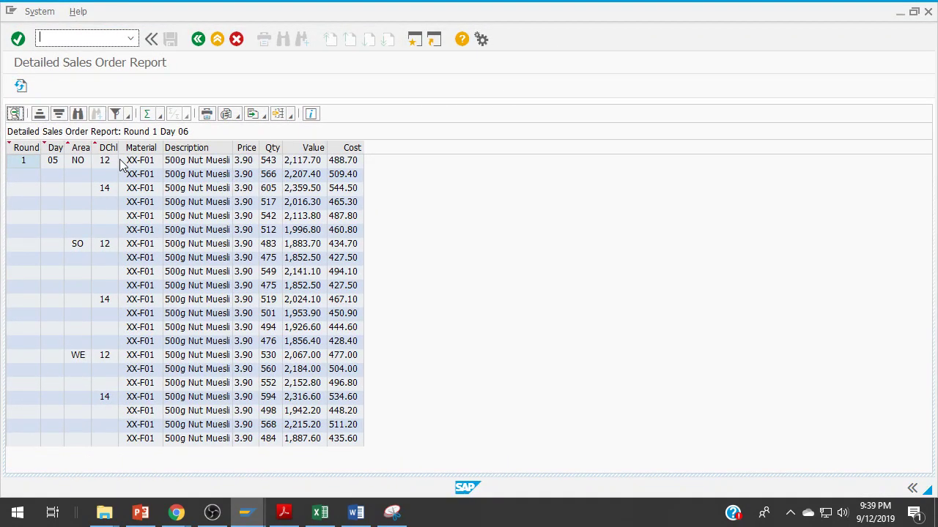
left_click(392, 512)
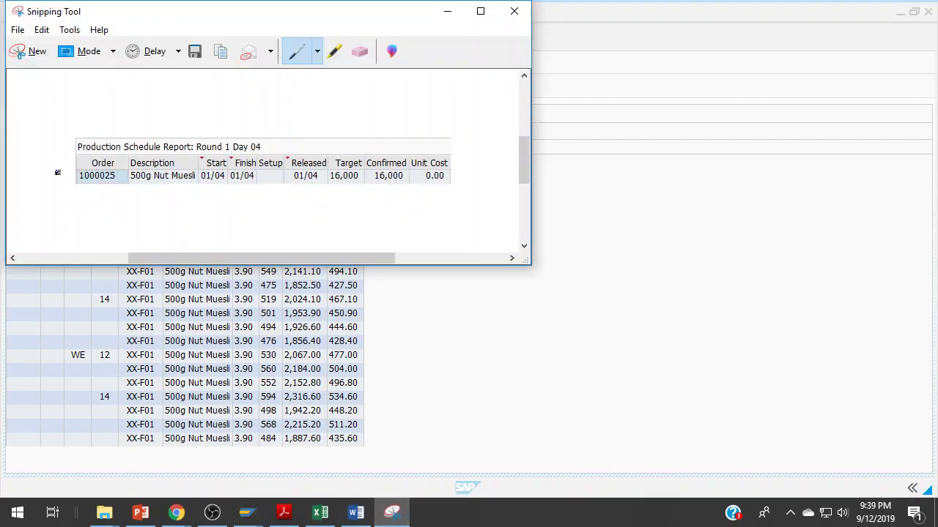
left_click(26, 55)
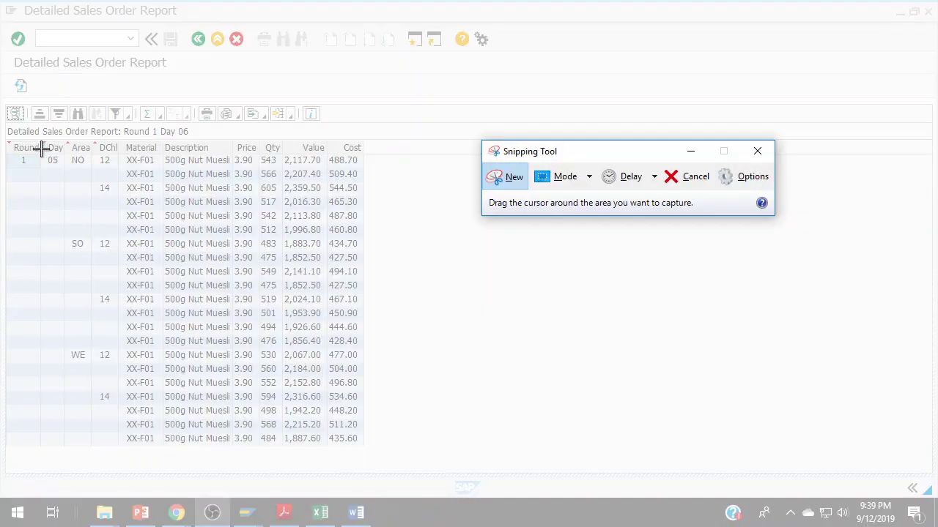
left_click_drag(6, 120, 365, 446)
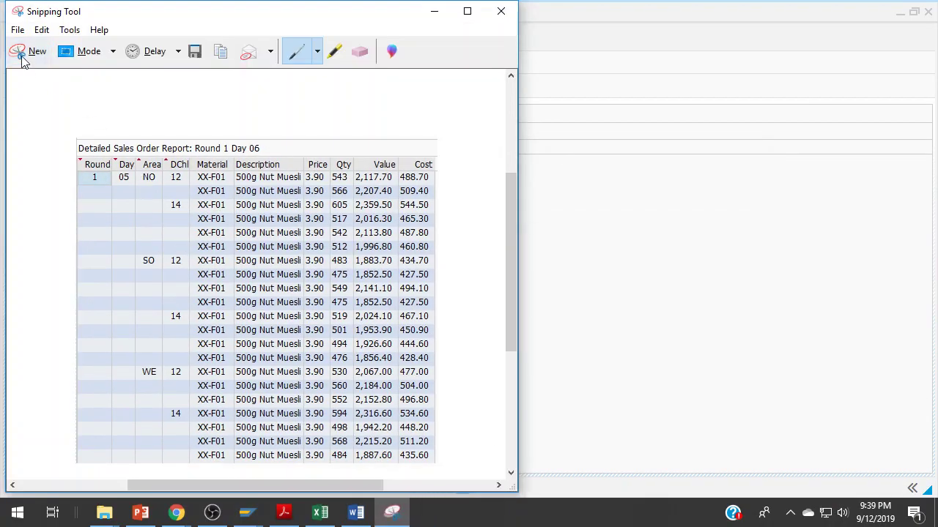
left_click(42, 30)
left_click(61, 46)
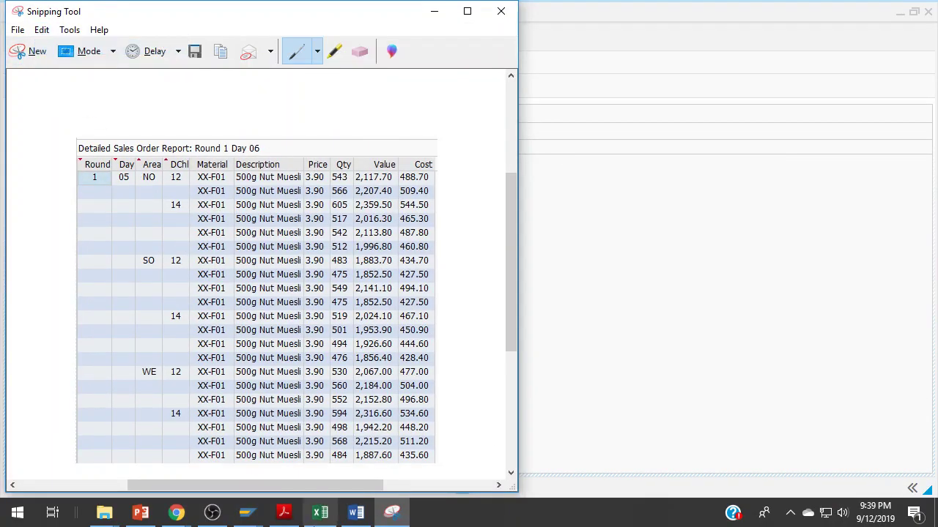
- Switch to Word and paste the Detailed Sales Order Report screenshot below question 8
left_click(356, 513)
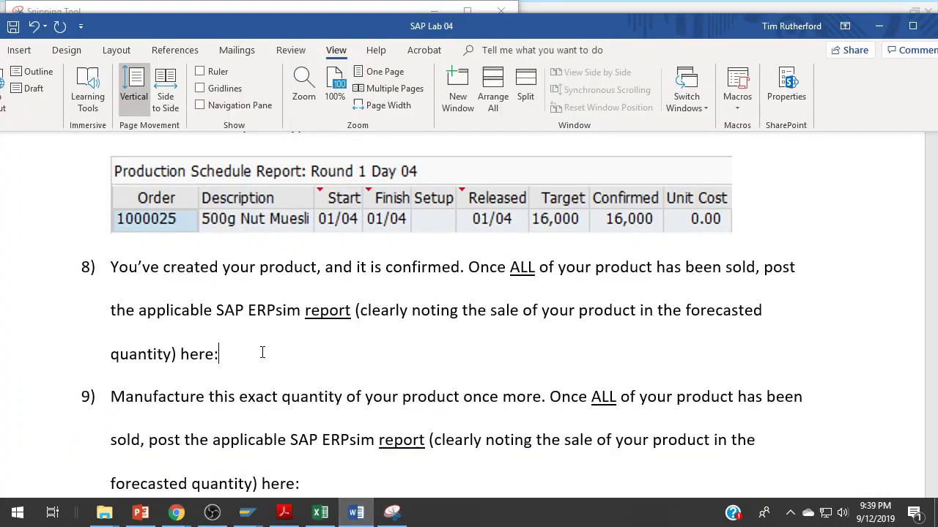
key("Return")
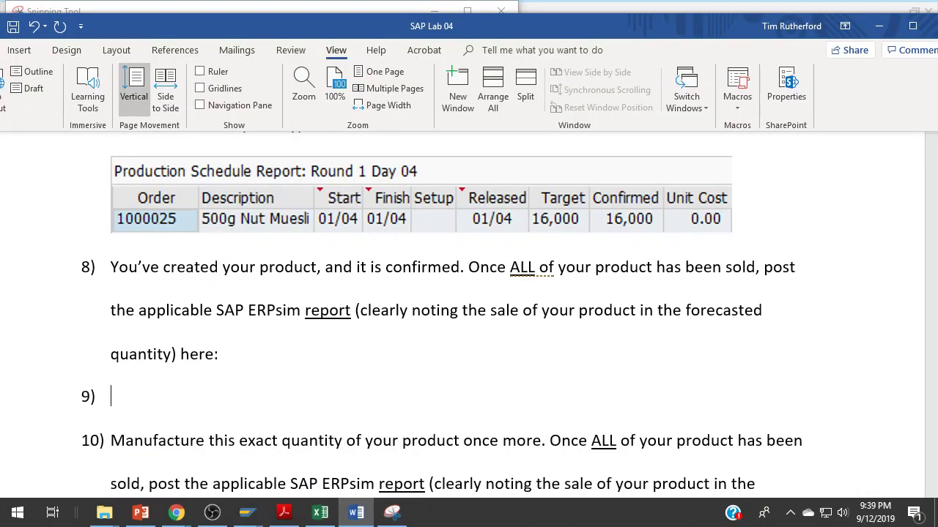
key("BackSpace")
key("ctrl+v")
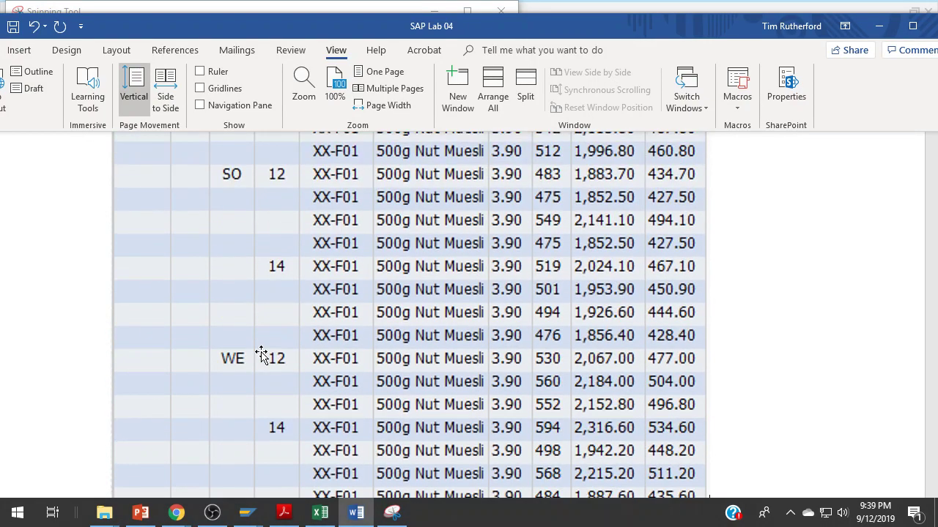
- Review the pasted Detailed Sales Order Report screenshot against question 8 and read the instructions of question 9
scroll(326, 351, "up", 8)
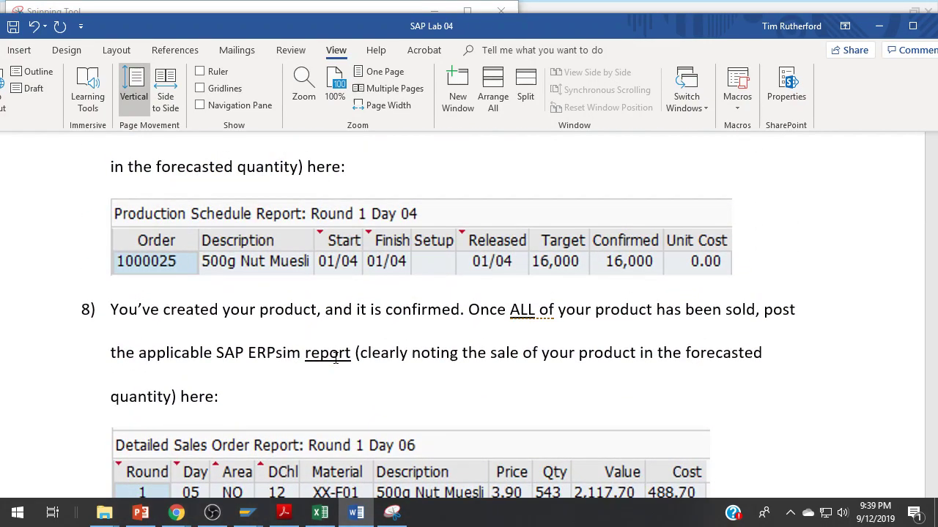
scroll(326, 351, "down", 1)
scroll(329, 337, "down", 5)
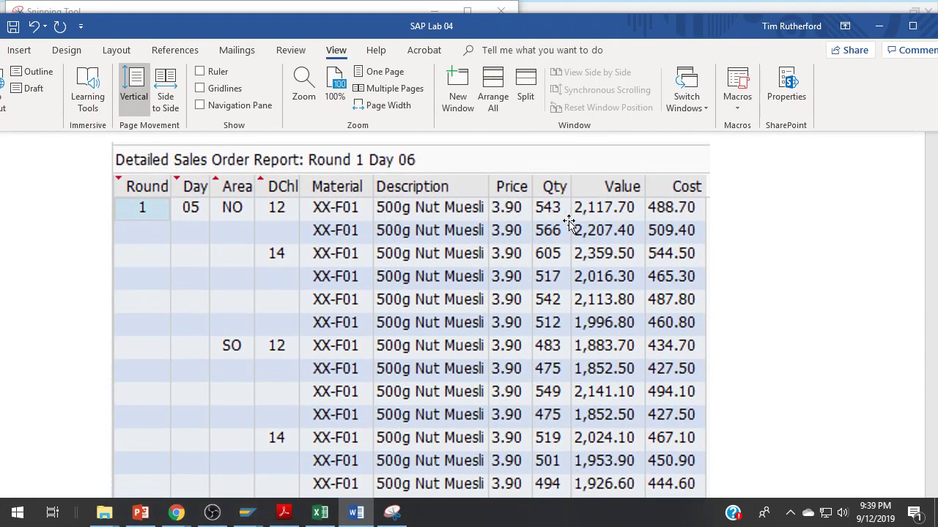
scroll(564, 236, "down", 3)
scroll(565, 236, "down", 2)
scroll(548, 471, "down", 4)
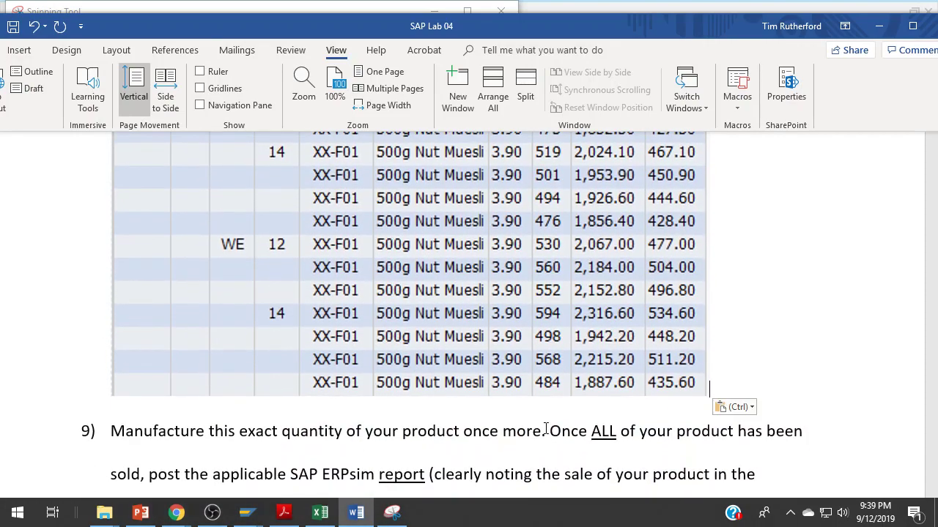
scroll(543, 388, "down", 4)
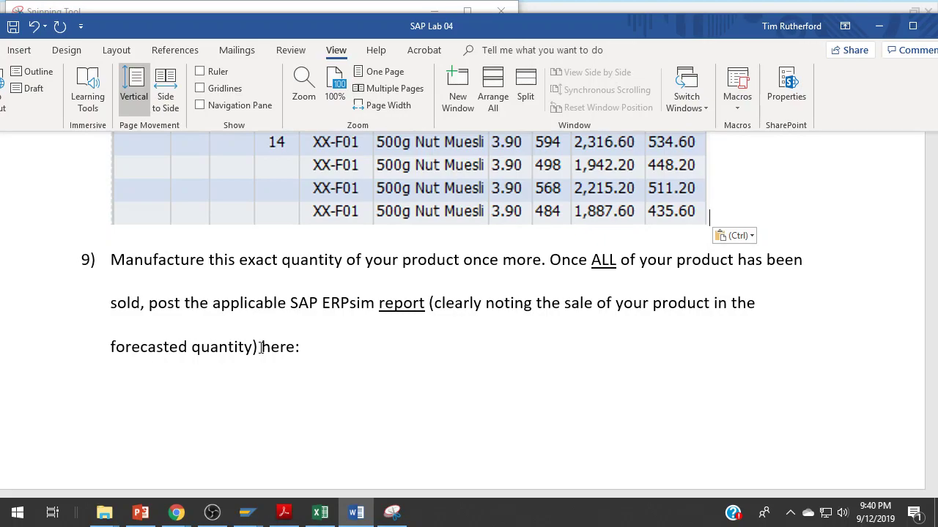
scroll(394, 358, "up", 10)
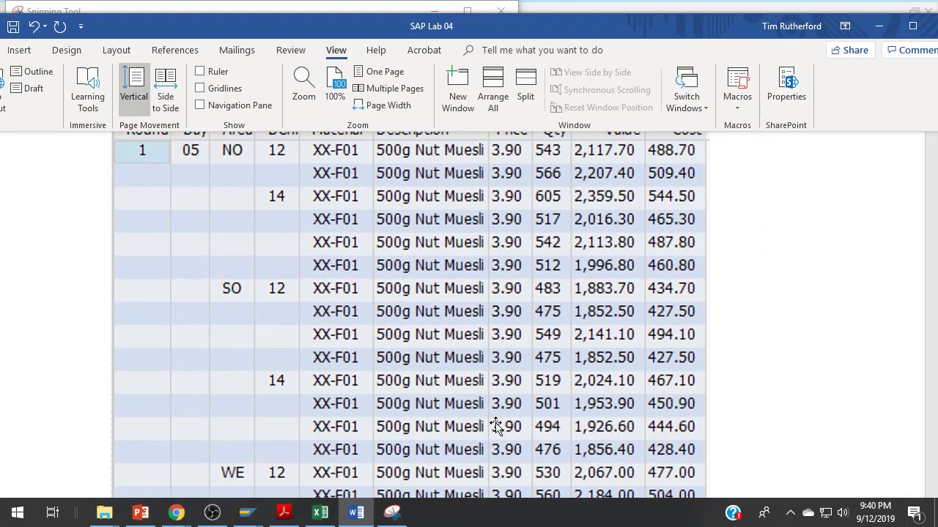
scroll(454, 325, "down", 8)
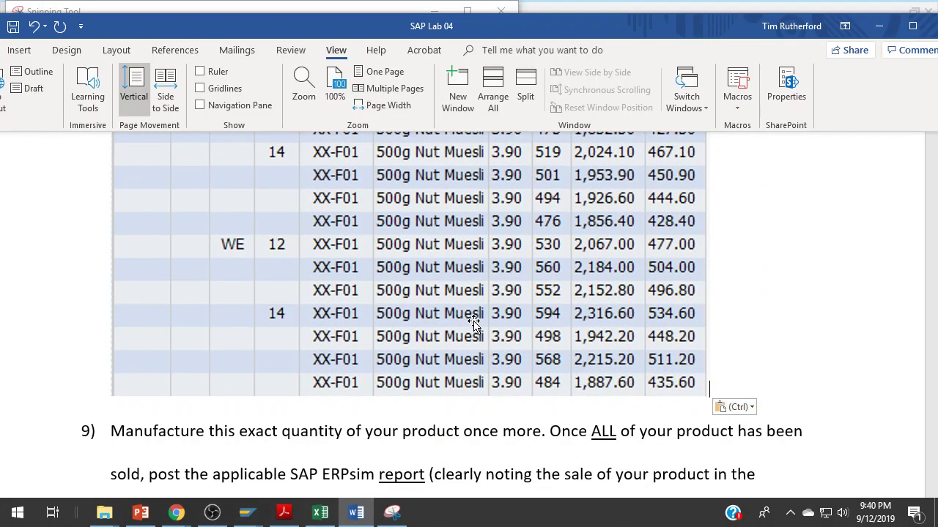
- Switch to SAP and exit the Detailed Sales Order Report to the SAP Easy Access user menu
left_click(247, 513)
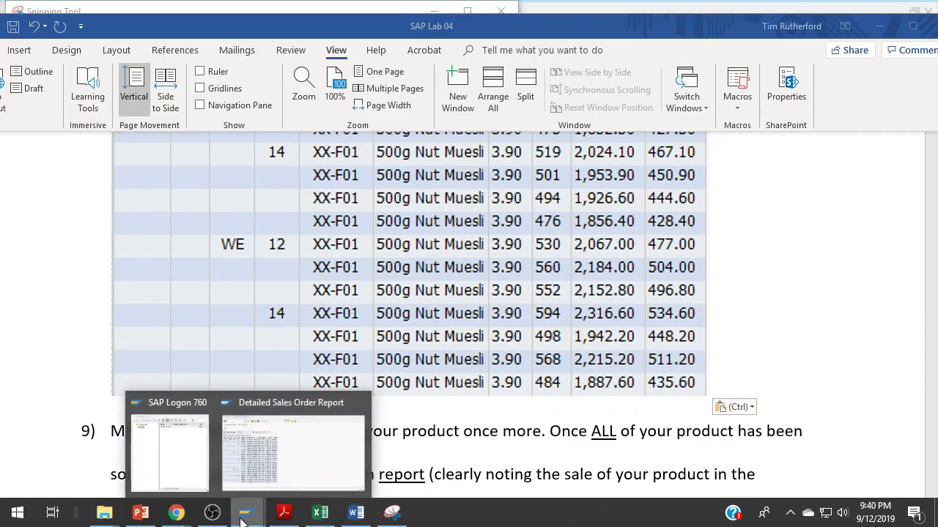
left_click(262, 469)
left_click(215, 42)
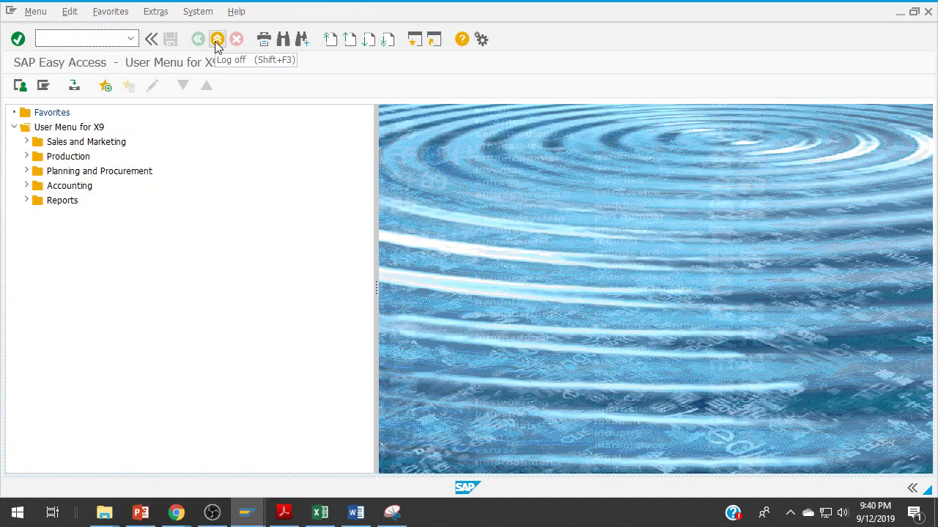
left_click(215, 41)
left_click(204, 264)
- Open the MRP Run transaction (MD01) and execute it for plant XX with the preset control parameters
type("md01")
key("Return")
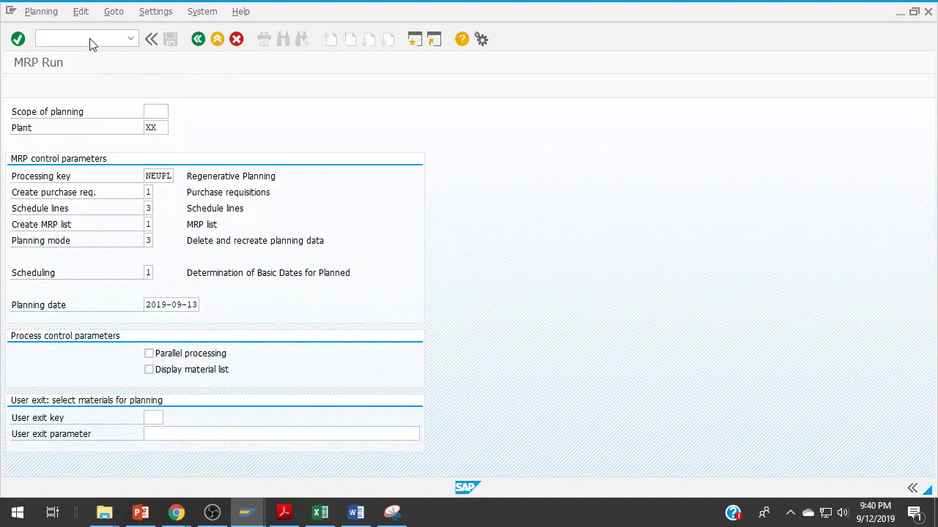
key("Return")
key("Return")
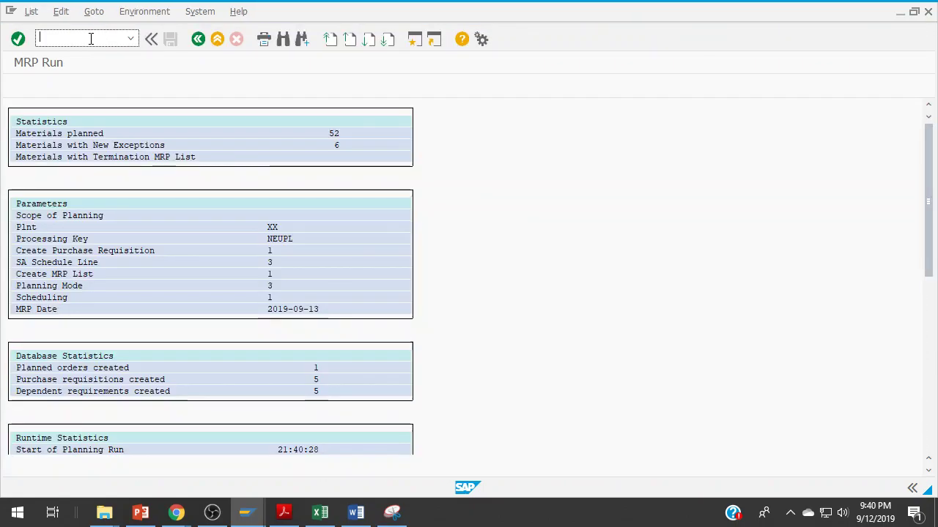
- Open Automatic Creation of Purchase Orders from Requisitions (ME59N) and execute it for purchasing organization XX and plant XX
type("/nme")
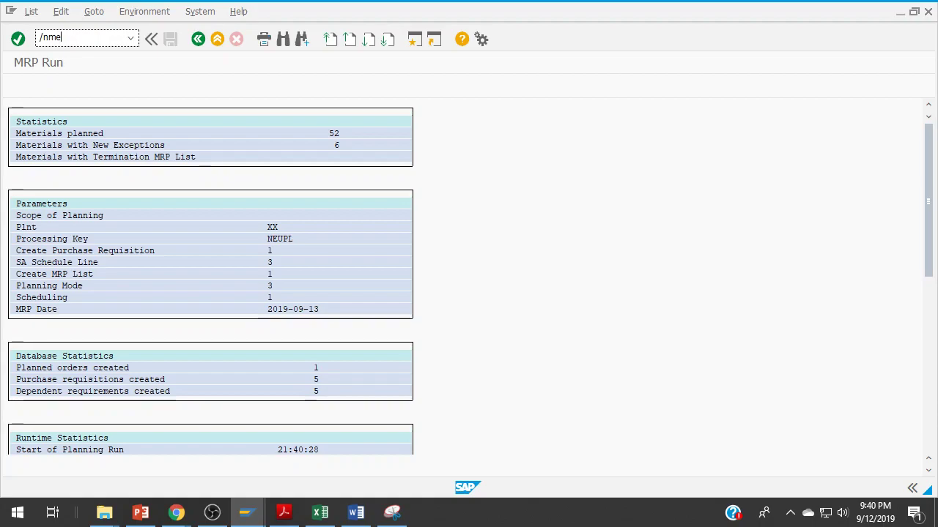
type("59n")
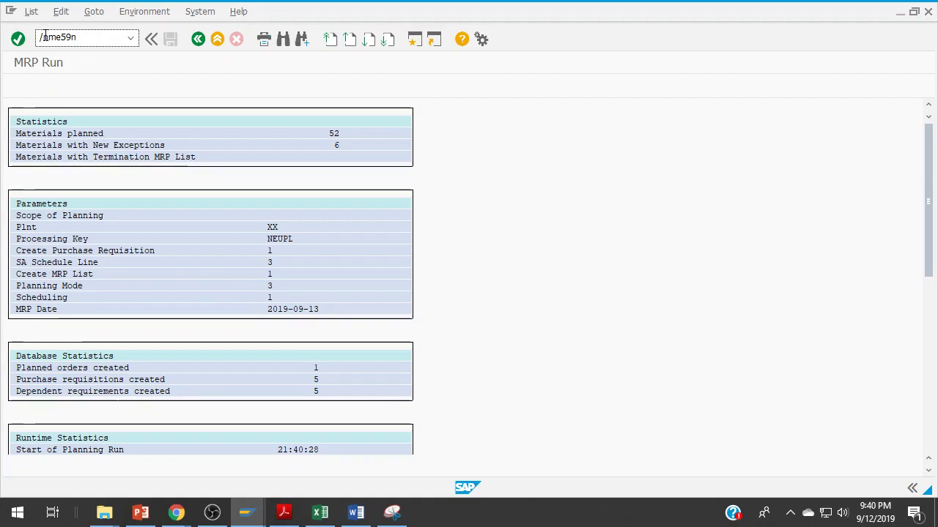
key("Return")
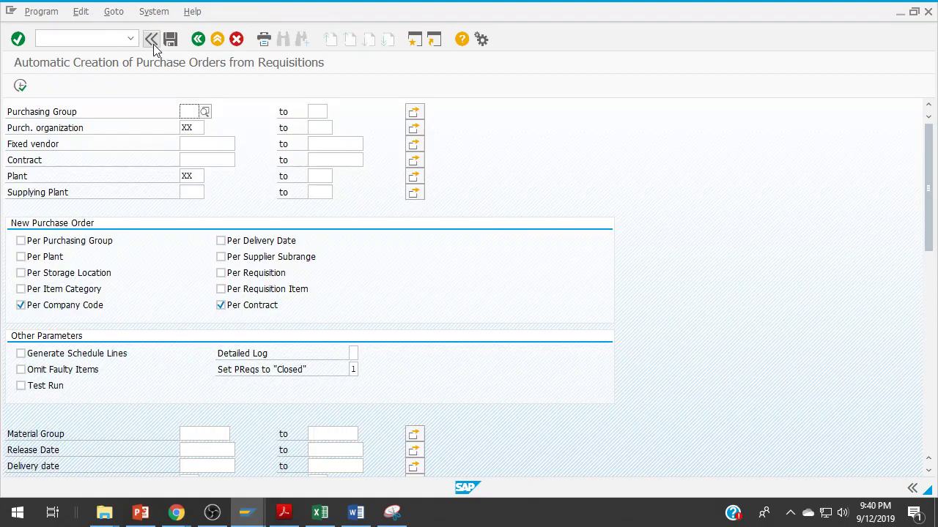
left_click(20, 86)
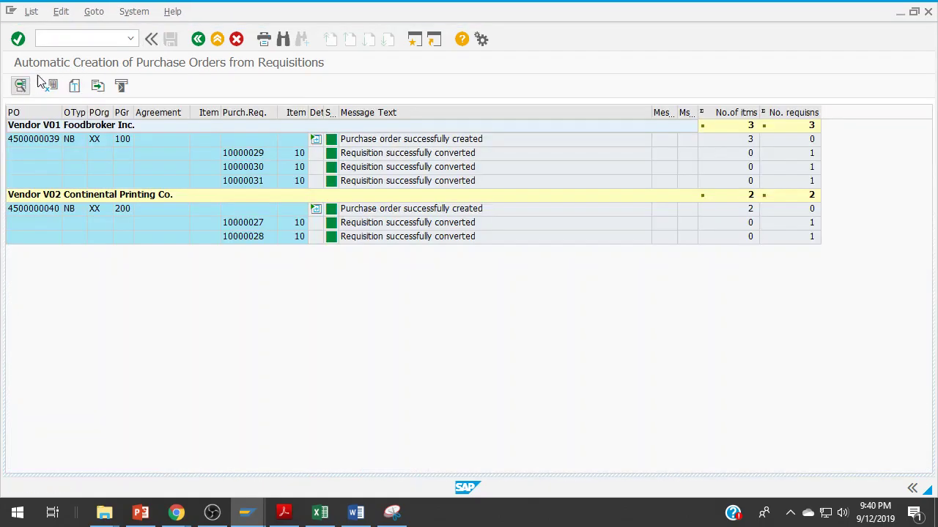
- Open the Purchase Order Tracking report and refresh it as the simulation days advance, checking the delivery status of the new purchase orders
left_click(59, 39)
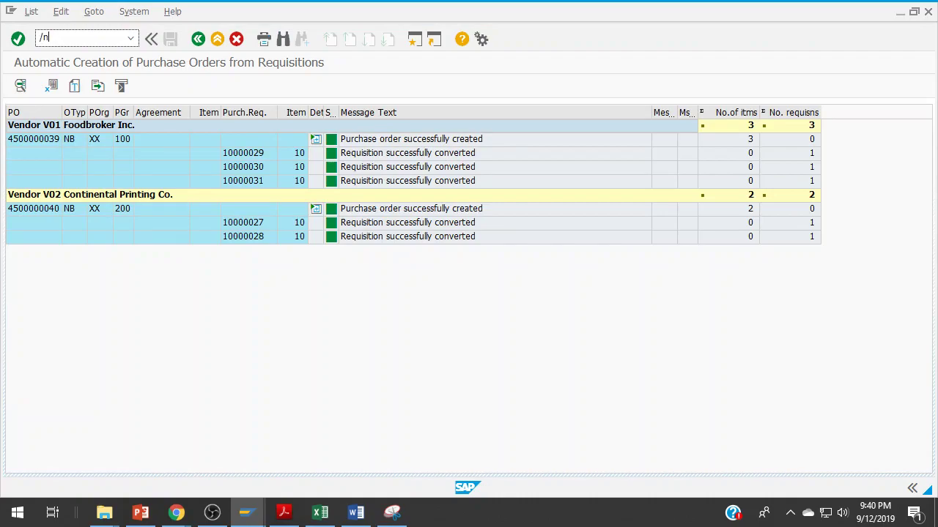
key("Return")
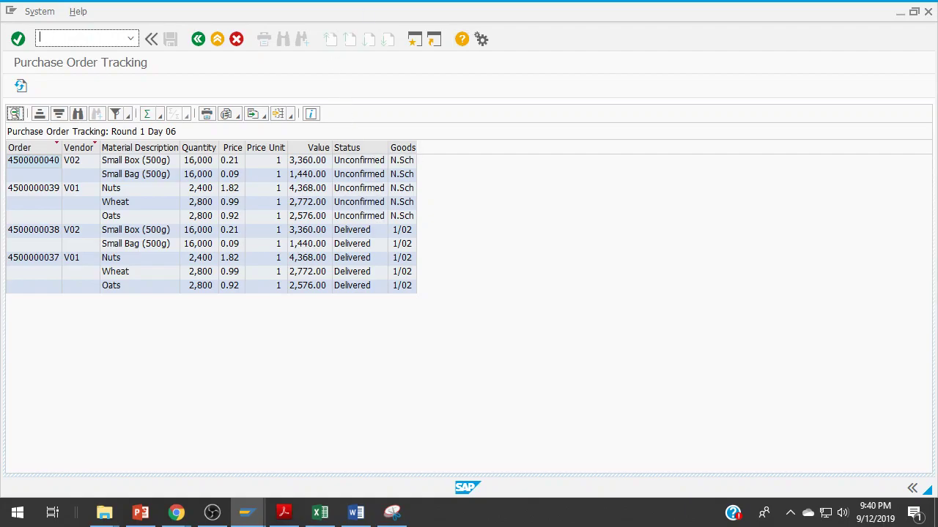
key("alt+Tab")
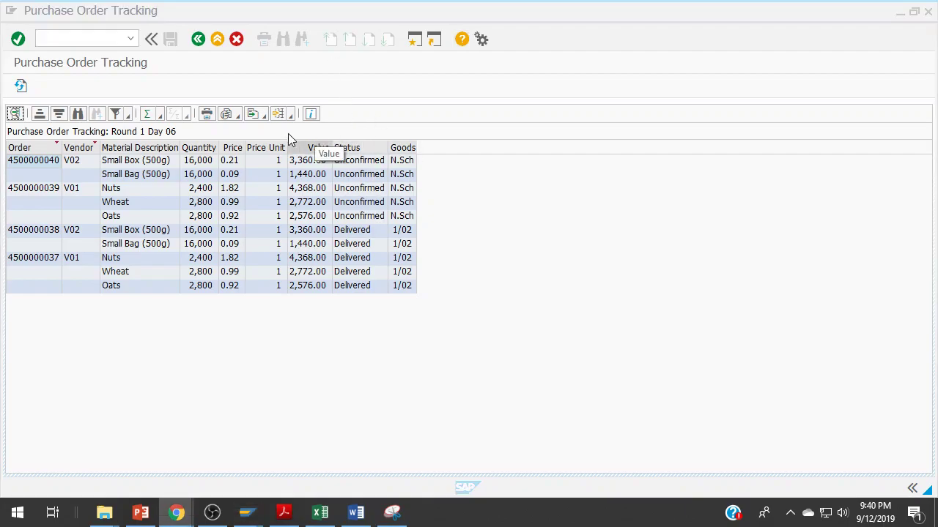
left_click(21, 85)
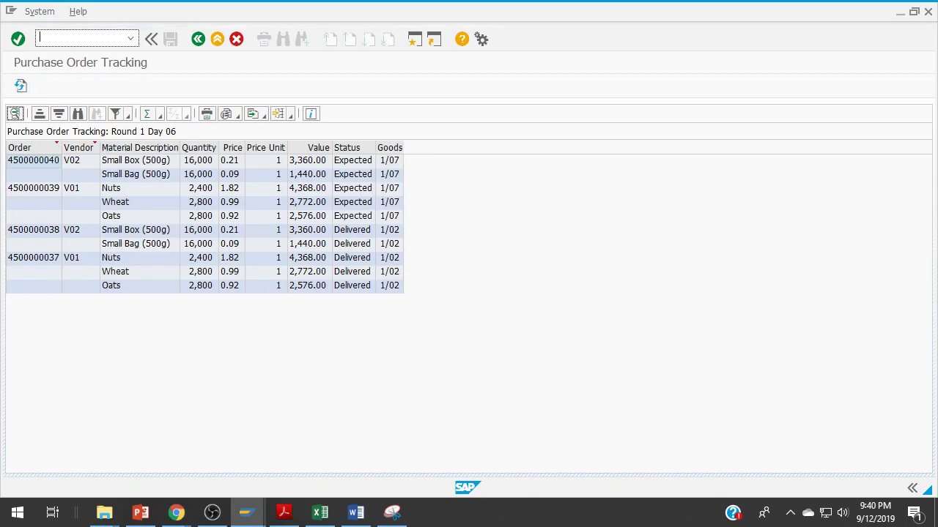
key("alt+Tab")
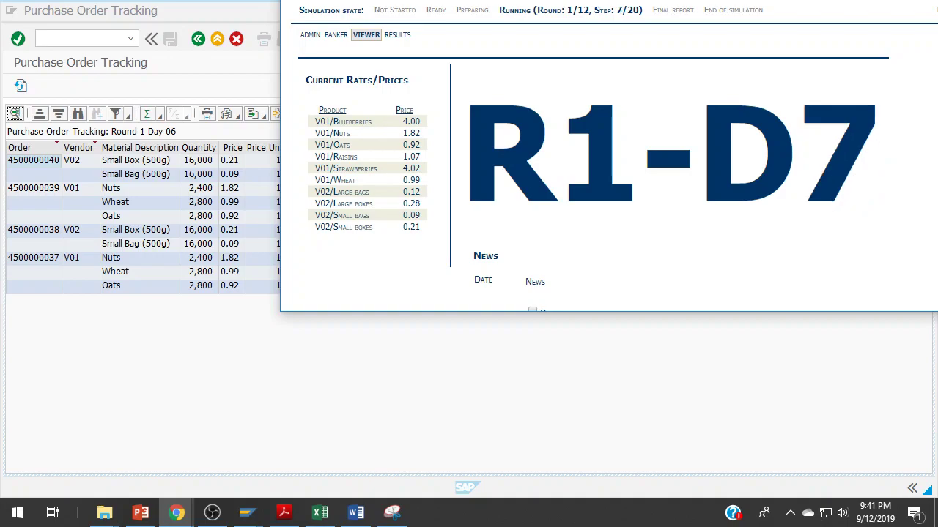
left_click(22, 88)
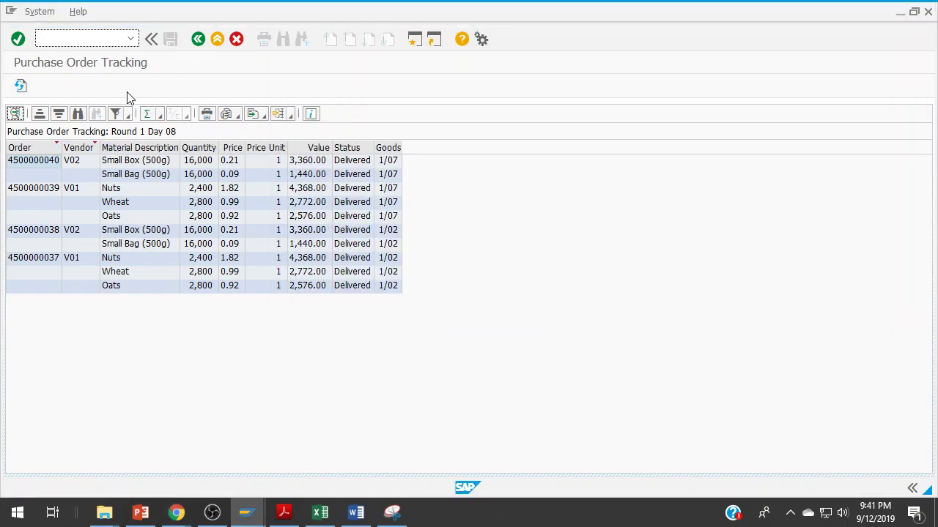
- Open Collective Conversion of Planned Orders (CO41) for plant XX, convert the 500g Nut Muesli planned order, and return to the user menu
left_click(94, 36)
type("/nco41")
key("Return")
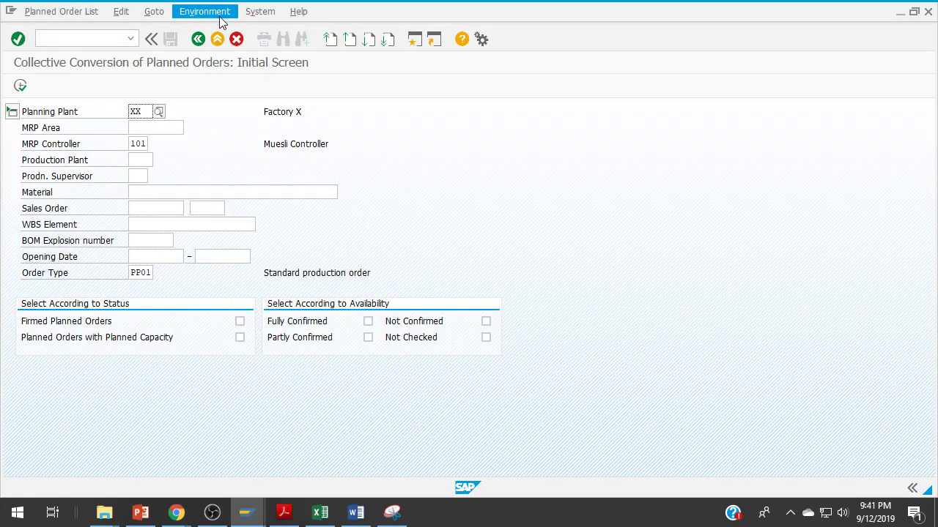
left_click(20, 85)
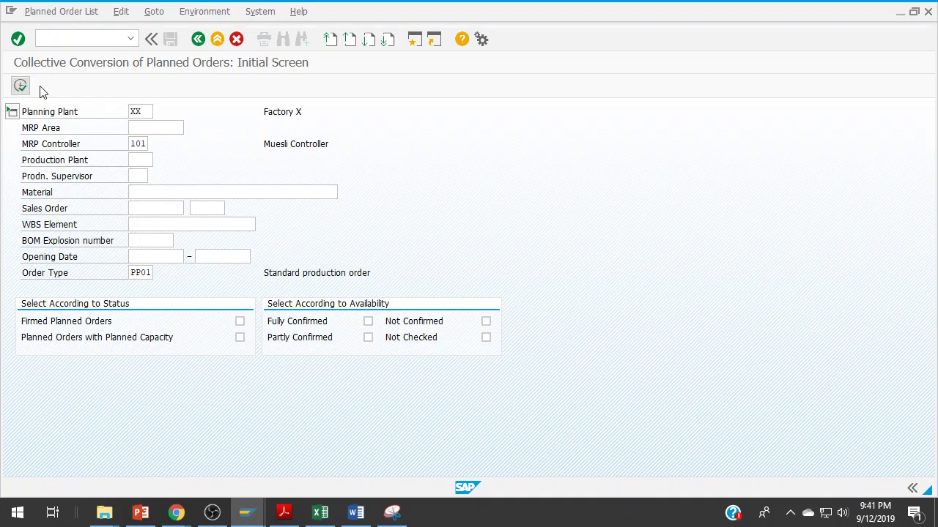
left_click(11, 159)
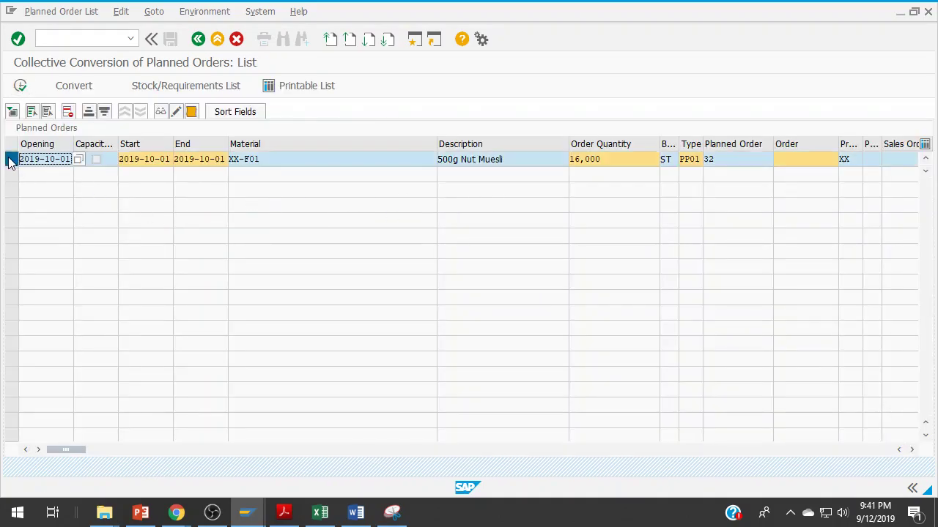
left_click(76, 88)
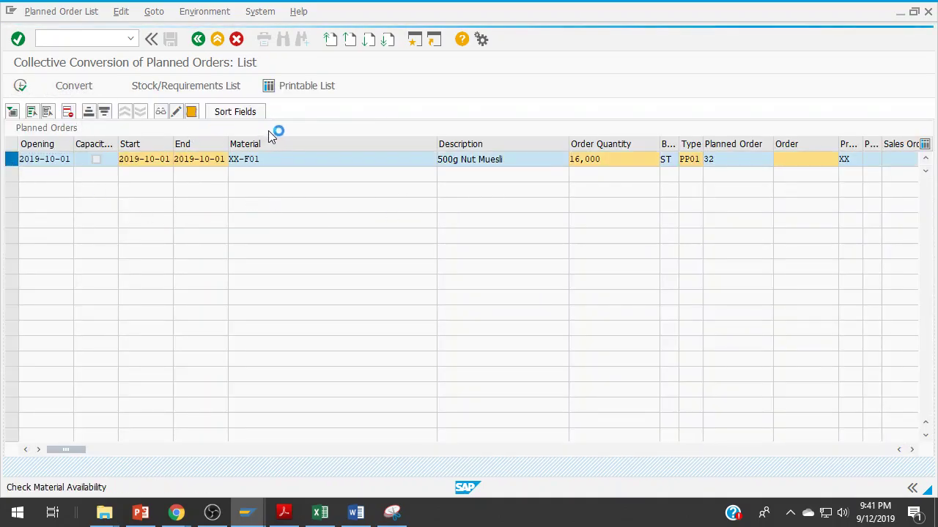
left_click(216, 40)
left_click(216, 39)
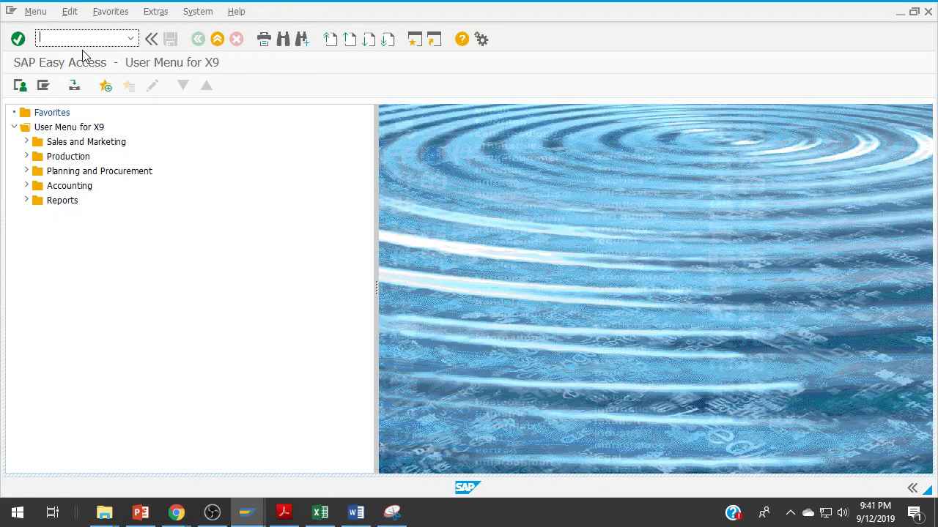
- Open the Production Schedule Report to check the 500g Nut Muesli production orders, and return to the user menu
type("s")
key("Return")
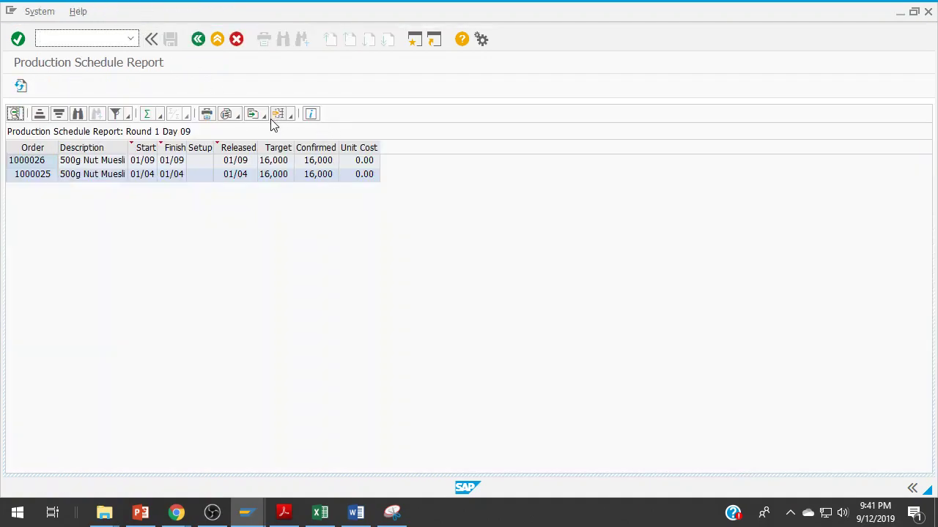
left_click(216, 39)
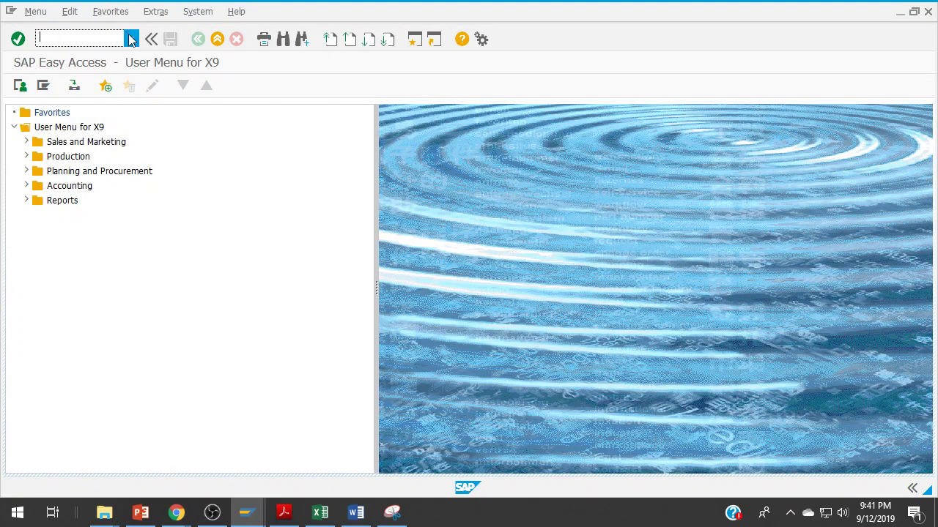
- Open the Detailed Sales Order Report (ZVA05) and refresh it repeatedly until the Round 1 Day 10 sales of 500g Nut Muesli are listed
type("zva05")
key("Return")
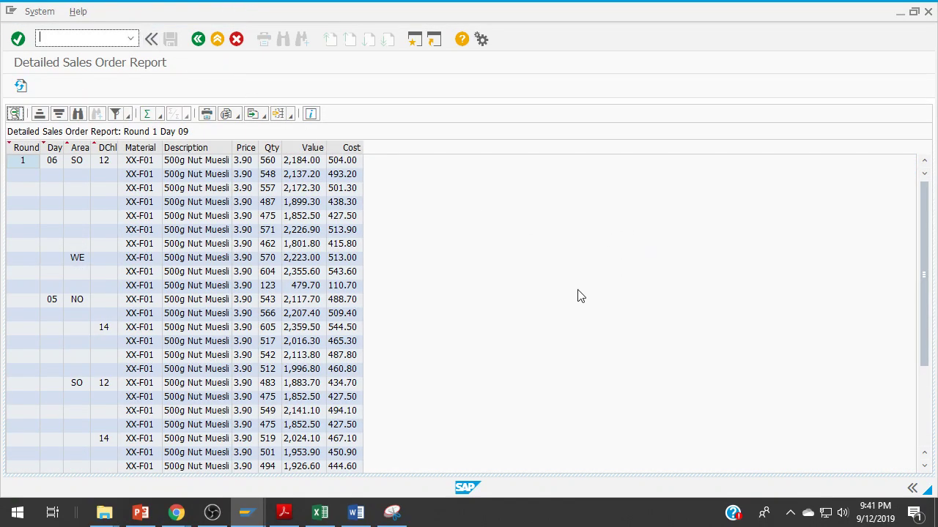
left_click(21, 86)
scroll(612, 344, "down", 3)
scroll(611, 344, "up", 3)
mouse_move(176, 513)
left_click(233, 467)
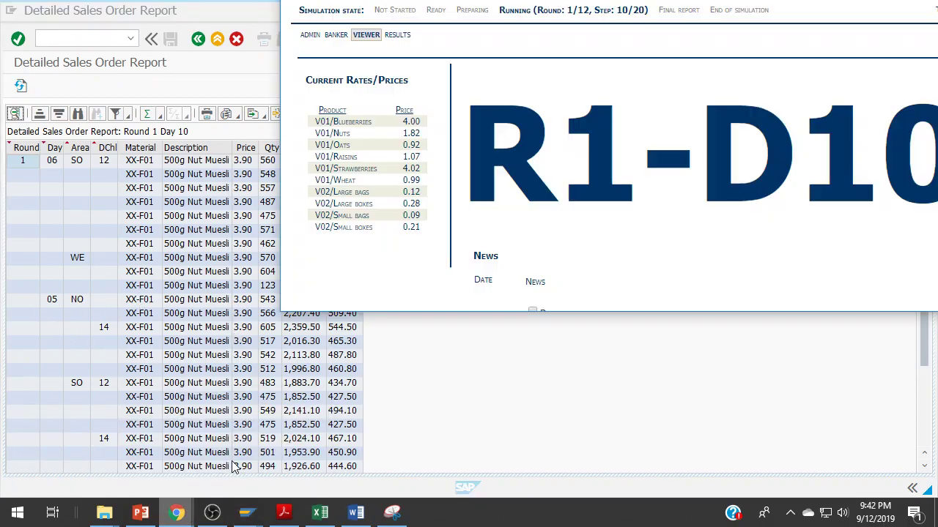
left_click(21, 85)
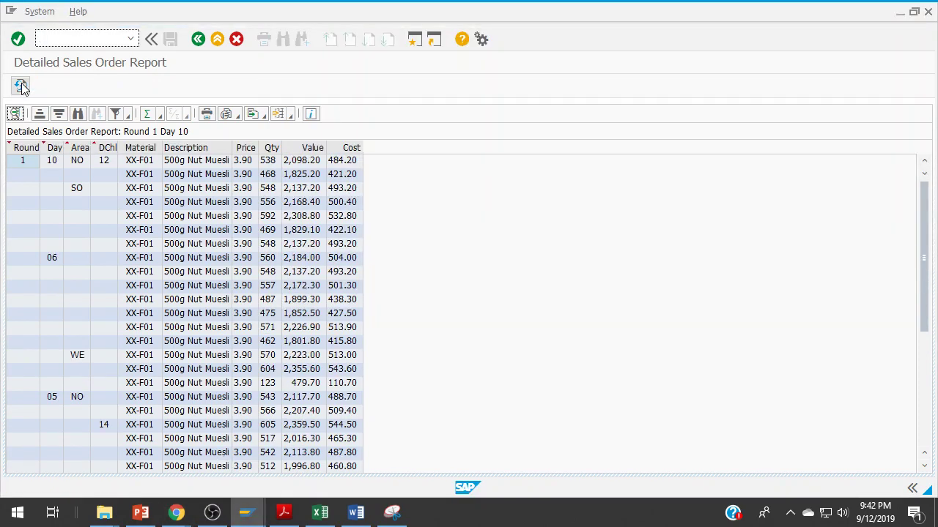
left_click(21, 85)
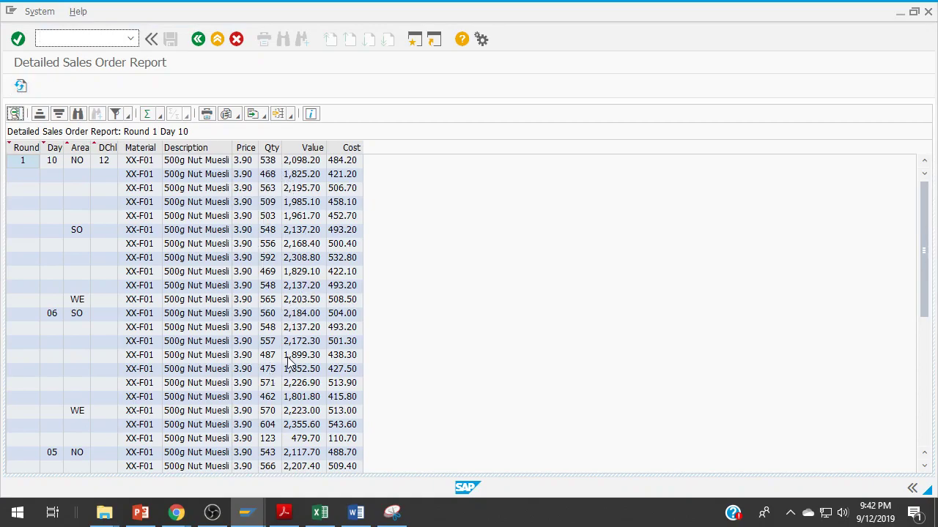
left_click(22, 87)
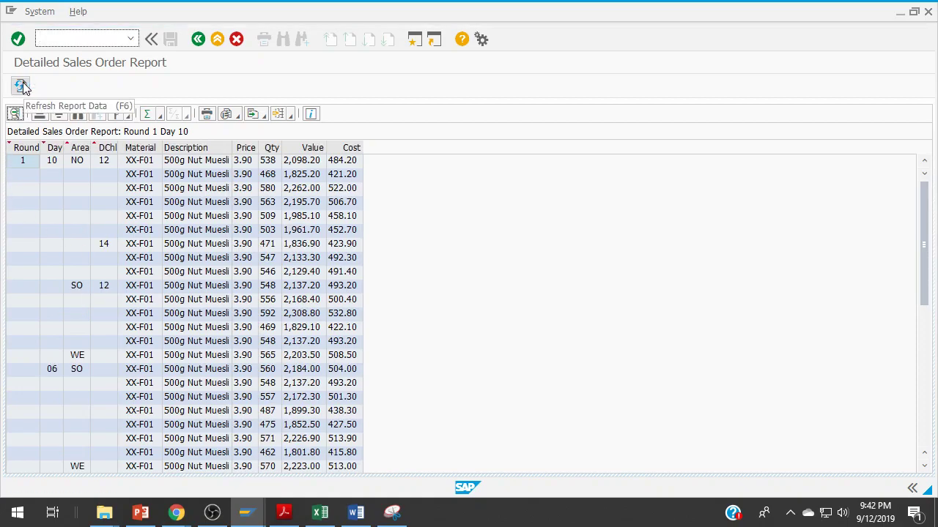
left_click(22, 87)
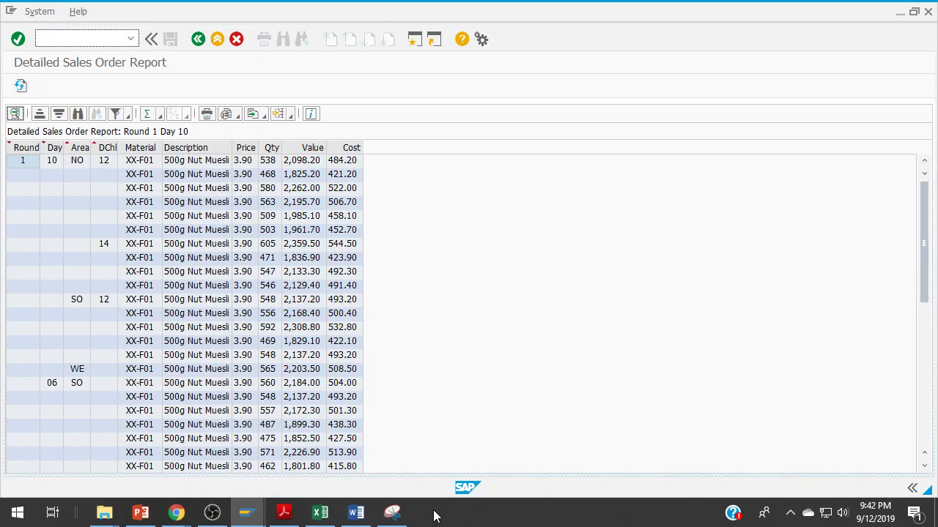
- Capture the Day 10 rows of the Detailed Sales Order Report, including its title, with Snipping Tool and copy the snip
left_click(393, 512)
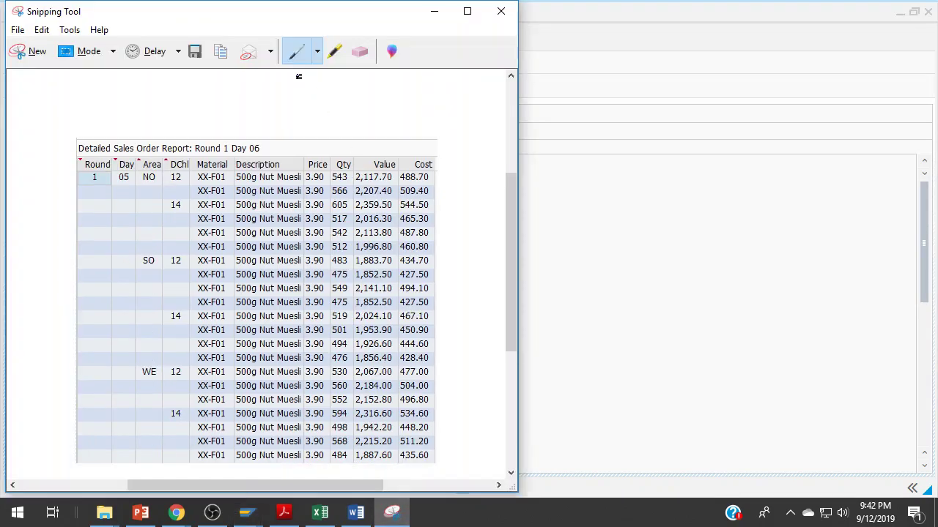
left_click(29, 52)
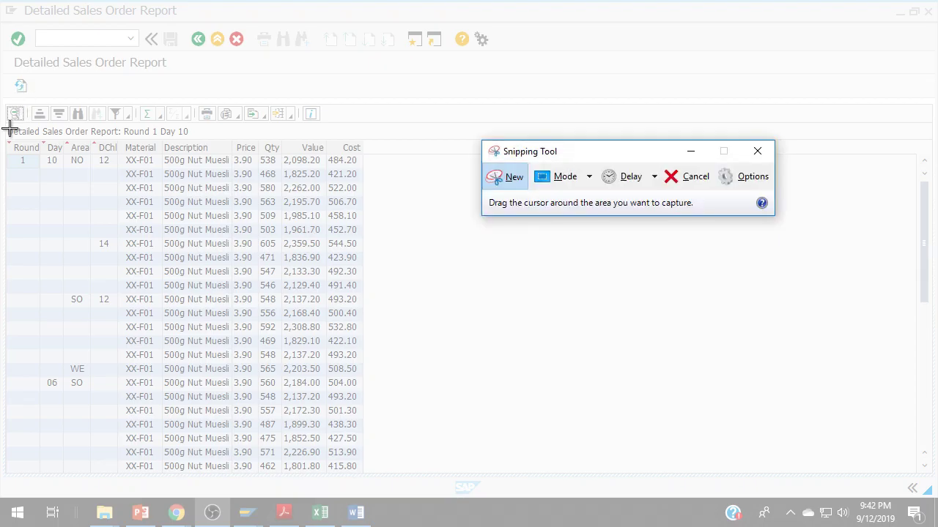
left_click_drag(7, 122, 373, 388)
left_click(41, 30)
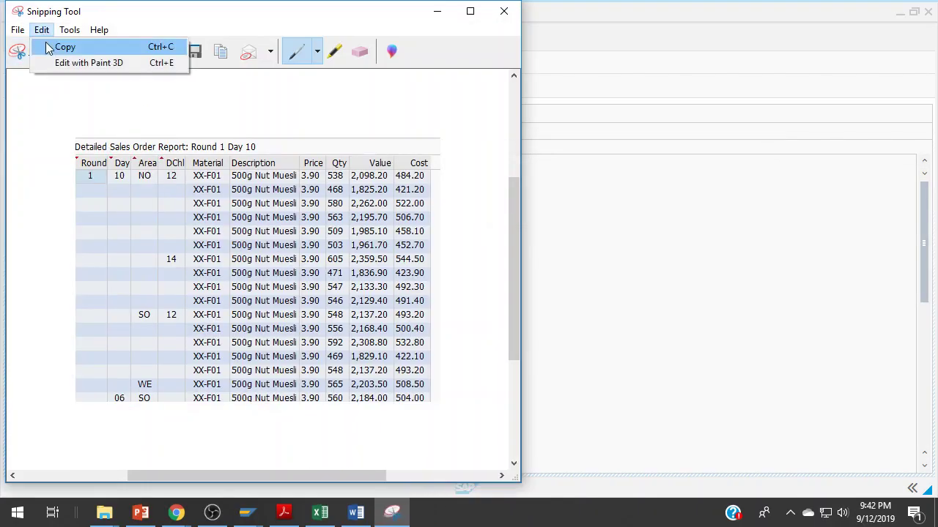
left_click(62, 47)
- Switch to the SAP Lab 04 document in Word and paste the sales report screenshot below question 9
left_click(356, 512)
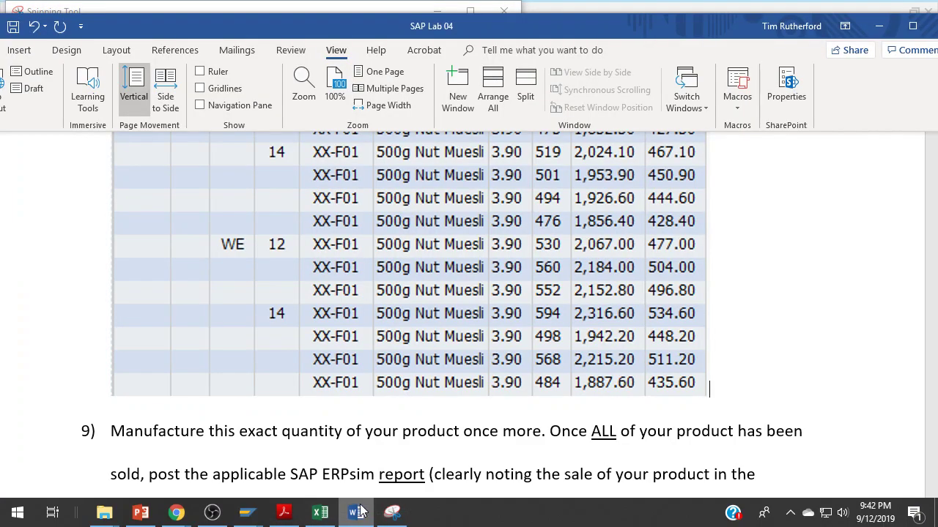
scroll(376, 336, "down", 3)
left_click(344, 232)
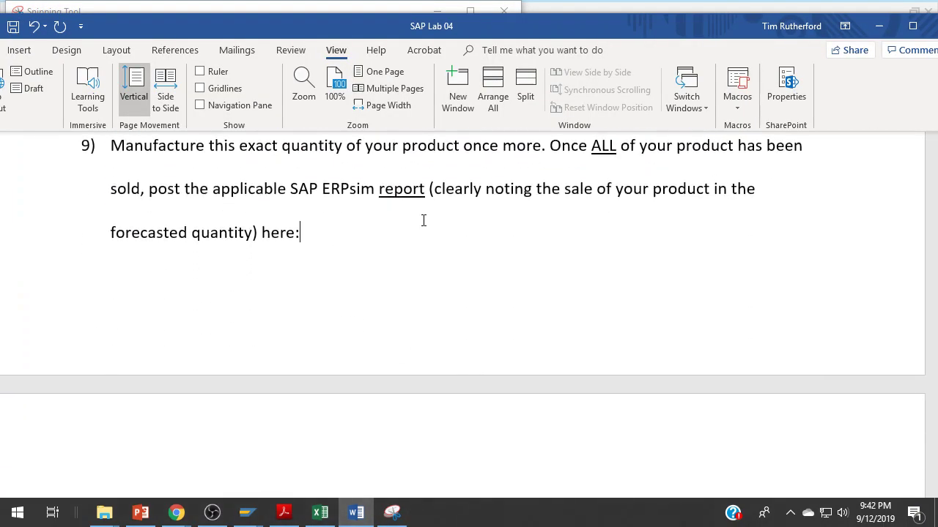
scroll(423, 220, "down", 1)
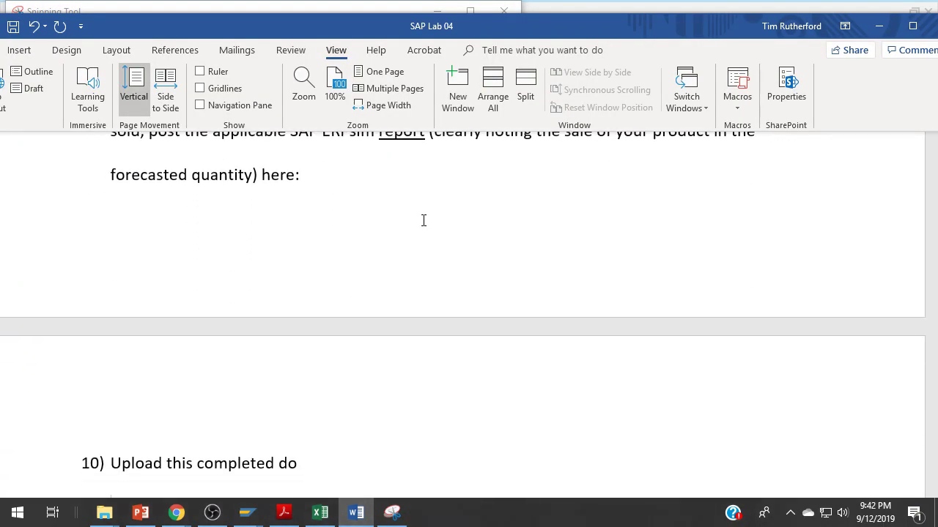
key("Up")
key("Up")
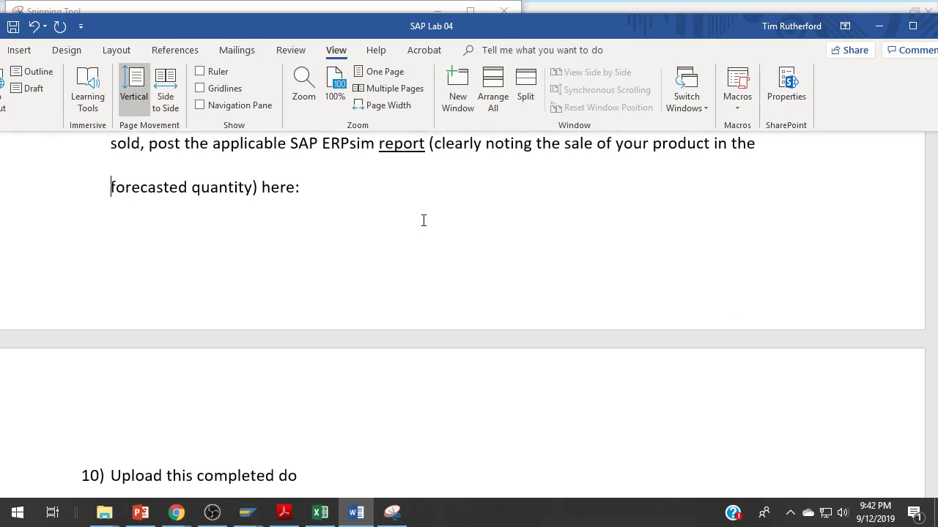
key("End")
key("ctrl+v")
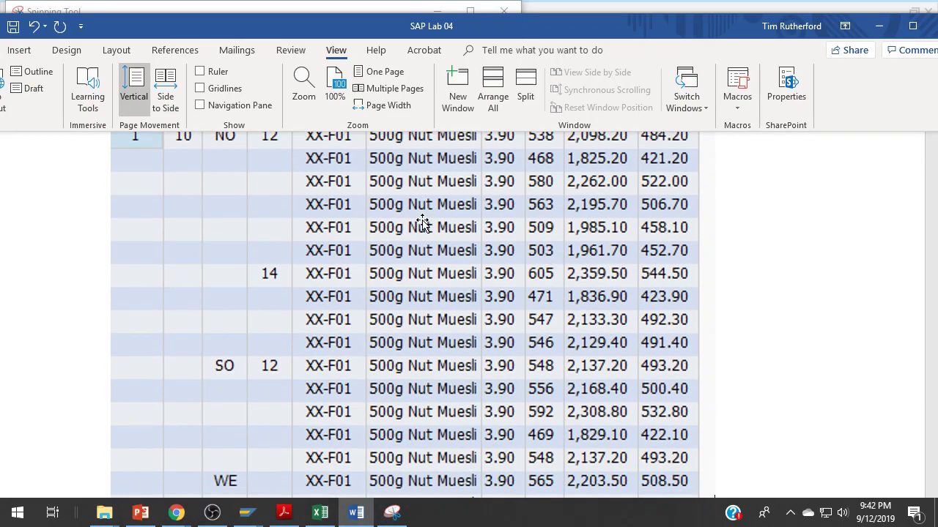
- Rejoin the split final list item so that it reads "Upload this completed document into the Lab 04 assignment on Canvas"
scroll(803, 281, "down", 3)
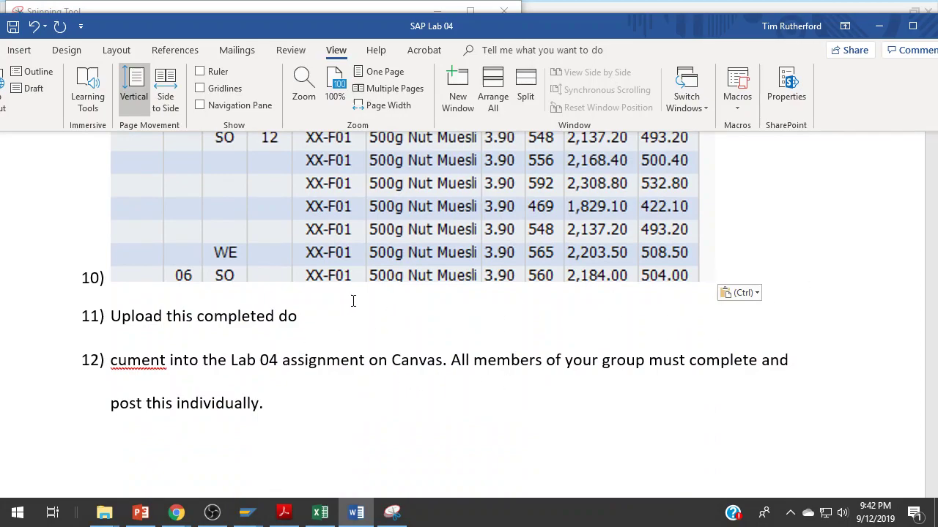
left_click(320, 316)
key("Delete")
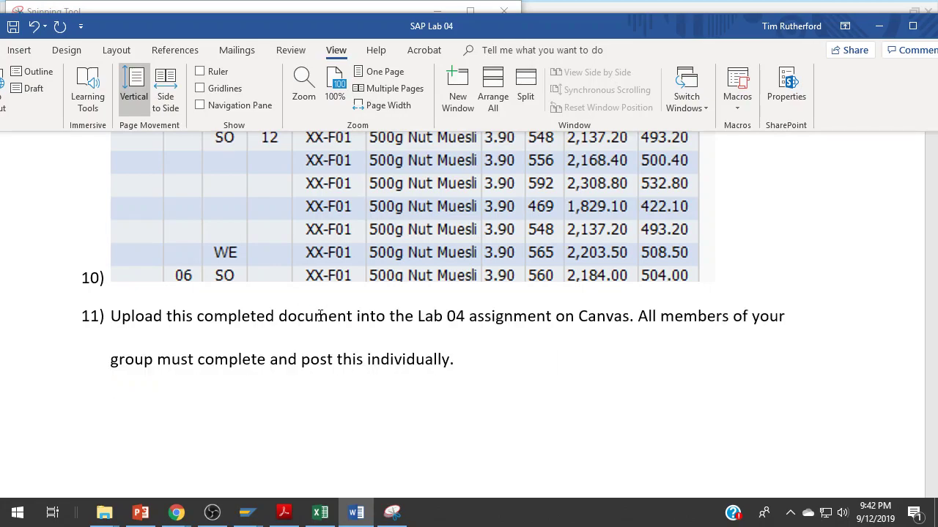
- Review question 9 with its pasted screenshot and the upload instruction, minimize Word, and switch back to the SAP Detailed Sales Order Report
scroll(667, 436, "up", 5)
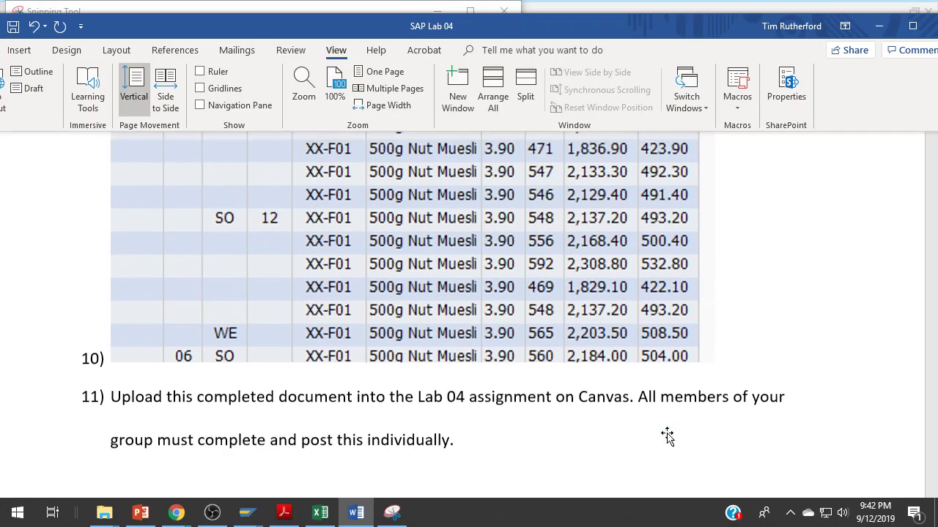
scroll(667, 435, "up", 10)
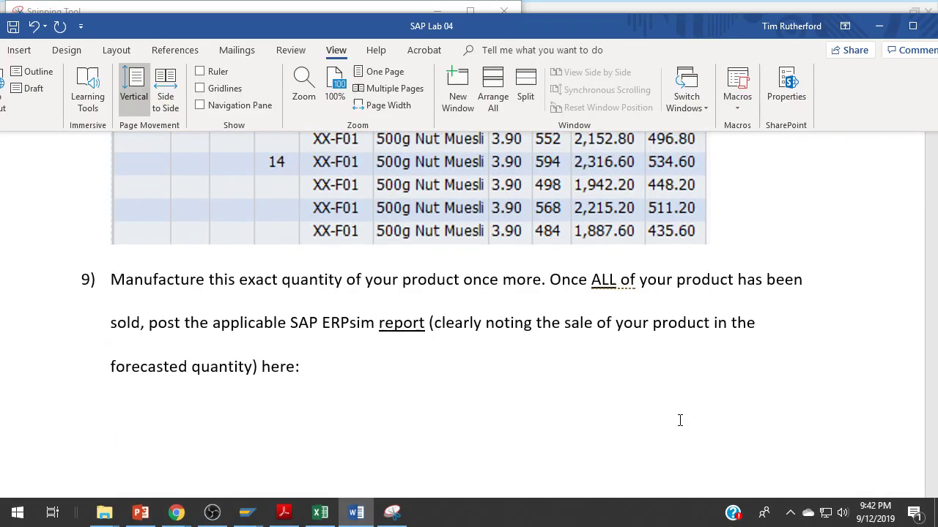
scroll(679, 420, "down", 15)
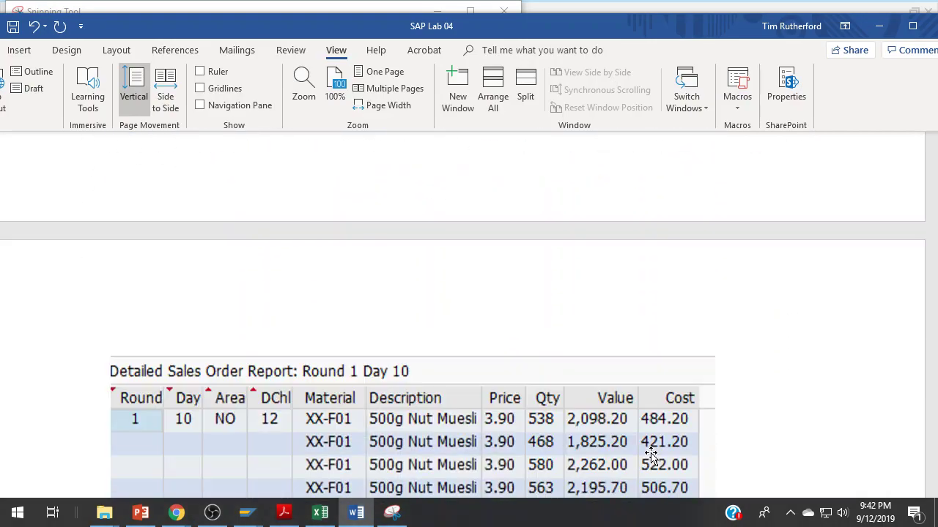
scroll(652, 454, "down", 3)
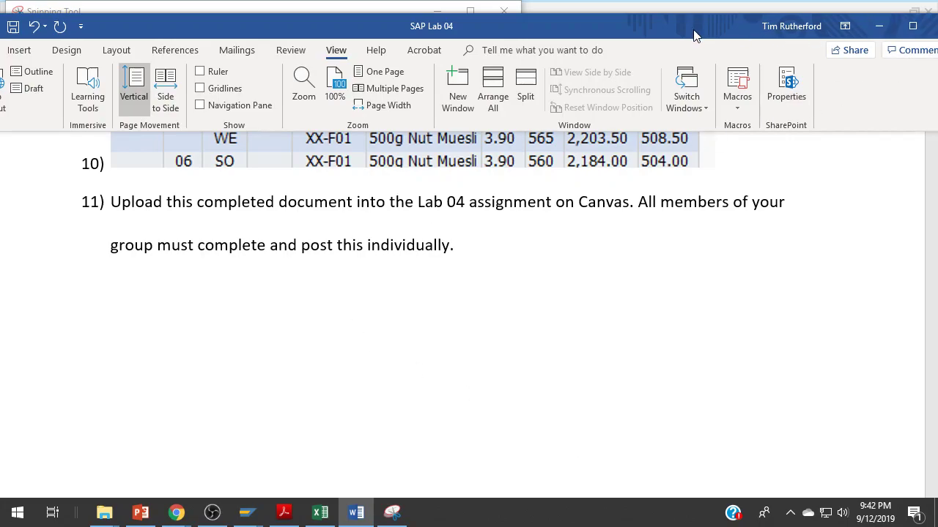
key("super+Down")
key("super+Down")
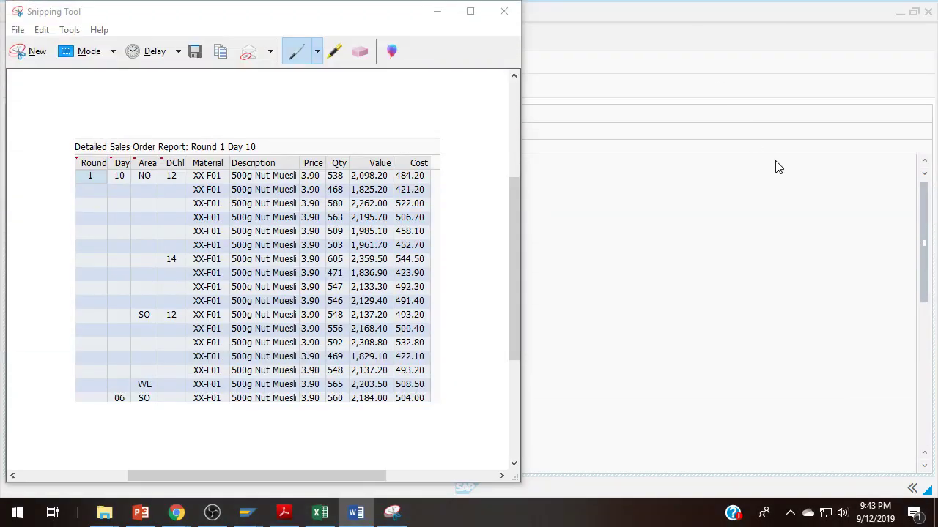
left_click(747, 265)
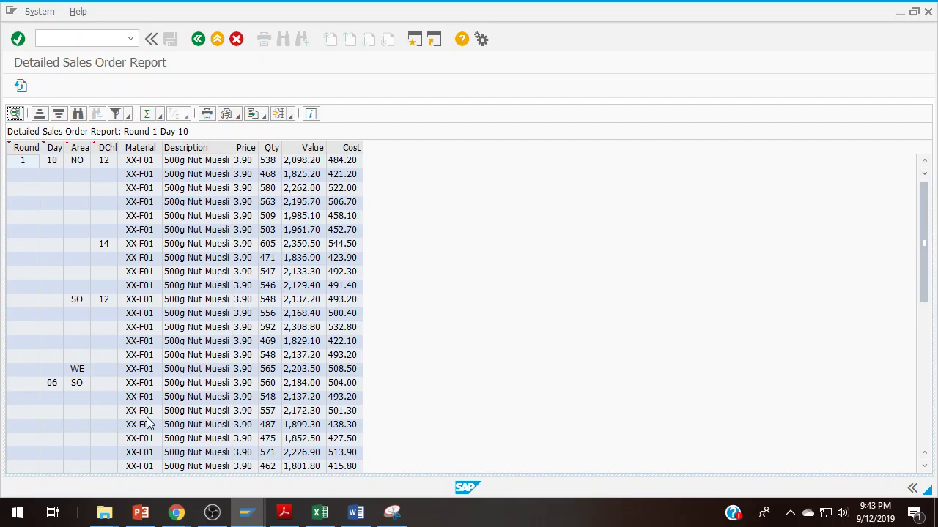
- Check the current simulation day in the ERPsim viewer in Chrome, and examine the customer and supplier payment times in the job aid PDF in Acrobat Reader
left_click(176, 513)
left_click(235, 481)
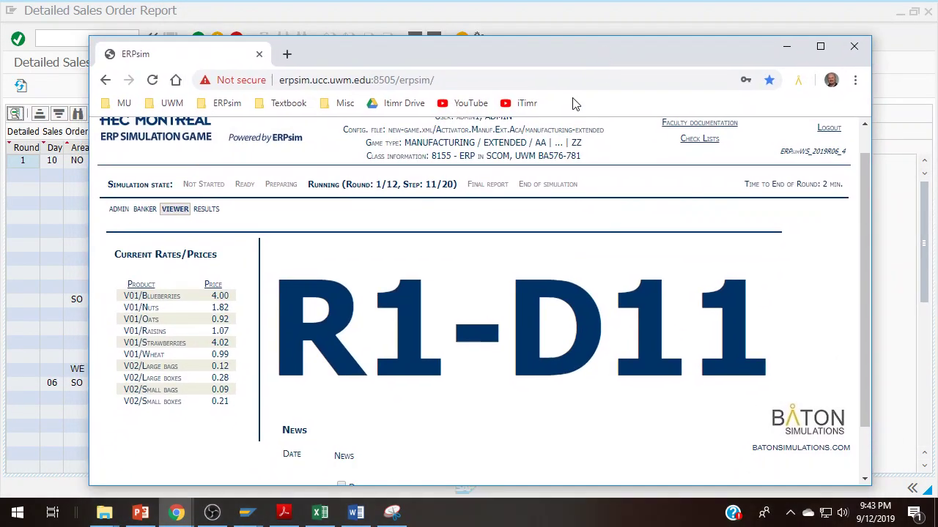
left_click(283, 512)
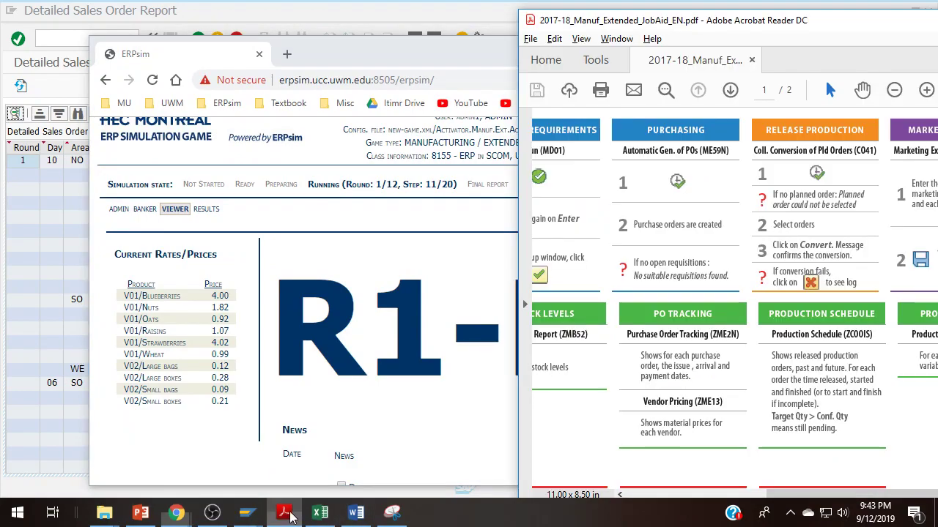
scroll(780, 236, "down", 5)
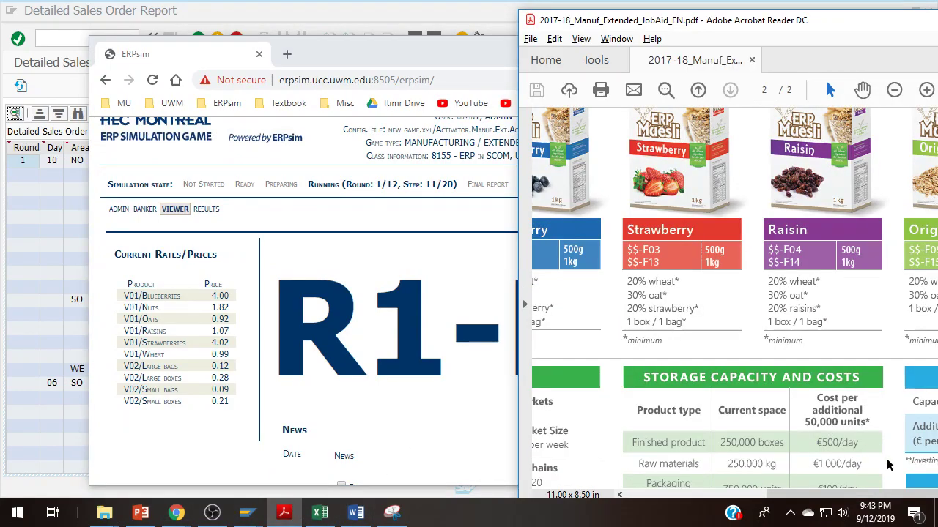
scroll(696, 456, "left", 3)
scroll(696, 455, "down", 5)
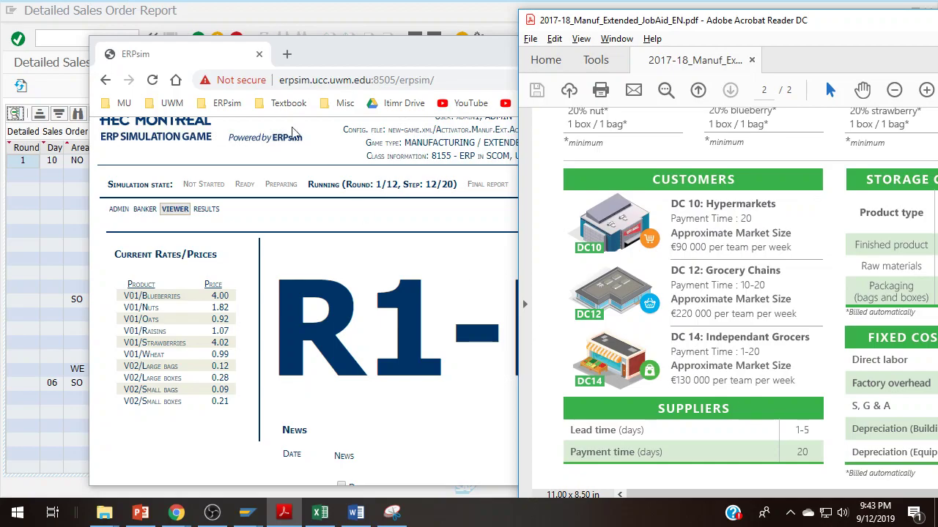
- Switch back to the ERPsim viewer in Chrome and reposition its window to follow the simulation's progress
left_click(332, 51)
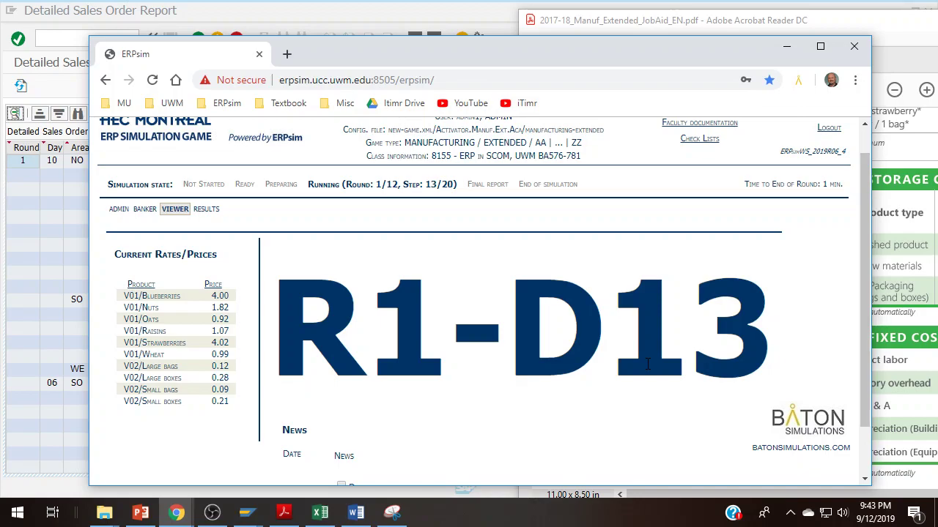
left_click_drag(419, 53, 338, 31)
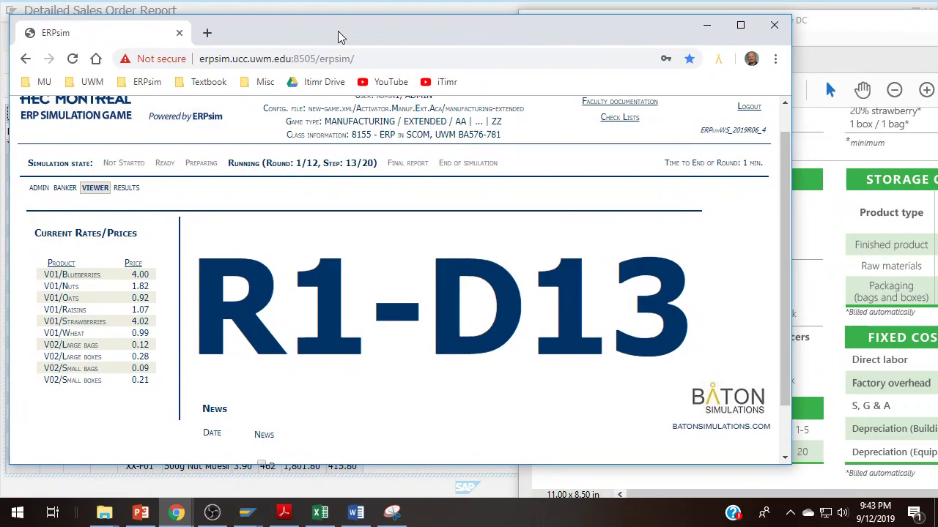